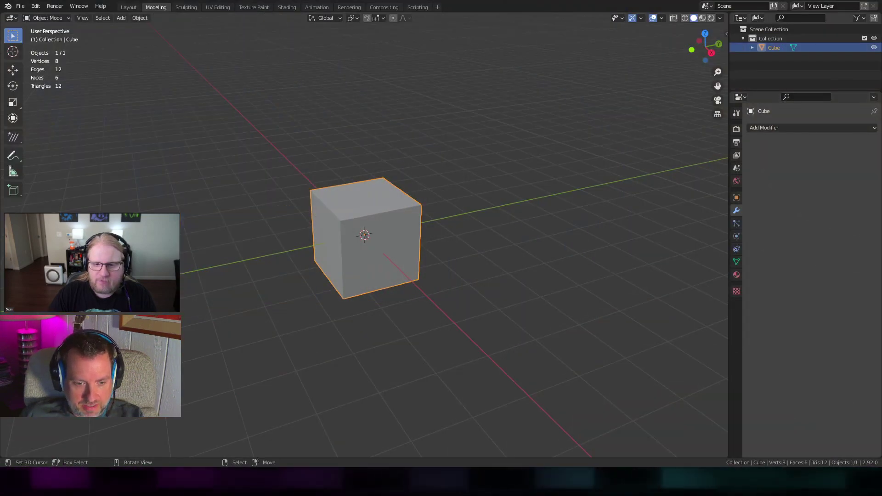
Delete the default cube so the scene is empty.
{"action": "left_click", "coordinate": [332, 241]}
{"action": "middle_click_drag", "start_coordinate": [264, 305], "coordinate": [313, 291]}
{"action": "scroll", "coordinate": [318, 277], "scroll_direction": "down", "scroll_amount": 2}
{"action": "scroll", "coordinate": [323, 272], "scroll_direction": "up", "scroll_amount": 3}
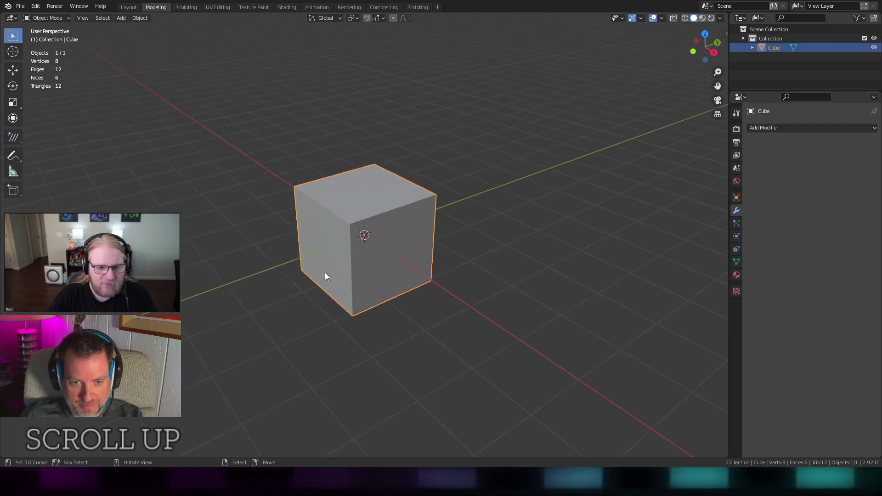
{"action": "key", "text": "x"}
{"action": "left_click", "coordinate": [367, 237]}
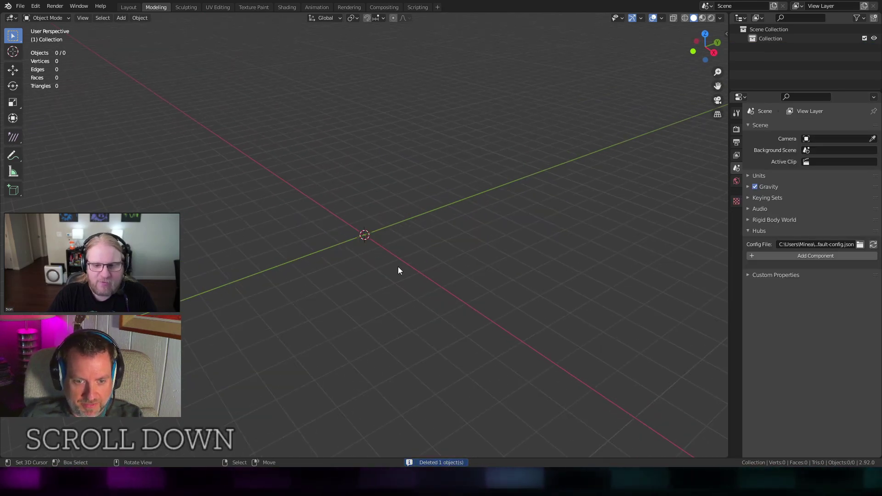
{"action": "middle_click_drag", "start_coordinate": [398, 270], "coordinate": [358, 274], "text": "shift"}
{"action": "scroll", "coordinate": [355, 285], "scroll_direction": "up", "scroll_amount": 2}
{"action": "left_click_drag", "start_coordinate": [341, 295], "coordinate": [323, 283]}
{"action": "middle_click_drag", "start_coordinate": [323, 284], "coordinate": [388, 280]}
Show the Scene properties with the Hubs section visible.
{"action": "left_click", "coordinate": [810, 30]}
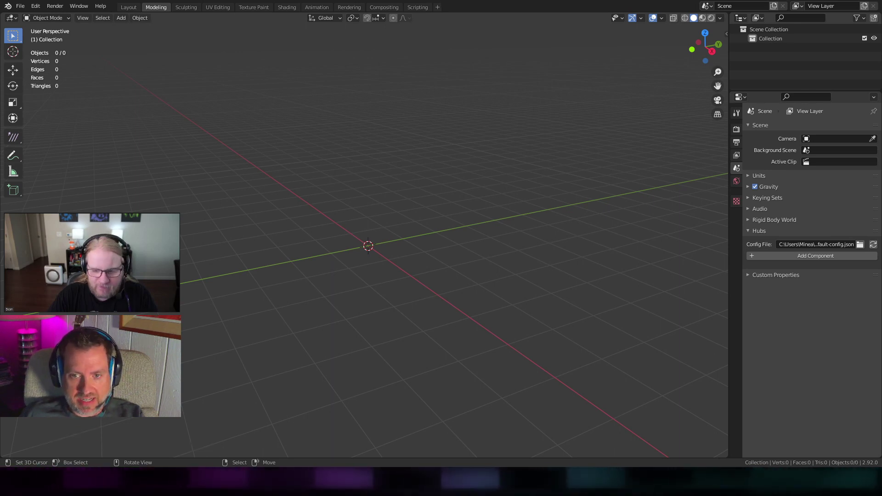
{"action": "left_click", "coordinate": [290, 380]}
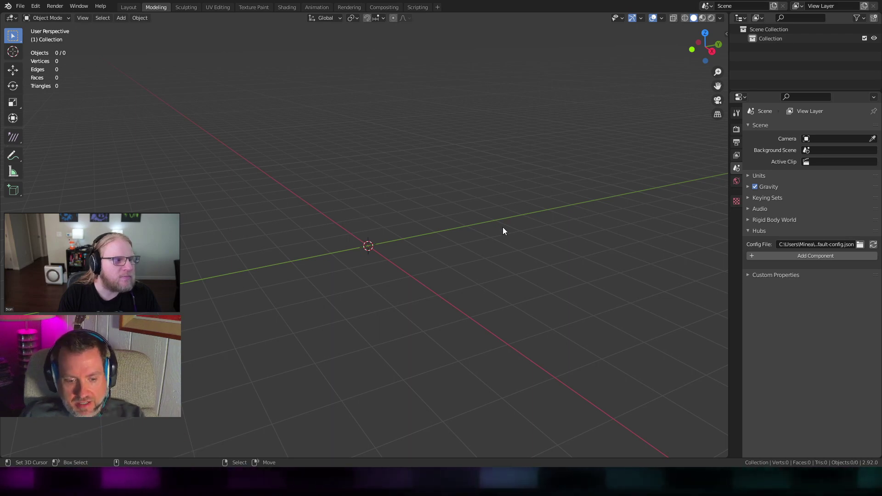
{"action": "middle_click_drag", "start_coordinate": [230, 129], "coordinate": [330, 185]}
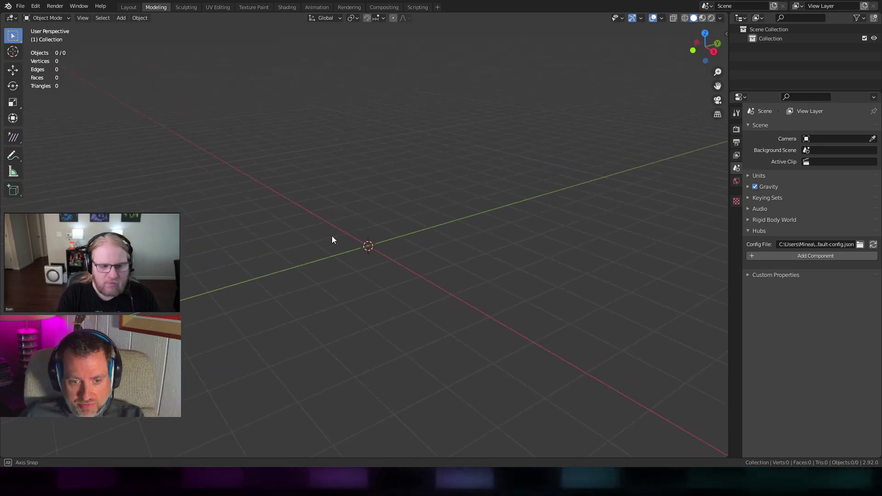
{"action": "scroll", "coordinate": [343, 227], "scroll_direction": "down", "scroll_amount": 2}
{"action": "scroll", "coordinate": [350, 225], "scroll_direction": "up", "scroll_amount": 2}
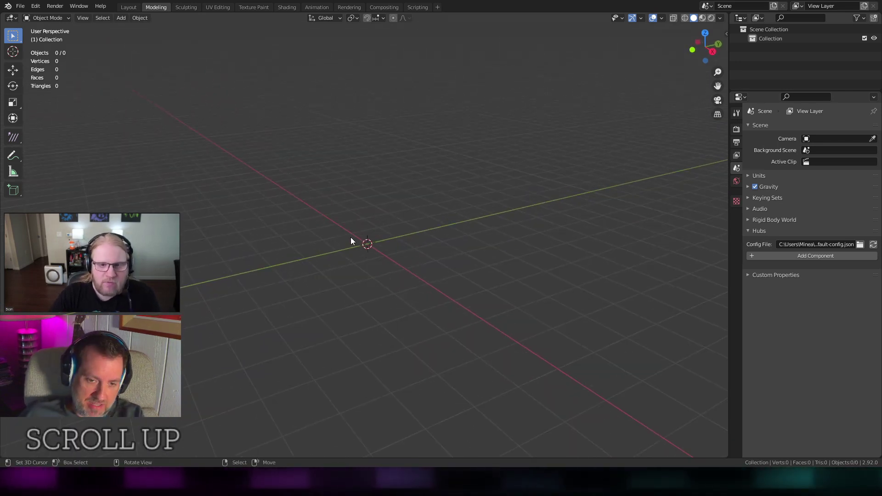
{"action": "middle_click_drag", "start_coordinate": [504, 210], "coordinate": [459, 223], "text": "shift"}
{"action": "scroll", "coordinate": [458, 221], "scroll_direction": "down", "scroll_amount": 1}
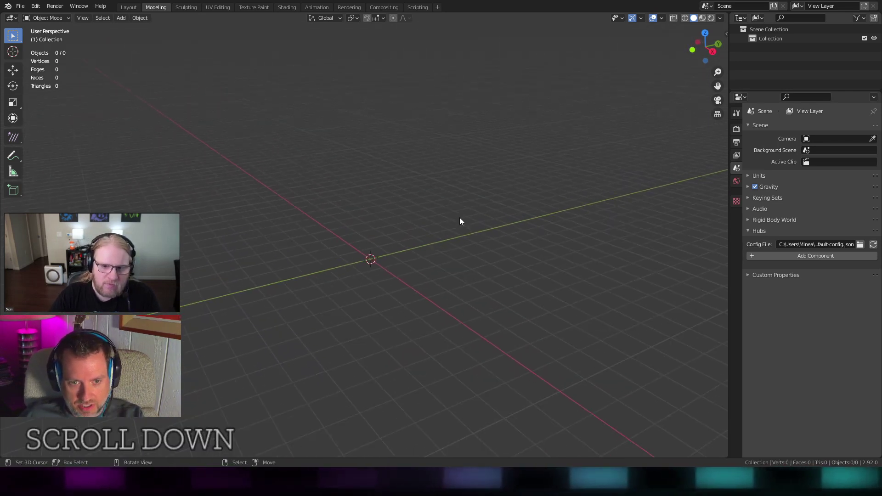
{"action": "scroll", "coordinate": [448, 221], "scroll_direction": "up", "scroll_amount": 1}
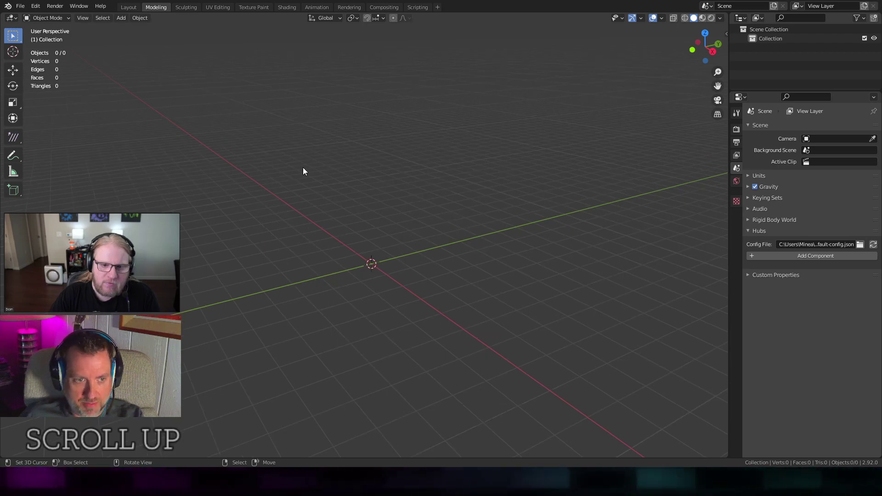
Look through the File menu options, then bring up the Add menu.
{"action": "left_click", "coordinate": [19, 7]}
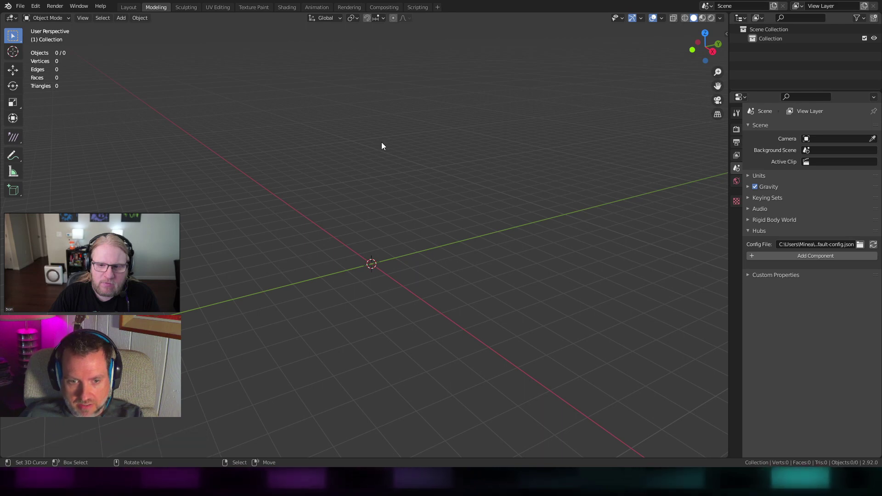
{"action": "left_click", "coordinate": [302, 189]}
{"action": "key", "text": "shift+a"}
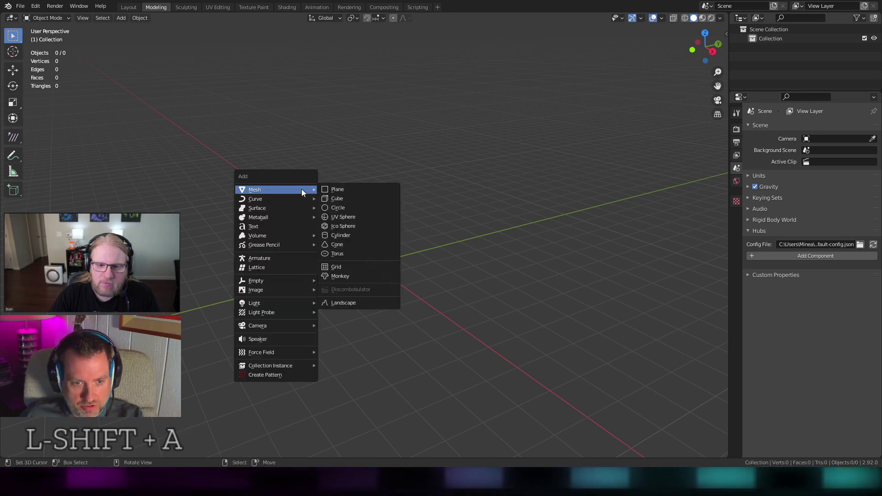
Add a cube at the origin and a camera, viewing the scene in wireframe.
{"action": "left_click", "coordinate": [342, 198]}
{"action": "scroll", "coordinate": [404, 309], "scroll_direction": "up", "scroll_amount": 4}
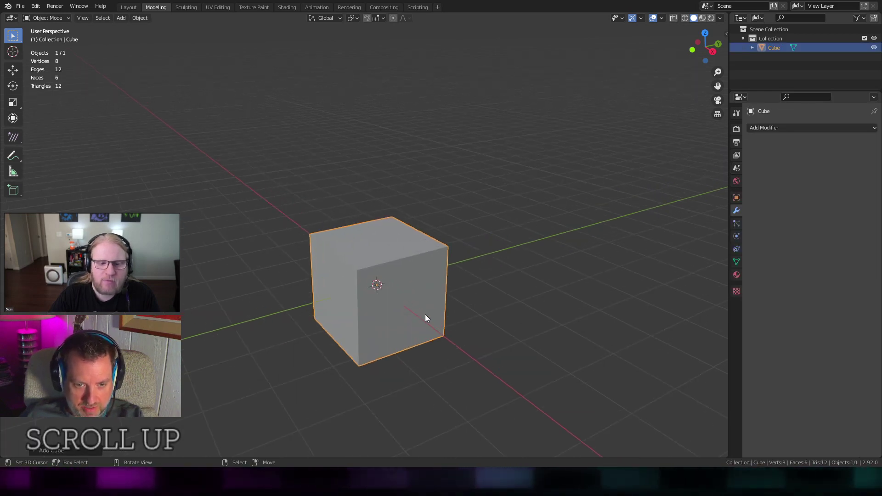
{"action": "mouse_move", "coordinate": [429, 319]}
{"action": "middle_mouse_down"}
{"action": "mouse_move", "coordinate": [414, 297]}
{"action": "mouse_move", "coordinate": [425, 316]}
{"action": "middle_mouse_up"}
{"action": "scroll", "coordinate": [404, 298], "scroll_direction": "down", "scroll_amount": 2}
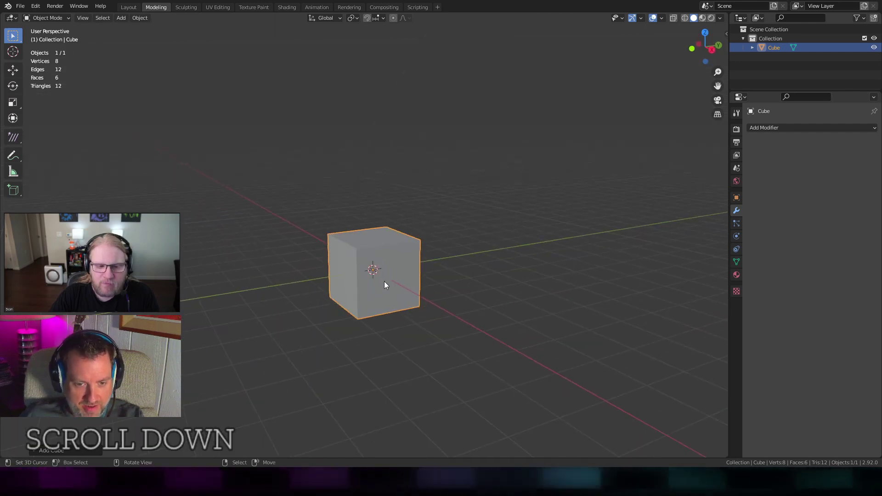
{"action": "key", "text": "a"}
{"action": "key", "text": "shift+a"}
{"action": "mouse_move", "coordinate": [244, 312]}
{"action": "left_click", "coordinate": [324, 316]}
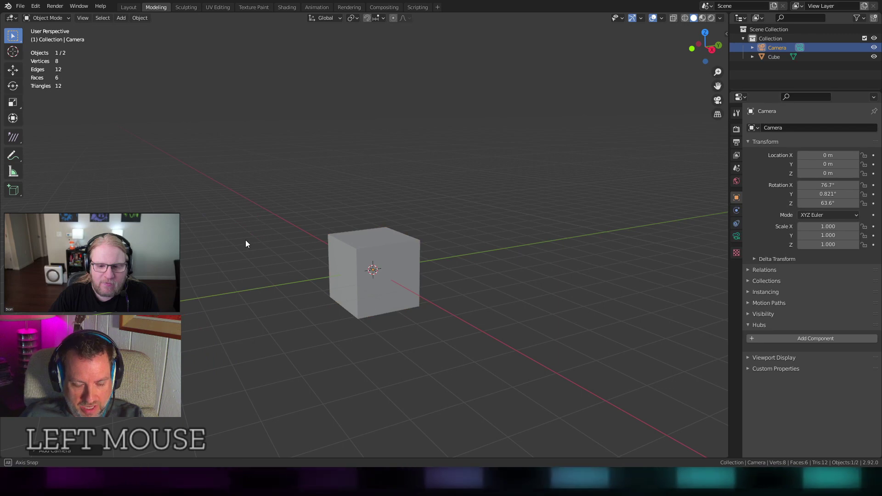
{"action": "mouse_move", "coordinate": [248, 244]}
{"action": "middle_mouse_down"}
{"action": "mouse_move", "coordinate": [337, 249]}
{"action": "mouse_move", "coordinate": [342, 296]}
{"action": "middle_mouse_up"}
{"action": "key", "text": "shift+z"}
{"action": "scroll", "coordinate": [452, 237], "scroll_direction": "up", "scroll_amount": 2}
{"action": "middle_click_drag", "start_coordinate": [452, 237], "coordinate": [641, 100]}
Reset the camera's X, Y and Z rotation to 0° in the side panel.
{"action": "key", "text": "n"}
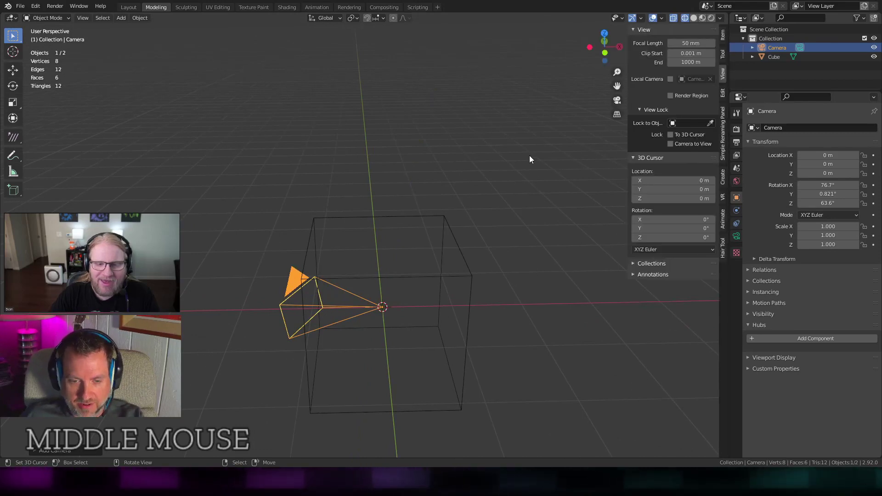
{"action": "scroll", "coordinate": [472, 206], "scroll_direction": "down", "scroll_amount": 2}
{"action": "mouse_move", "coordinate": [472, 207]}
{"action": "middle_mouse_down", "text": "shift"}
{"action": "mouse_move", "coordinate": [421, 197]}
{"action": "mouse_move", "coordinate": [484, 169]}
{"action": "mouse_move", "coordinate": [481, 196]}
{"action": "middle_mouse_up", "text": "shift"}
{"action": "scroll", "coordinate": [421, 197], "scroll_direction": "up", "scroll_amount": 3}
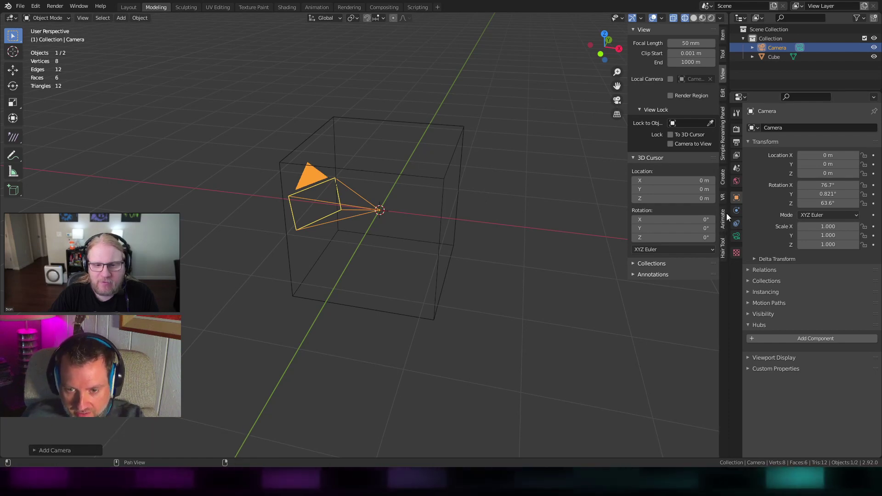
{"action": "left_click", "coordinate": [722, 35]}
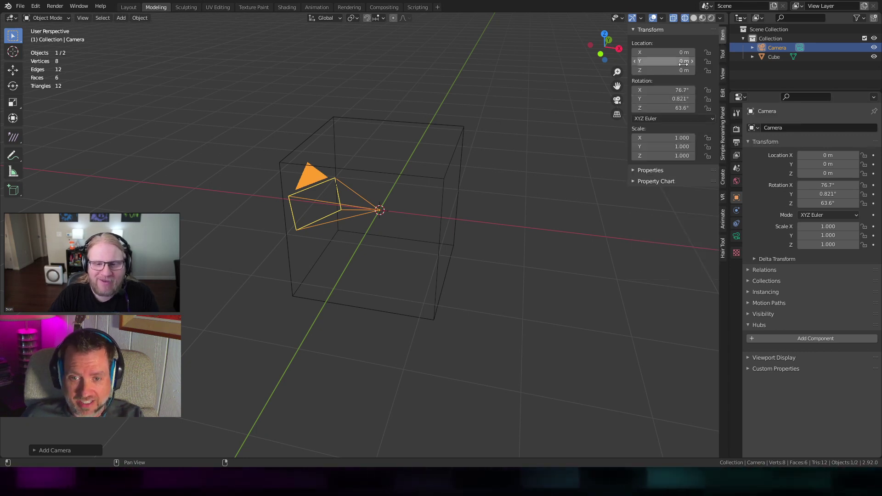
{"action": "left_click", "coordinate": [683, 91]}
{"action": "type", "text": "0"}
{"action": "key", "text": "Return"}
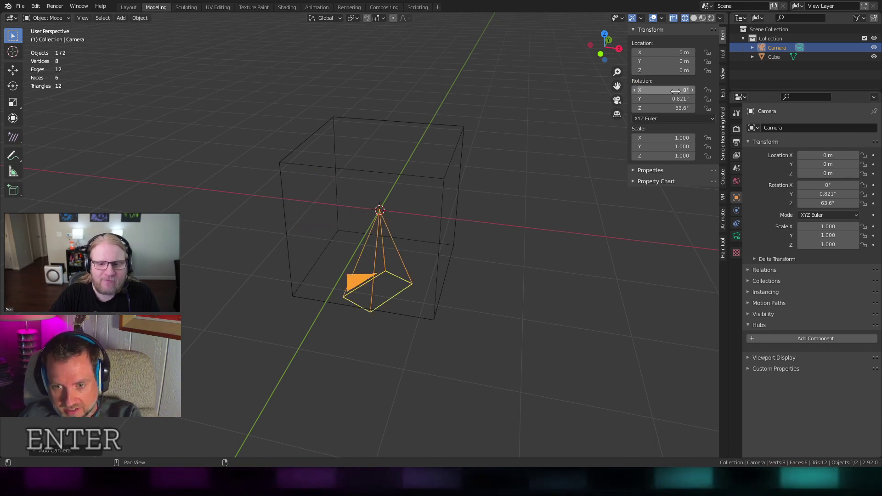
{"action": "left_click", "coordinate": [673, 99]}
{"action": "type", "text": "0"}
{"action": "left_click", "coordinate": [675, 107]}
{"action": "type", "text": "0"}
{"action": "key", "text": "Return"}
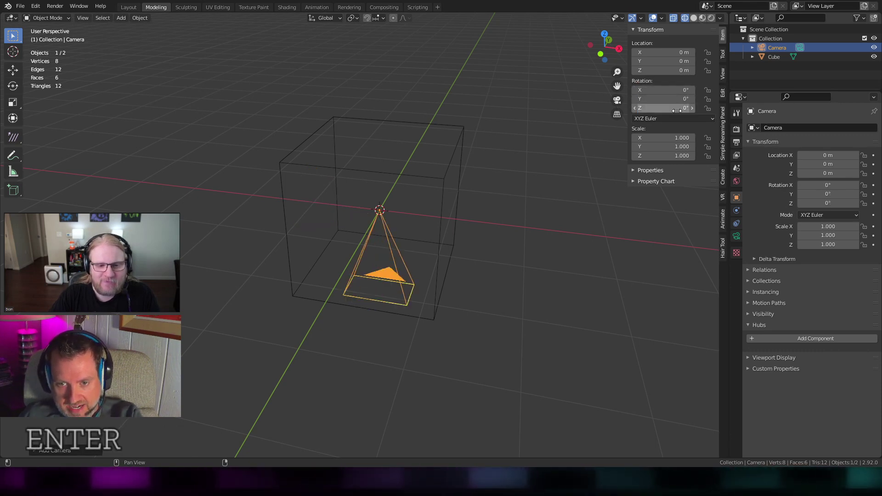
Rotate the camera 90° about X with rx90.
{"action": "middle_click_drag", "start_coordinate": [397, 269], "coordinate": [408, 266]}
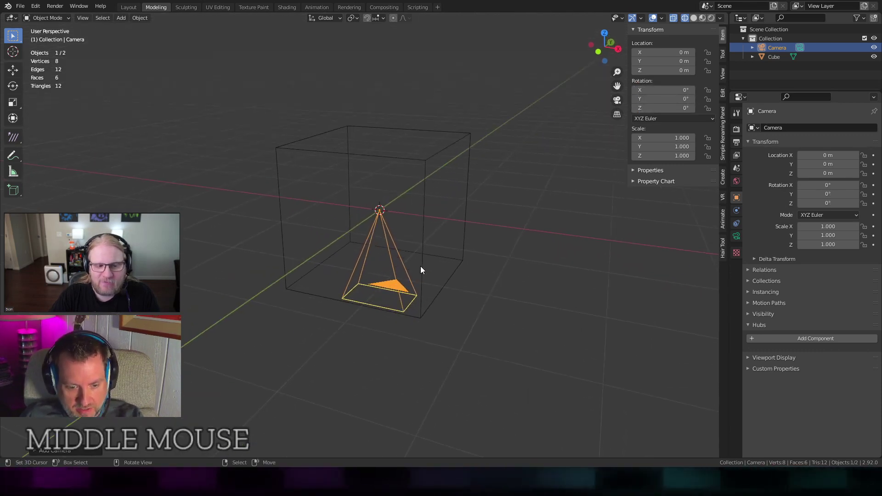
{"action": "type", "text": "rx90"}
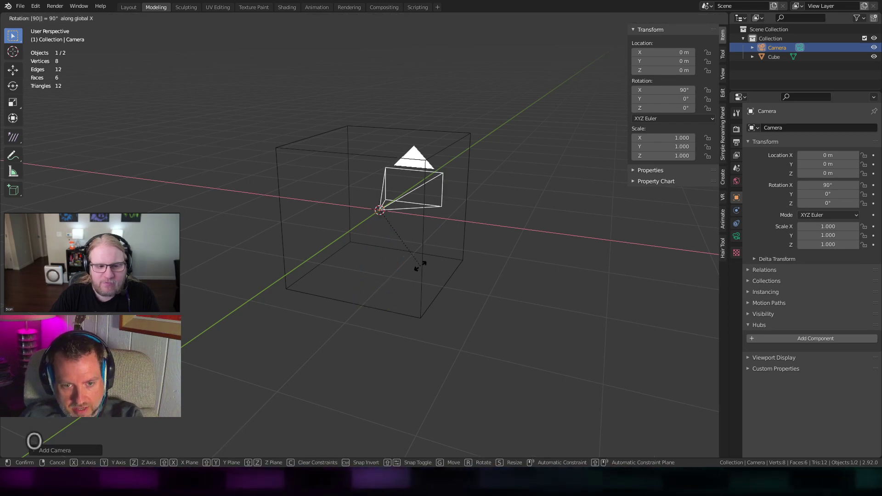
{"action": "key", "text": "Return"}
{"action": "middle_click_drag", "start_coordinate": [420, 265], "coordinate": [459, 234]}
{"action": "scroll", "coordinate": [321, 156], "scroll_direction": "up", "scroll_amount": 4}
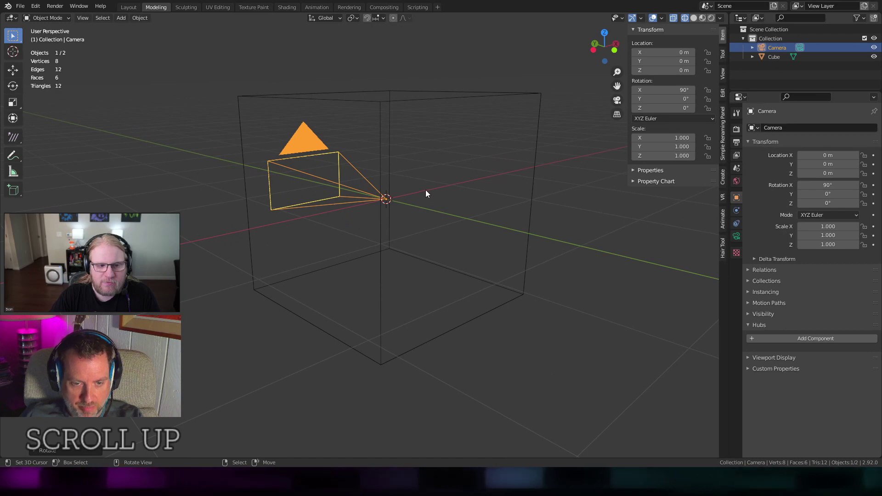
{"action": "middle_click_drag", "start_coordinate": [428, 192], "coordinate": [257, 237]}
{"action": "scroll", "coordinate": [513, 219], "scroll_direction": "down", "scroll_amount": 4}
Place the camera at Y -5.9098 m and Z 1.9699 m, tilted to 78.9° on X.
{"action": "key", "text": "g"}
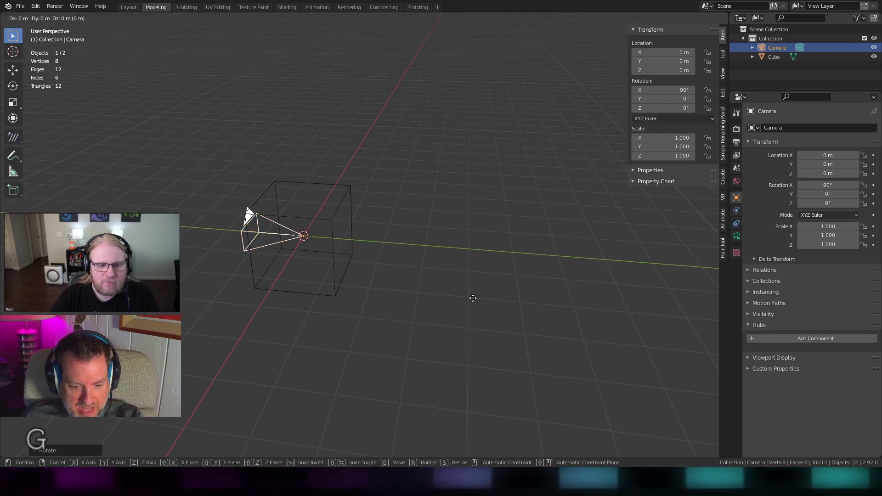
{"action": "key", "text": "y"}
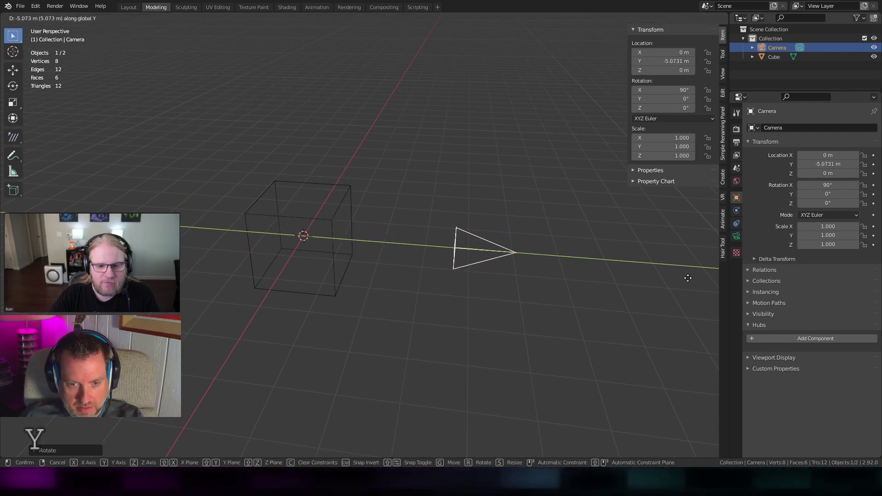
{"action": "left_click", "coordinate": [726, 272]}
{"action": "middle_click_drag", "start_coordinate": [459, 279], "coordinate": [461, 260]}
{"action": "key", "text": "g"}
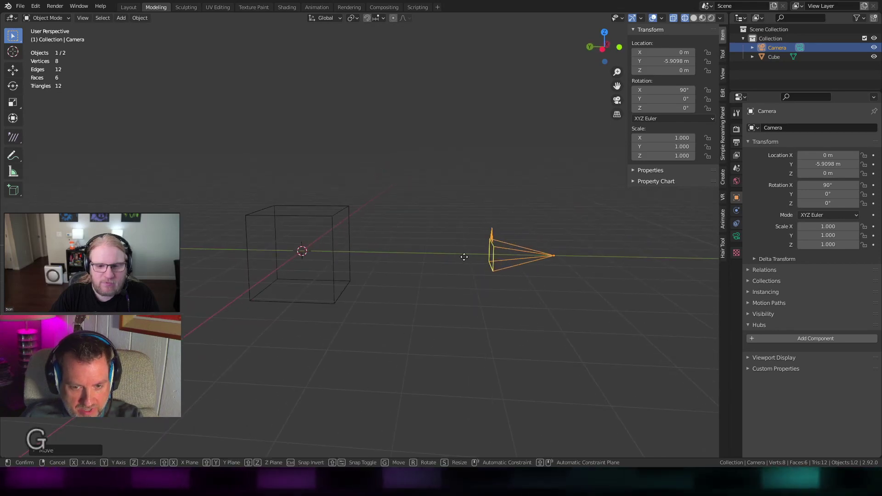
{"action": "key", "text": "z"}
{"action": "left_click", "coordinate": [479, 171]}
{"action": "key", "text": "r"}
{"action": "key", "text": "x"}
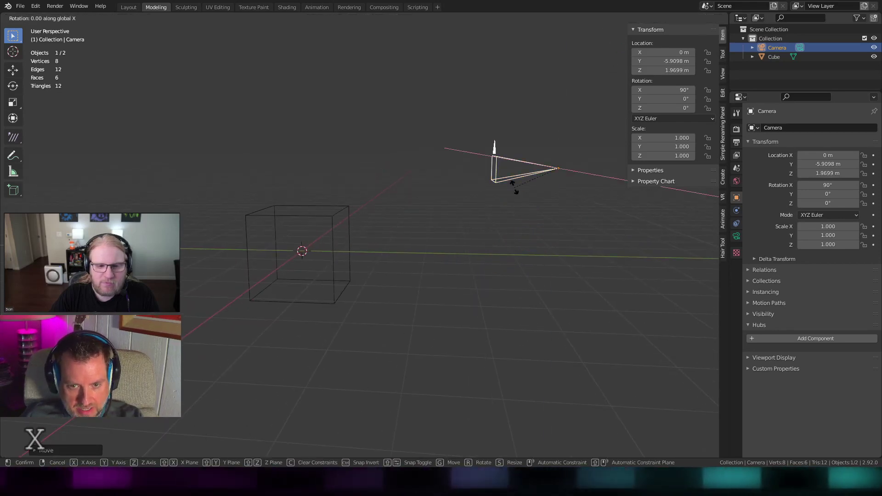
{"action": "left_click", "coordinate": [483, 245]}
{"action": "mouse_move", "coordinate": [484, 245]}
{"action": "middle_mouse_down"}
{"action": "mouse_move", "coordinate": [404, 254]}
{"action": "mouse_move", "coordinate": [489, 243]}
{"action": "middle_mouse_up"}
Split the viewport: left half looking through the camera, right half showing the scene with the cube selected.
{"action": "left_click", "coordinate": [617, 100]}
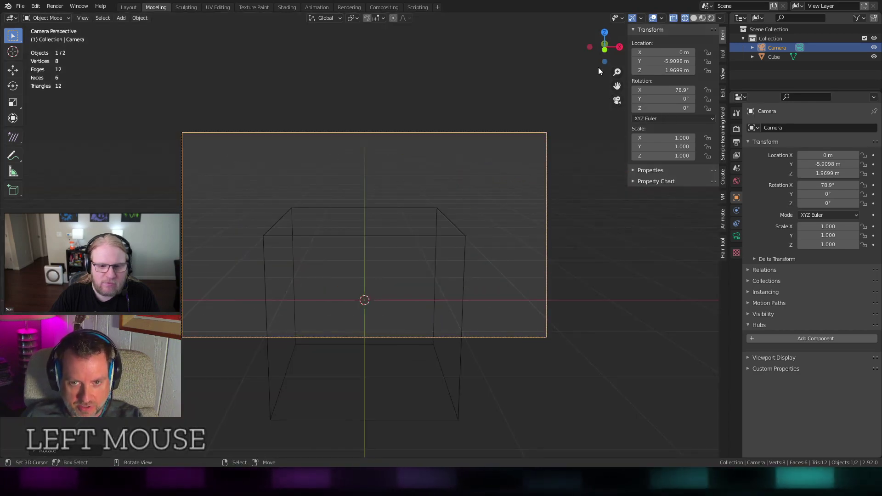
{"action": "left_click", "coordinate": [617, 100]}
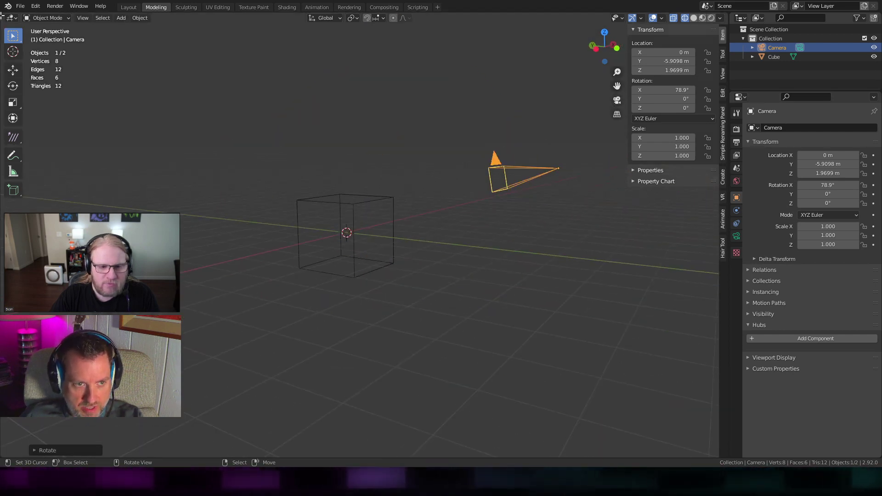
{"action": "left_click_drag", "start_coordinate": [3, 15], "coordinate": [293, 121]}
{"action": "left_click", "coordinate": [182, 101]}
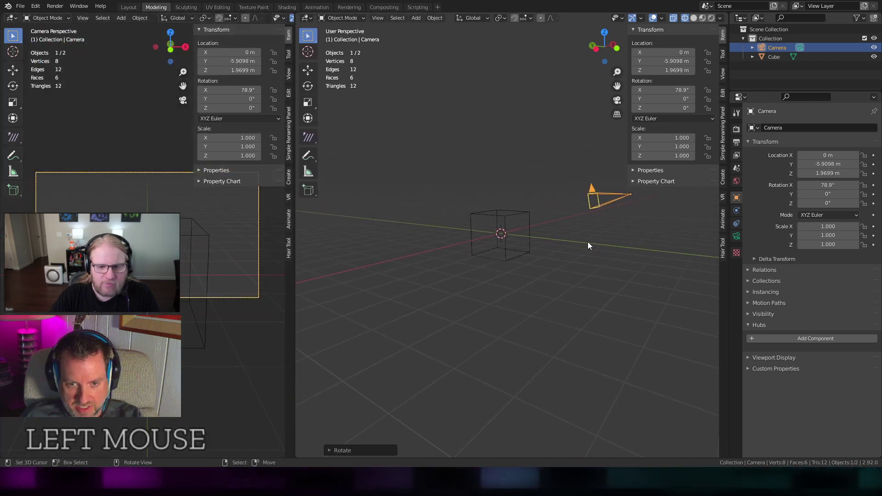
{"action": "middle_click_drag", "start_coordinate": [587, 241], "coordinate": [463, 288]}
{"action": "right_click", "coordinate": [495, 213]}
Return to solid shading and delete five of the cube's faces, keeping only one.
{"action": "key", "text": "shift+z"}
{"action": "scroll", "coordinate": [478, 277], "scroll_direction": "down", "scroll_amount": 3}
{"action": "scroll", "coordinate": [486, 271], "scroll_direction": "up", "scroll_amount": 3}
{"action": "right_click", "coordinate": [422, 286]}
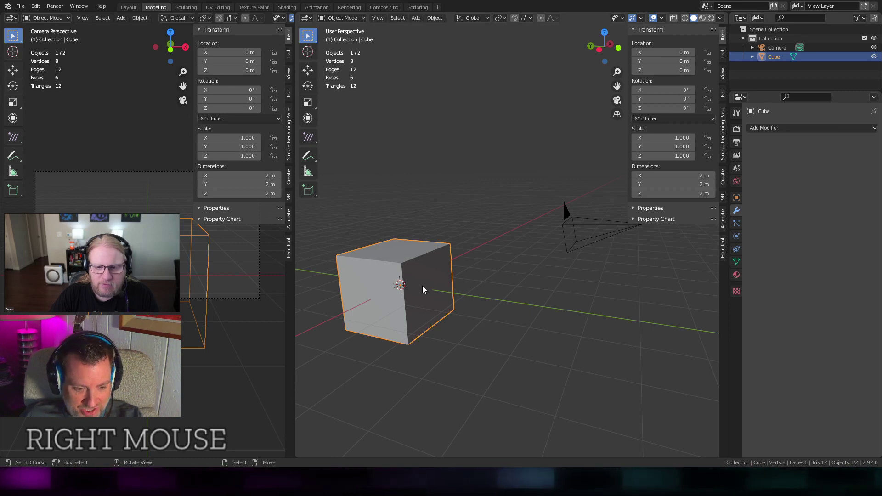
{"action": "key", "text": "Tab"}
{"action": "key", "text": "3"}
{"action": "right_click", "coordinate": [435, 285]}
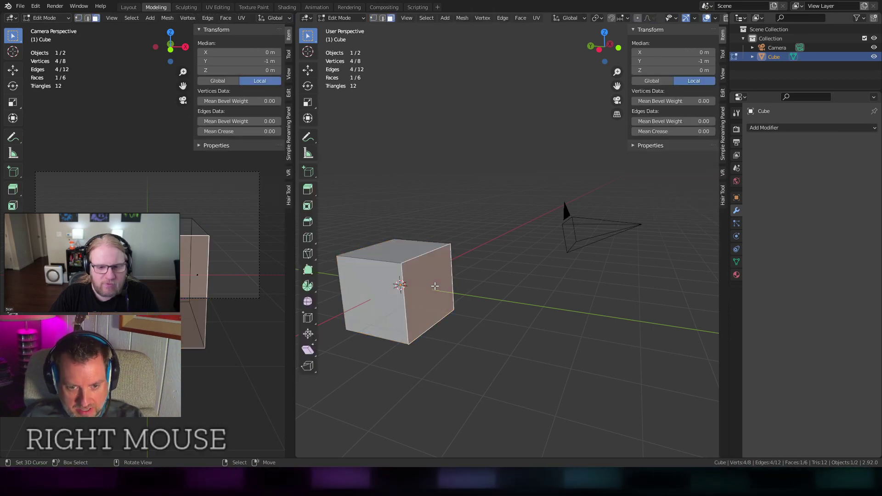
{"action": "key", "text": "ctrl+i"}
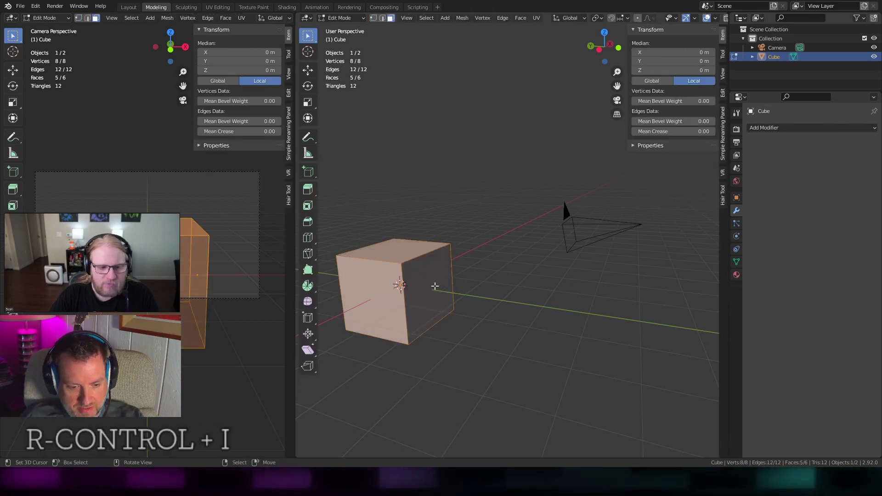
{"action": "key", "text": "x"}
{"action": "left_click", "coordinate": [430, 305]}
Slide the remaining face to the origin along Y, raise it along Z, and return to Object Mode.
{"action": "right_click", "coordinate": [430, 285]}
{"action": "middle_click_drag", "start_coordinate": [430, 284], "coordinate": [464, 292]}
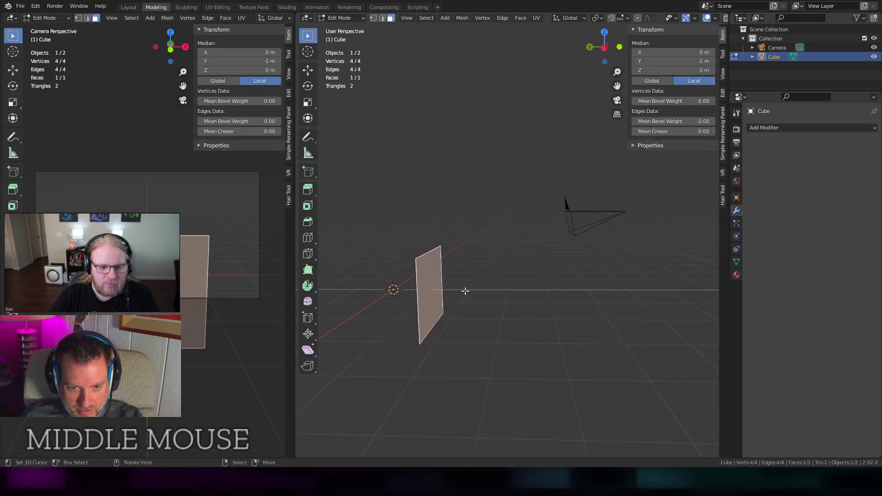
{"action": "key", "text": "g"}
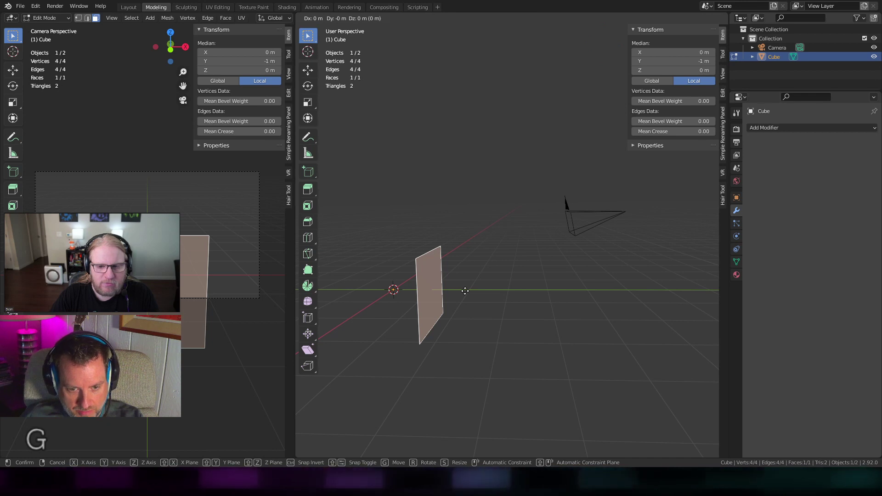
{"action": "key", "text": "y"}
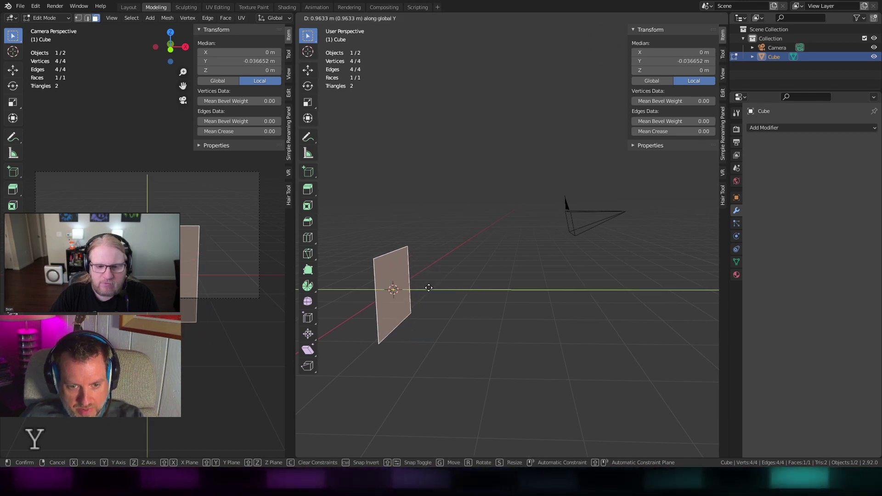
{"action": "left_click", "coordinate": [429, 289]}
{"action": "key", "text": "g"}
{"action": "key", "text": "z"}
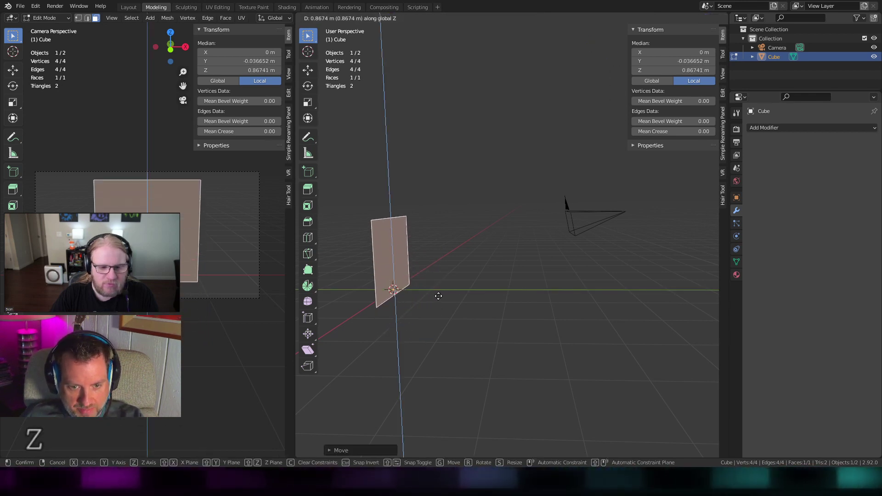
{"action": "left_click", "coordinate": [448, 291]}
{"action": "middle_click_drag", "start_coordinate": [449, 292], "coordinate": [475, 339]}
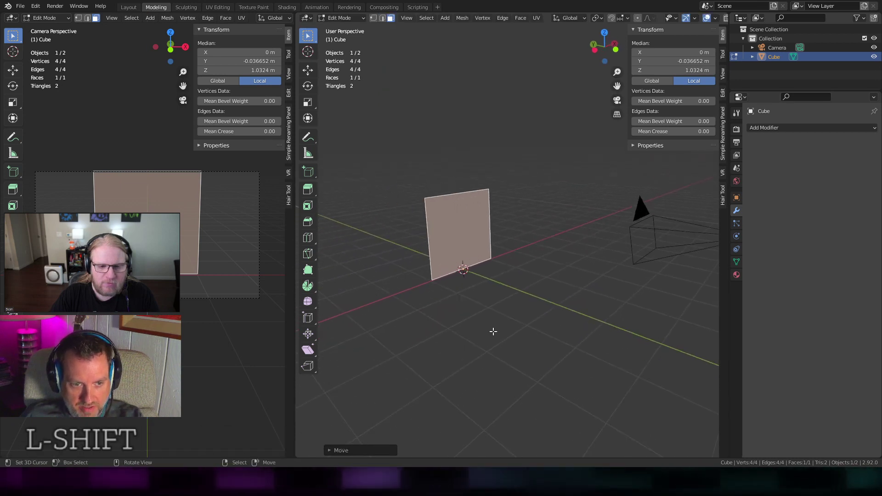
{"action": "key", "text": "Tab"}
{"action": "mouse_move", "coordinate": [527, 326]}
{"action": "middle_mouse_down"}
{"action": "mouse_move", "coordinate": [558, 302]}
{"action": "mouse_move", "coordinate": [539, 316]}
{"action": "middle_mouse_up"}
{"action": "scroll", "coordinate": [540, 318], "scroll_direction": "up", "scroll_amount": 2}
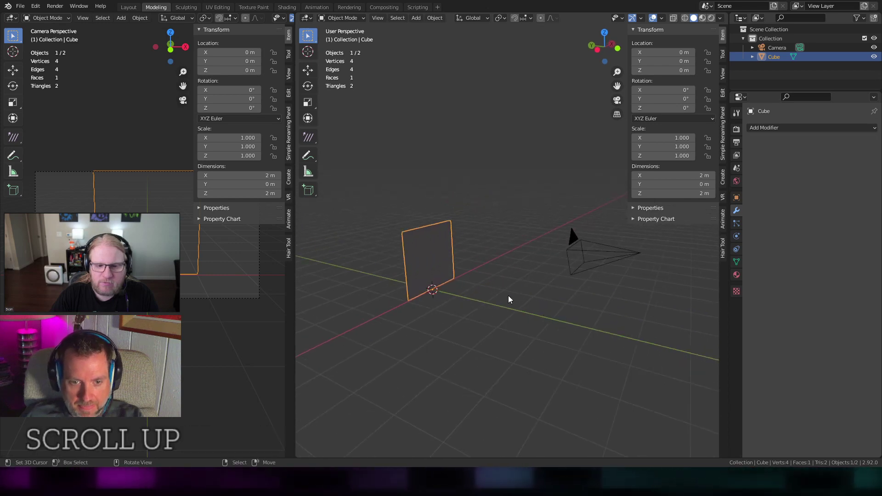
Select the camera and open the Hubs component list in its Object properties.
{"action": "right_click", "coordinate": [595, 256]}
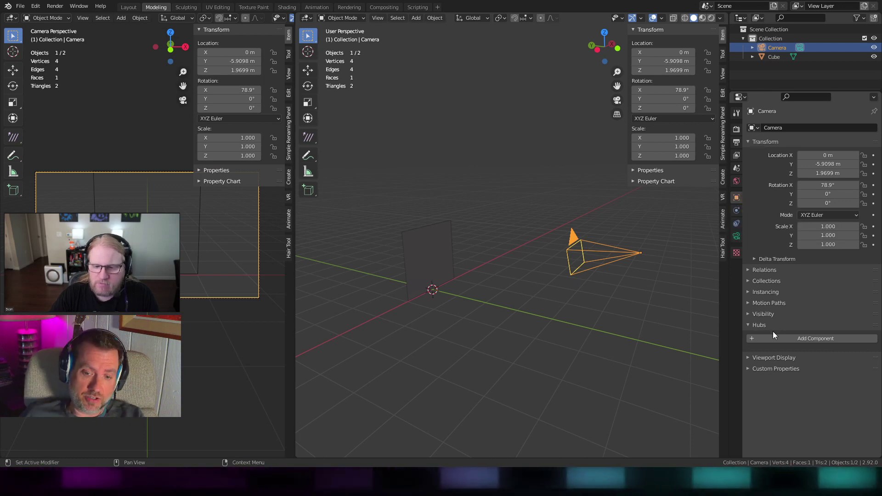
{"action": "left_click", "coordinate": [792, 338]}
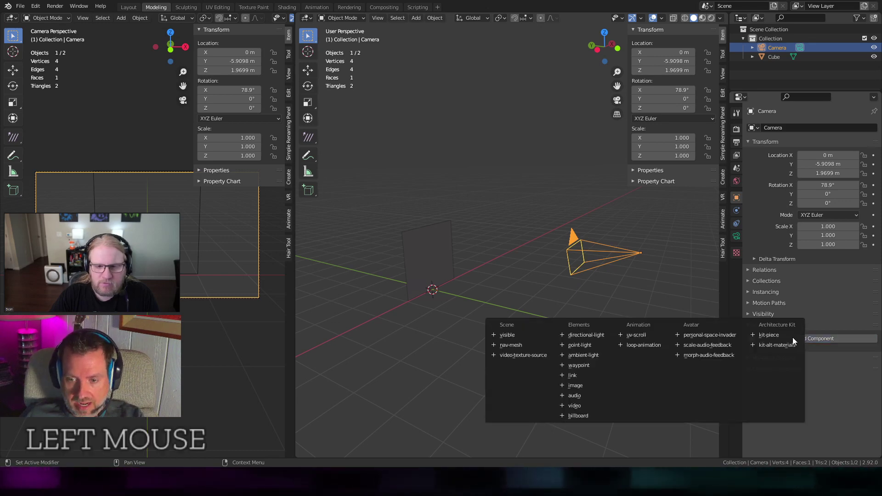
Add a video-texture-source component to the camera (1280 × 720, 15 fps).
{"action": "left_click", "coordinate": [516, 354]}
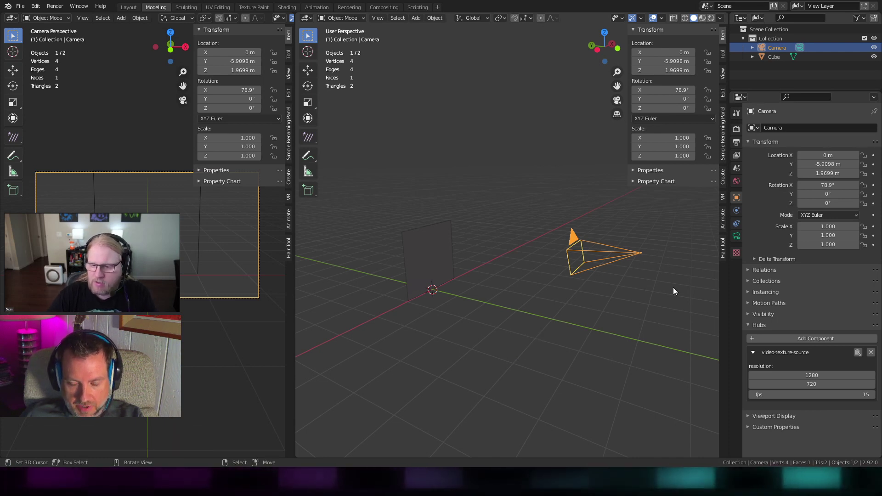
{"action": "middle_click_drag", "start_coordinate": [639, 296], "coordinate": [607, 301], "text": "shift"}
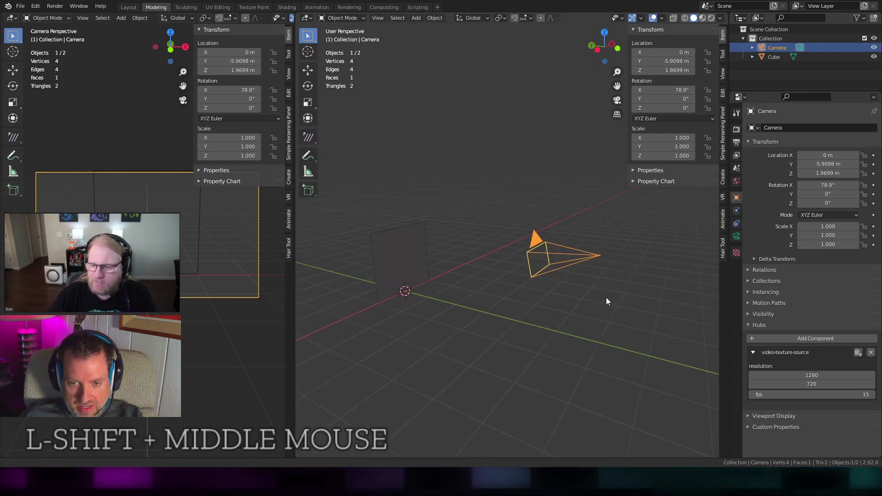
{"action": "scroll", "coordinate": [606, 297], "scroll_direction": "up", "scroll_amount": 1}
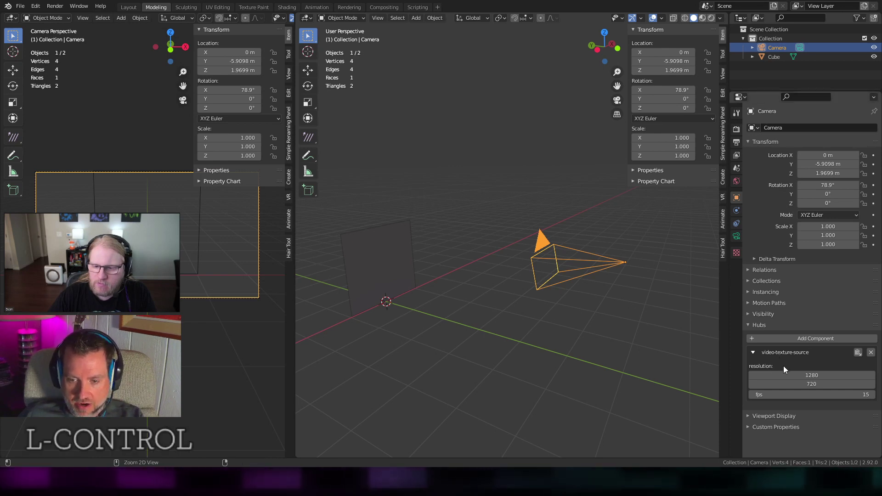
Enlarge the Properties editor text and widen the editor to show the Hubs settings.
{"action": "middle_click_drag", "start_coordinate": [784, 365], "coordinate": [791, 315], "text": "ctrl"}
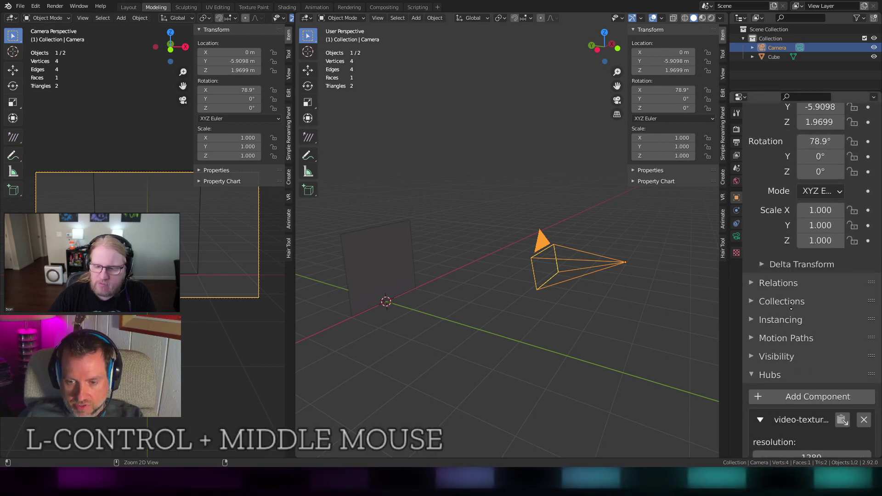
{"action": "scroll", "coordinate": [781, 326], "scroll_direction": "down", "scroll_amount": 5}
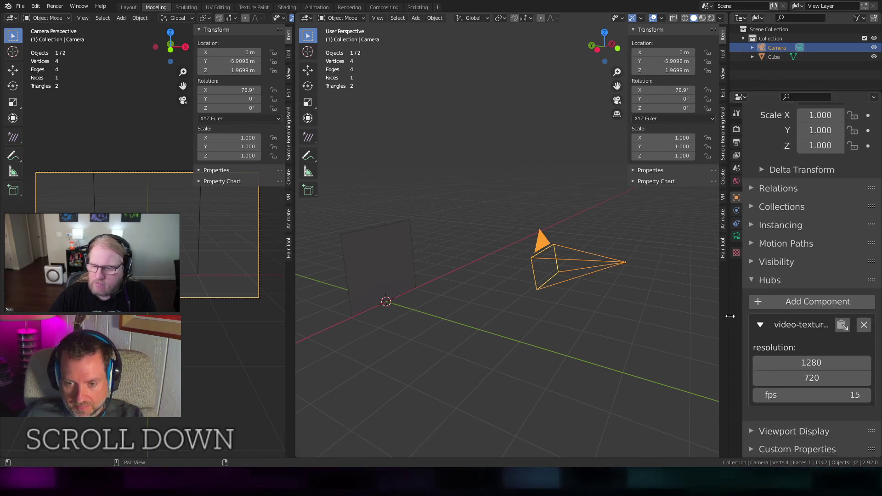
{"action": "left_click_drag", "start_coordinate": [727, 316], "coordinate": [615, 317]}
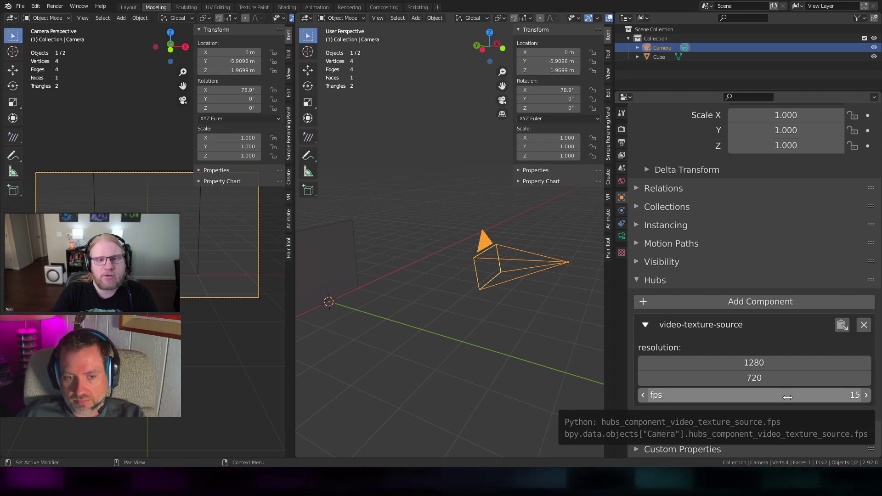
Narrow the left camera viewport and recentre the plane and camera in the main view.
{"action": "mouse_move", "coordinate": [431, 341]}
{"action": "middle_mouse_down", "text": "shift"}
{"action": "mouse_move", "coordinate": [501, 327]}
{"action": "mouse_move", "coordinate": [448, 333]}
{"action": "mouse_move", "coordinate": [446, 279]}
{"action": "mouse_move", "coordinate": [436, 324]}
{"action": "middle_mouse_up", "text": "shift"}
{"action": "left_click_drag", "start_coordinate": [294, 318], "coordinate": [244, 316]}
{"action": "middle_click_drag", "start_coordinate": [432, 315], "coordinate": [437, 320], "text": "shift"}
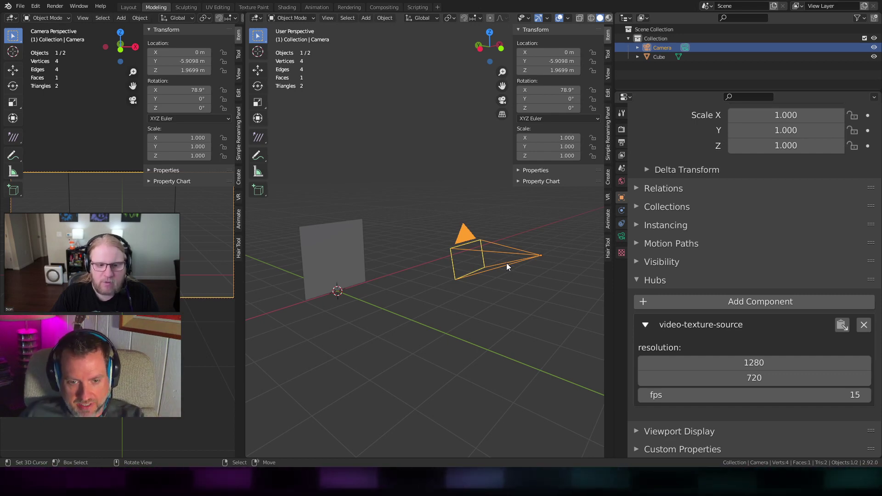
Select the plane and give it a new Principled BSDF material named Material.
{"action": "right_click", "coordinate": [360, 259]}
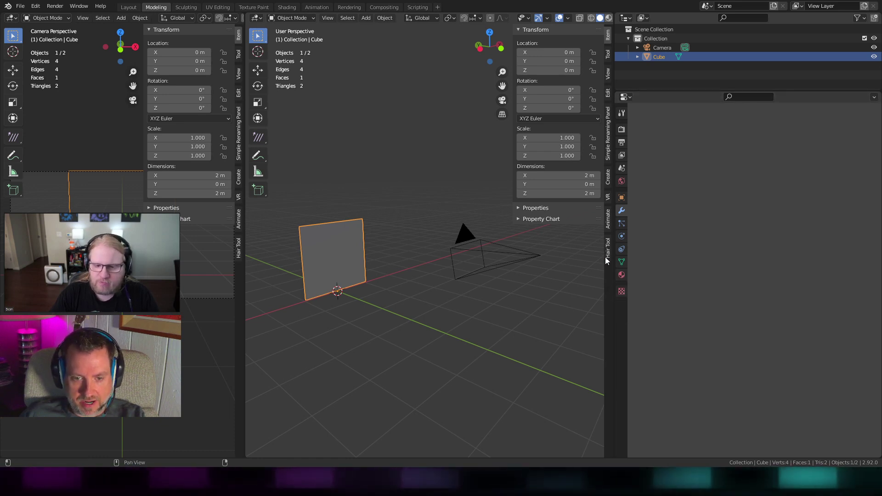
{"action": "left_click", "coordinate": [621, 276]}
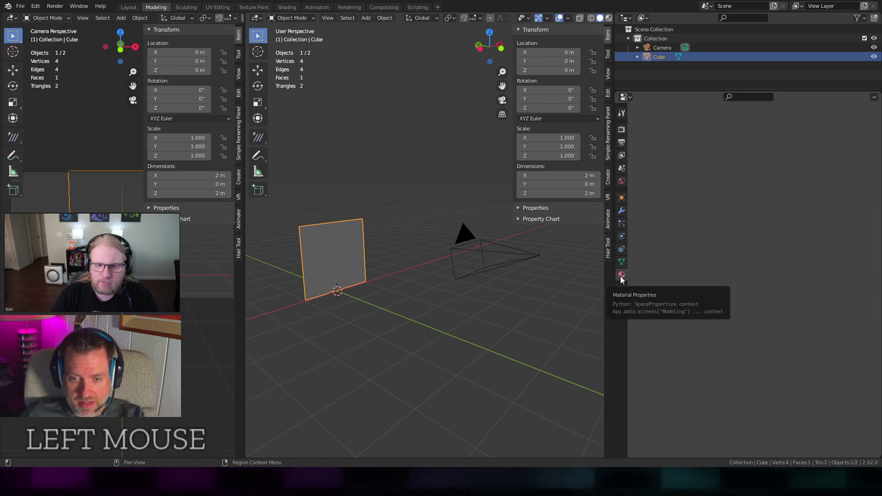
{"action": "scroll", "coordinate": [732, 277], "scroll_direction": "up", "scroll_amount": 6}
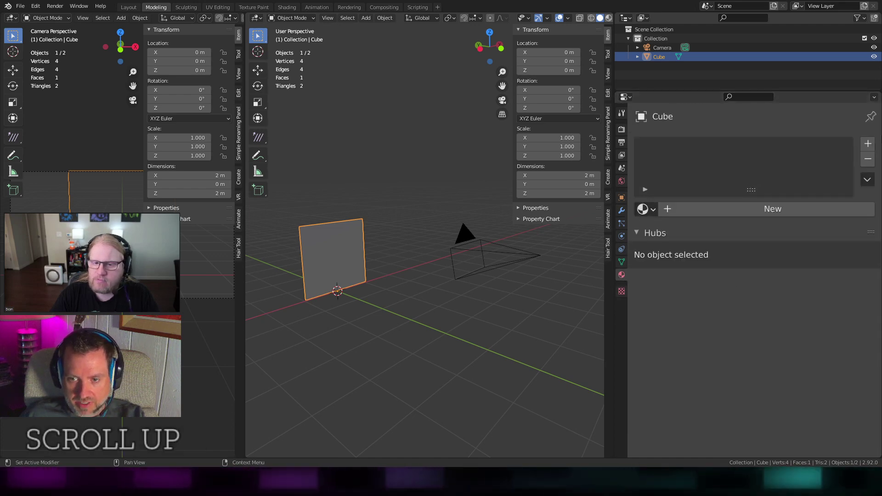
{"action": "left_click", "coordinate": [709, 207]}
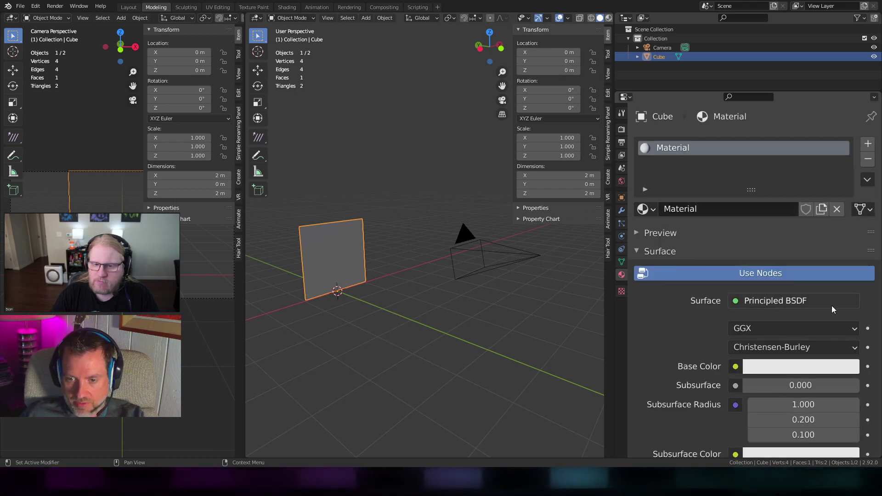
{"action": "scroll", "coordinate": [680, 345], "scroll_direction": "down", "scroll_amount": 5}
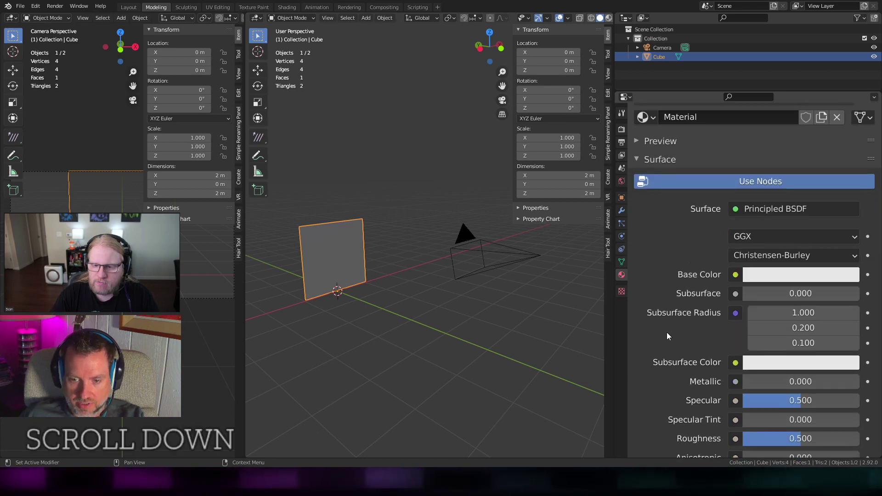
{"action": "scroll", "coordinate": [666, 317], "scroll_direction": "up", "scroll_amount": 5}
{"action": "scroll", "coordinate": [666, 310], "scroll_direction": "down", "scroll_amount": 1}
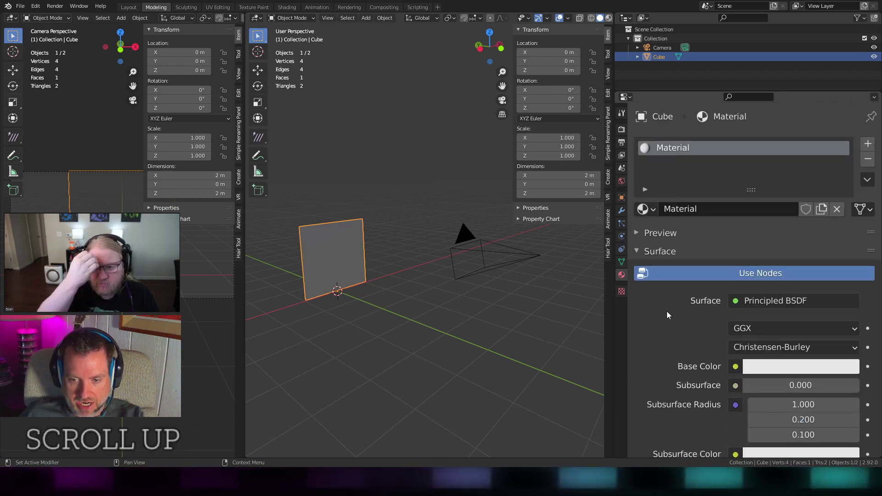
{"action": "scroll", "coordinate": [666, 310], "scroll_direction": "up", "scroll_amount": 1}
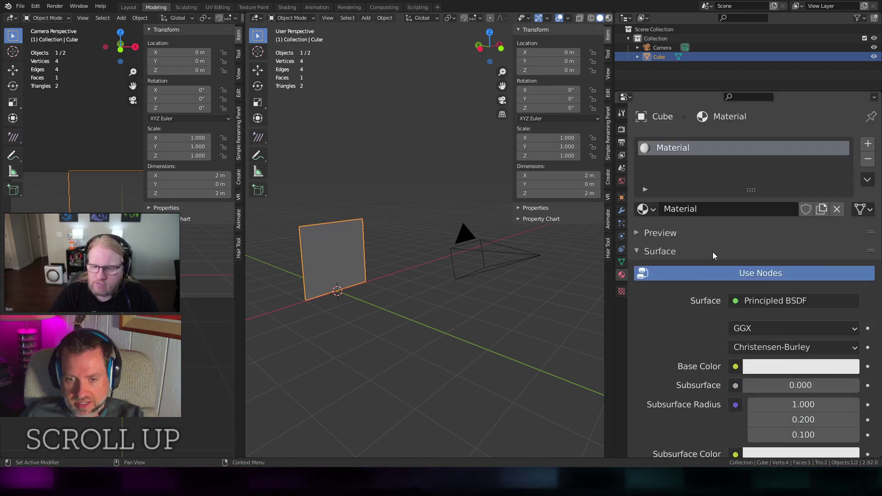
{"action": "scroll", "coordinate": [711, 254], "scroll_direction": "down", "scroll_amount": 15}
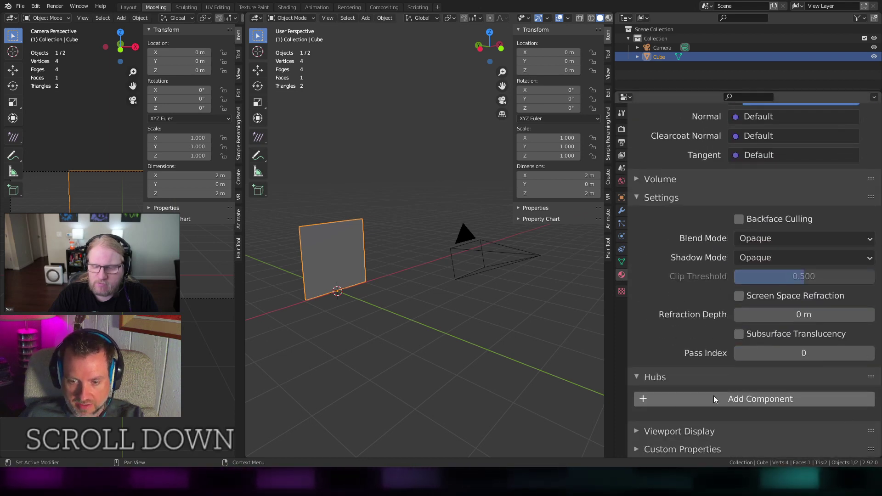
Add a Hubs video-texture-target component to the plane's material, targeting the base color map.
{"action": "left_click", "coordinate": [742, 400]}
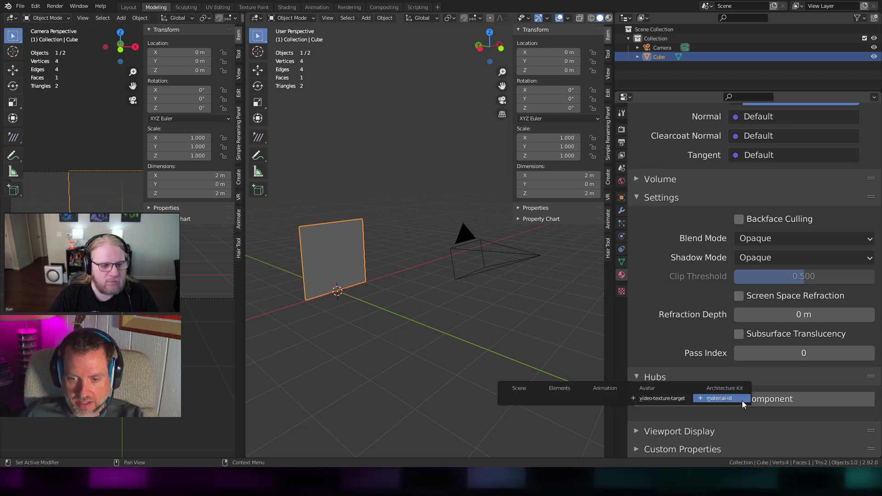
{"action": "left_click", "coordinate": [670, 400]}
{"action": "scroll", "coordinate": [677, 302], "scroll_direction": "down", "scroll_amount": 4}
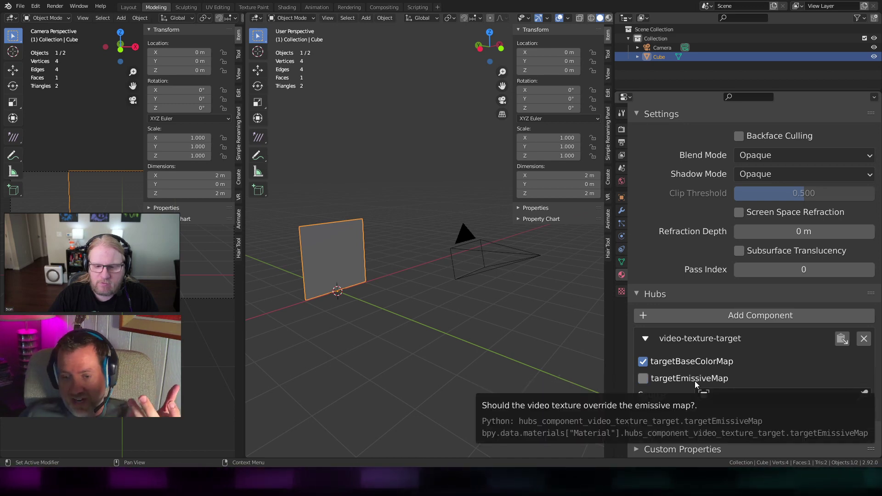
Turn on targetEmissiveMap and set the video-texture-target Source to Camera.
{"action": "left_click", "coordinate": [649, 378]}
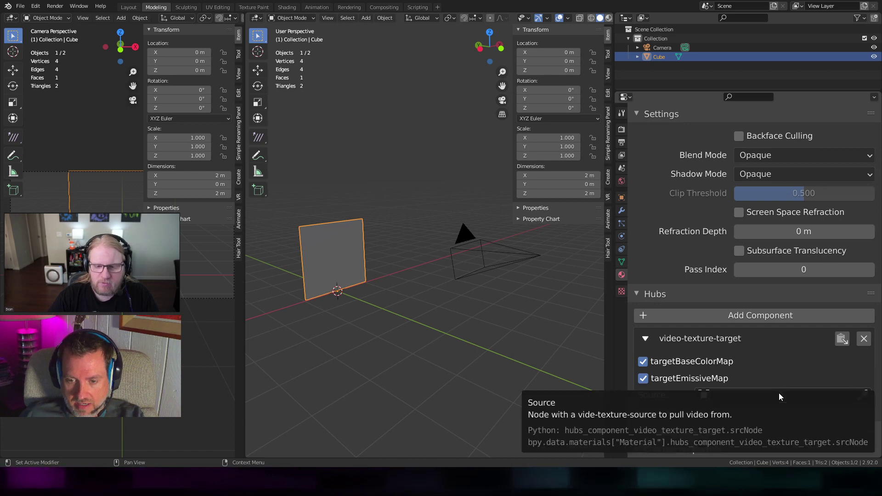
{"action": "left_click", "coordinate": [779, 394]}
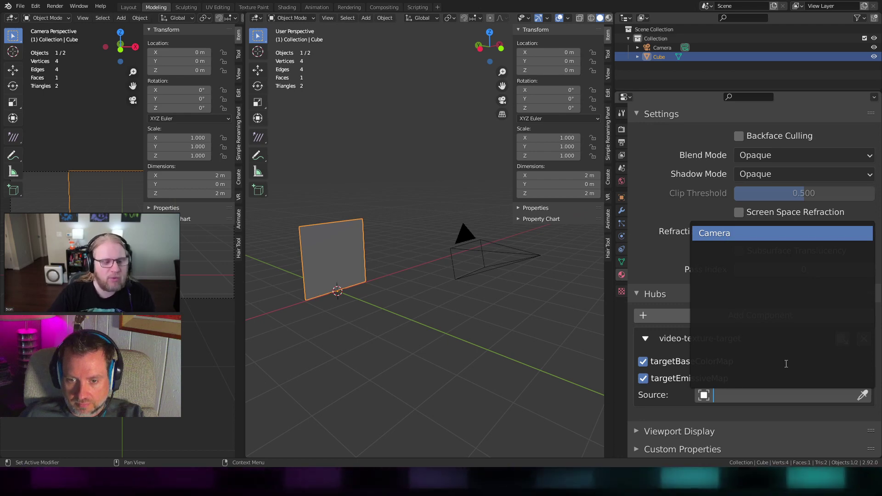
{"action": "left_click", "coordinate": [699, 417]}
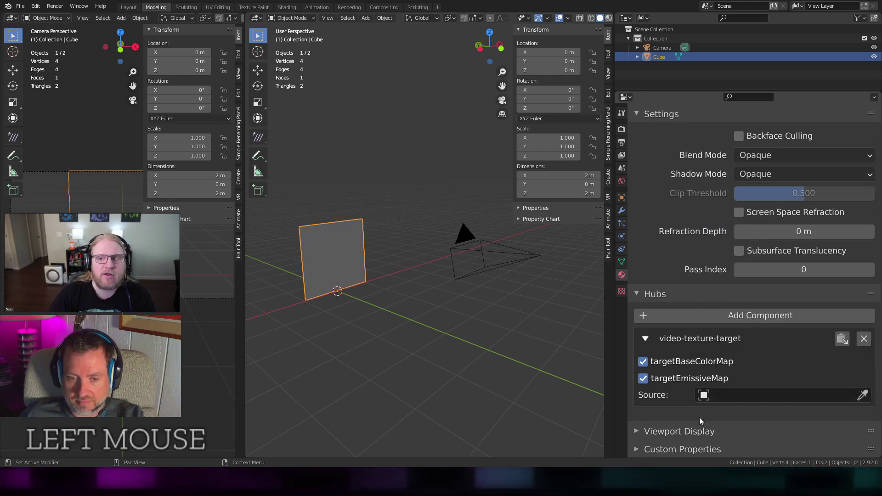
{"action": "left_click", "coordinate": [722, 397]}
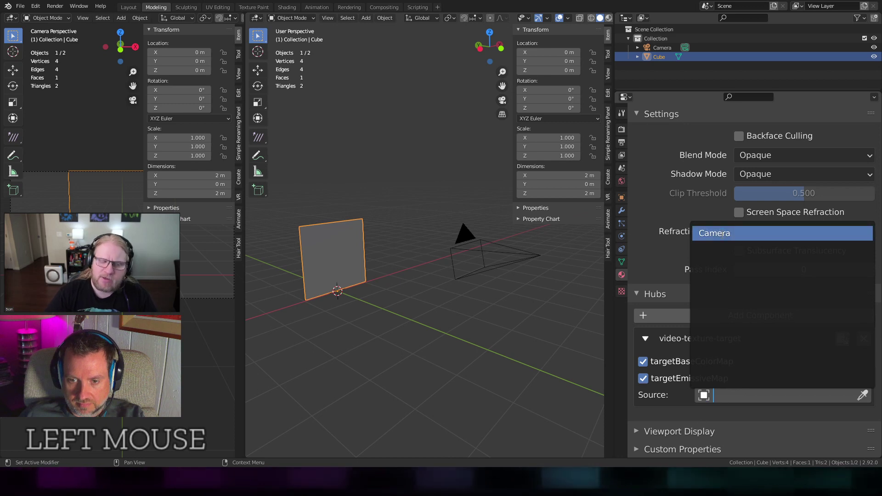
{"action": "left_click", "coordinate": [702, 420]}
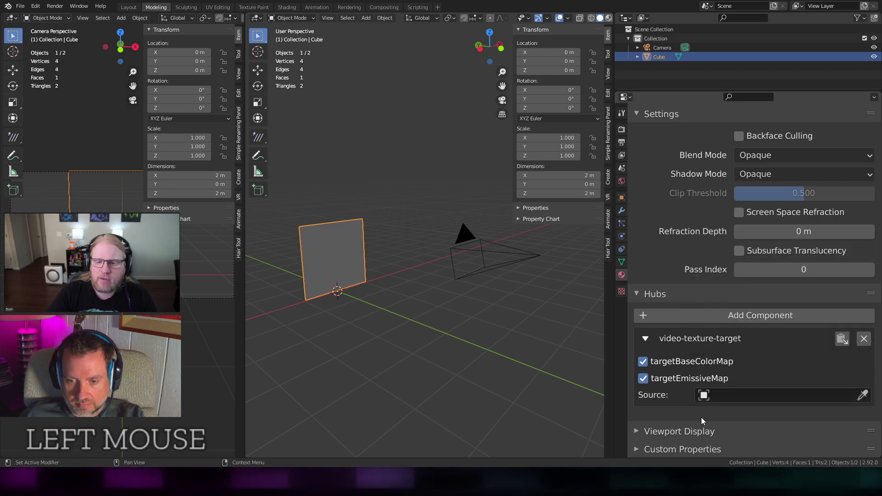
{"action": "left_click", "coordinate": [735, 395]}
{"action": "left_click", "coordinate": [712, 233]}
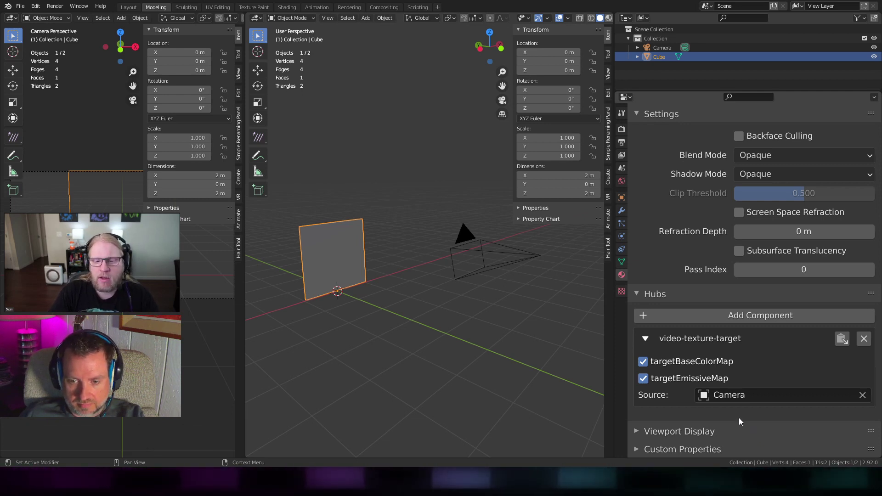
{"action": "scroll", "coordinate": [740, 412], "scroll_direction": "down", "scroll_amount": 2}
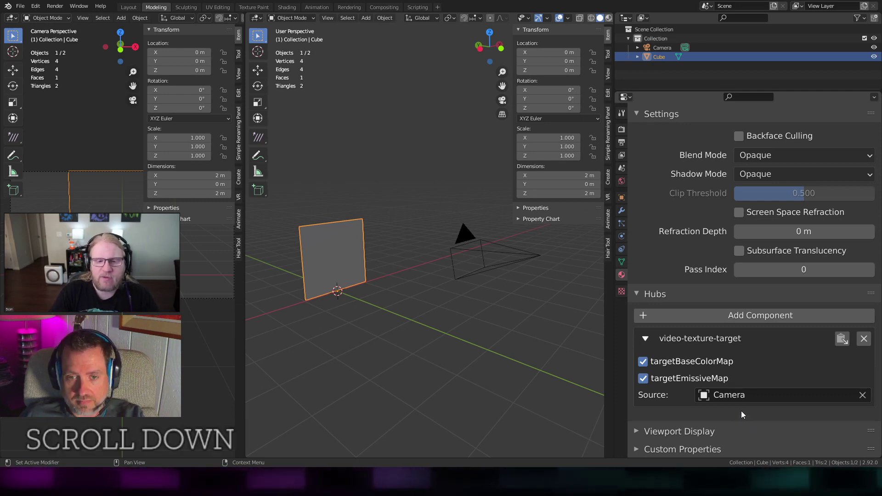
{"action": "mouse_move", "coordinate": [489, 291]}
{"action": "middle_mouse_down"}
{"action": "mouse_move", "coordinate": [468, 296]}
{"action": "mouse_move", "coordinate": [480, 301]}
{"action": "middle_mouse_up"}
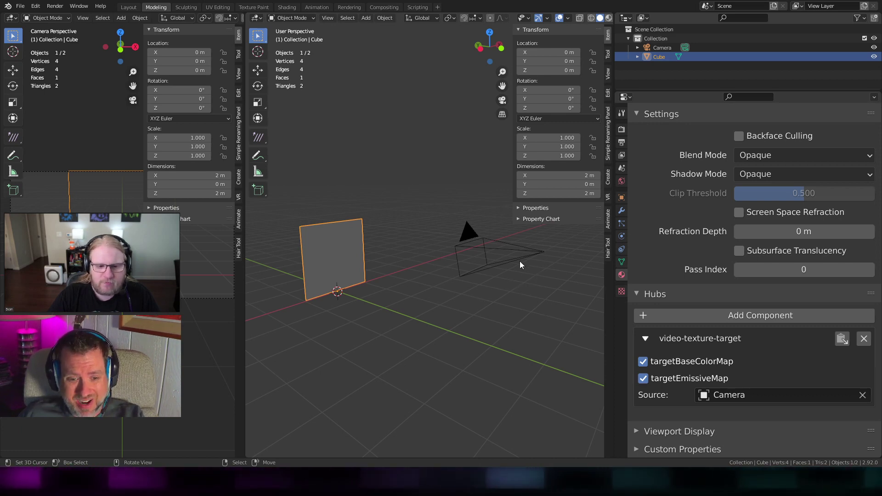
{"action": "right_click", "coordinate": [356, 250]}
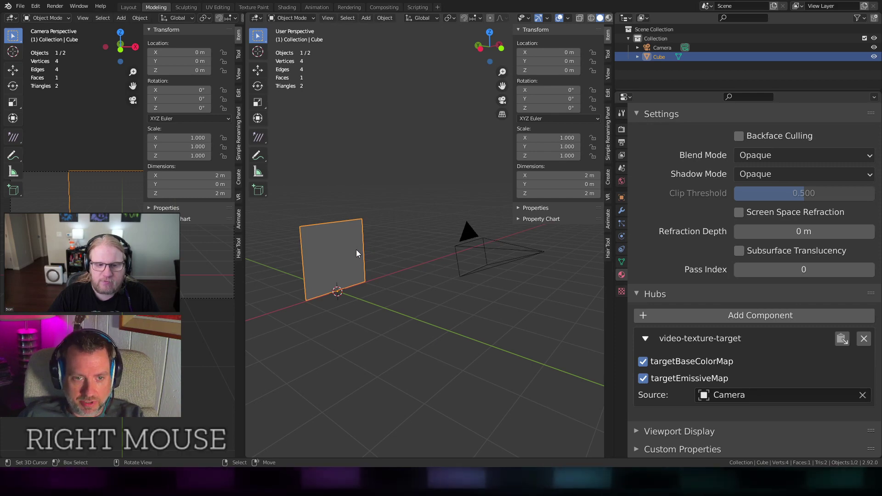
Switch to the Shading workspace and bring the plane's material nodes into view.
{"action": "left_click", "coordinate": [286, 8]}
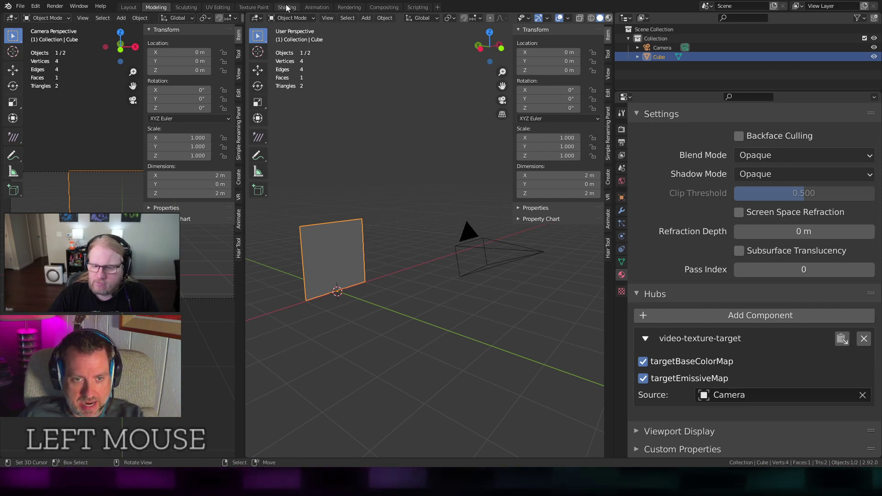
{"action": "scroll", "coordinate": [370, 351], "scroll_direction": "up", "scroll_amount": 2}
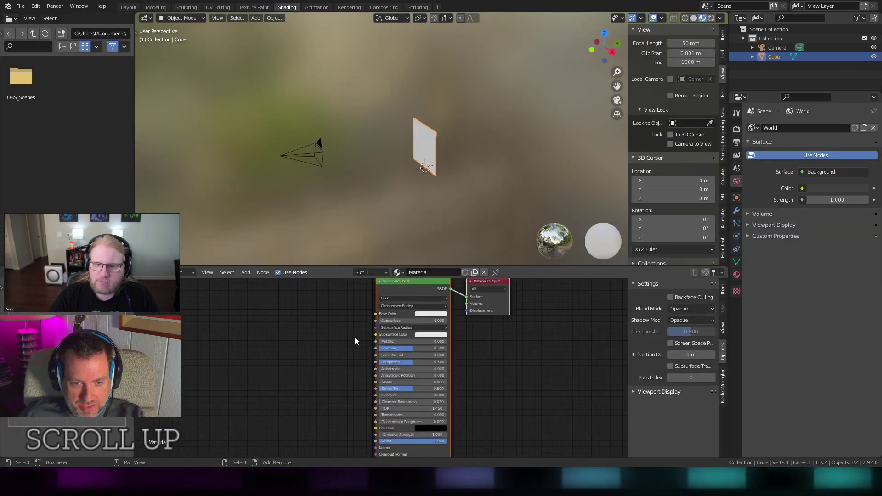
{"action": "middle_click_drag", "start_coordinate": [345, 336], "coordinate": [362, 379], "text": "shift"}
{"action": "scroll", "coordinate": [356, 364], "scroll_direction": "up", "scroll_amount": 4}
{"action": "scroll", "coordinate": [365, 363], "scroll_direction": "down", "scroll_amount": 3}
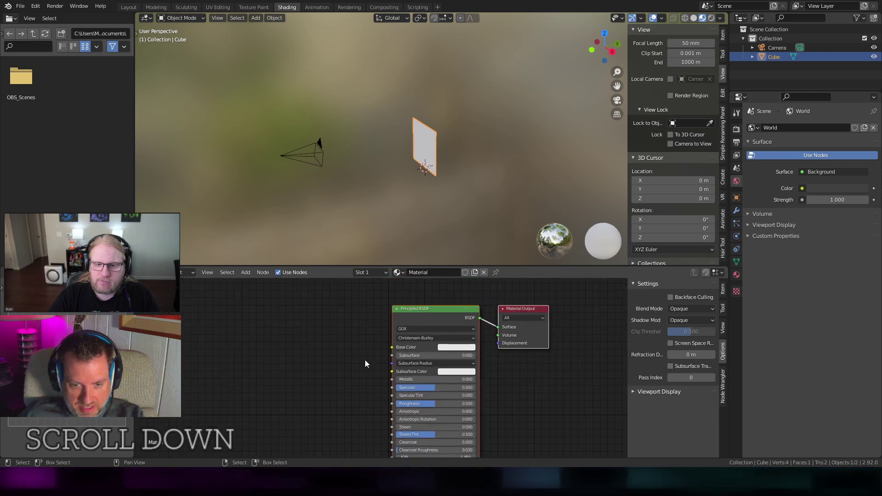
{"action": "scroll", "coordinate": [366, 360], "scroll_direction": "down", "scroll_amount": 1}
{"action": "scroll", "coordinate": [368, 360], "scroll_direction": "up", "scroll_amount": 2}
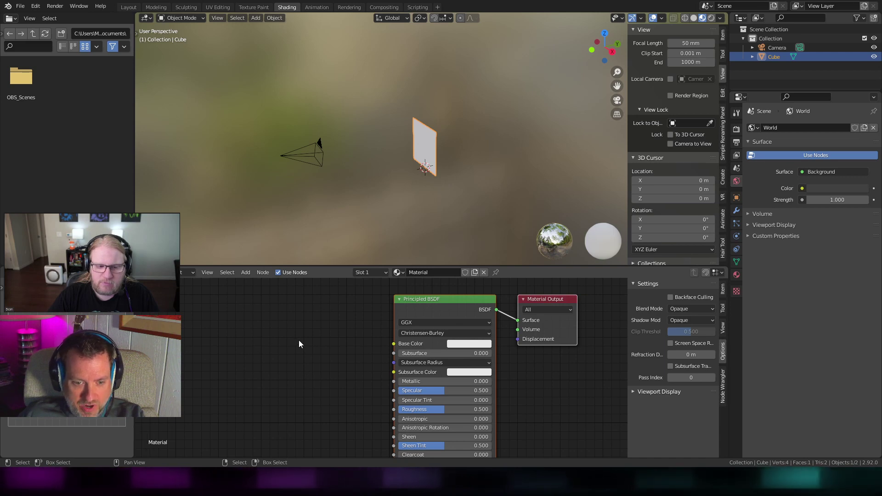
Add an Image Texture node and position it left of the Principled BSDF.
{"action": "key", "text": "shift+a"}
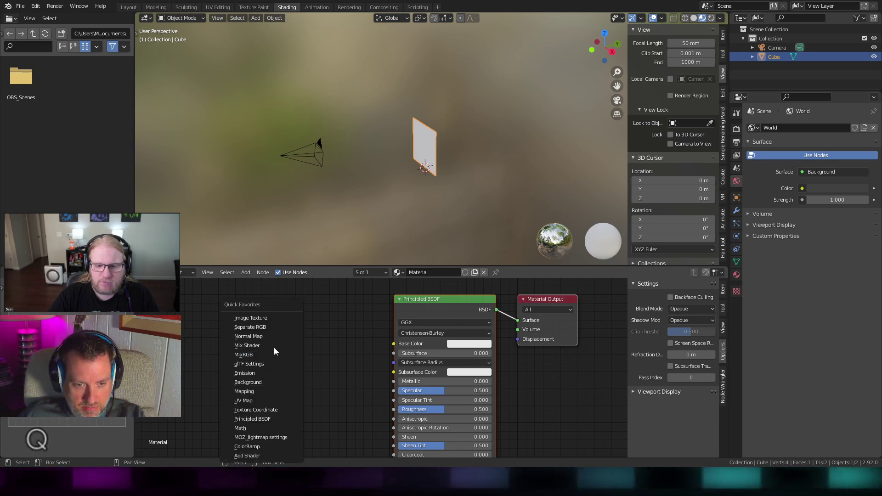
{"action": "left_click", "coordinate": [265, 315]}
{"action": "left_click", "coordinate": [214, 302]}
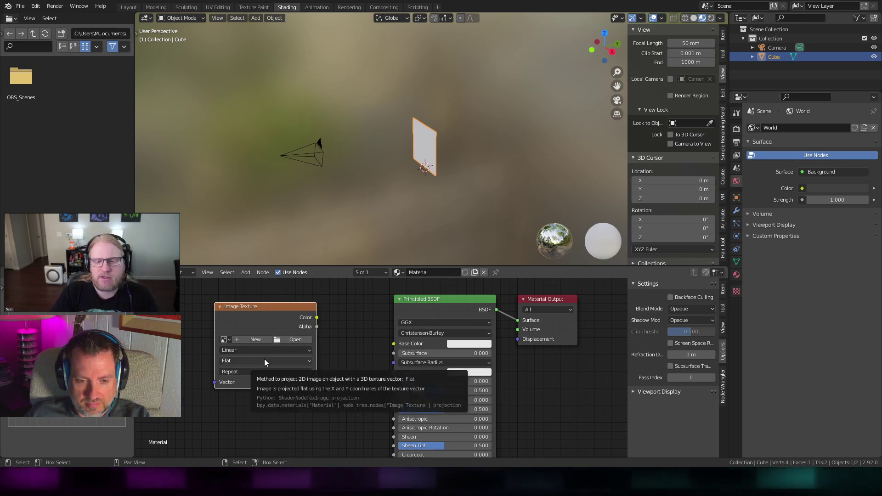
{"action": "mouse_move", "coordinate": [271, 303]}
{"action": "left_mouse_down"}
{"action": "mouse_move", "coordinate": [253, 305]}
{"action": "mouse_move", "coordinate": [270, 307]}
{"action": "left_mouse_up"}
{"action": "scroll", "coordinate": [270, 317], "scroll_direction": "down", "scroll_amount": 1}
{"action": "scroll", "coordinate": [271, 318], "scroll_direction": "up", "scroll_amount": 2}
{"action": "middle_click_drag", "start_coordinate": [309, 323], "coordinate": [339, 342], "text": "shift"}
{"action": "scroll", "coordinate": [340, 341], "scroll_direction": "up", "scroll_amount": 1}
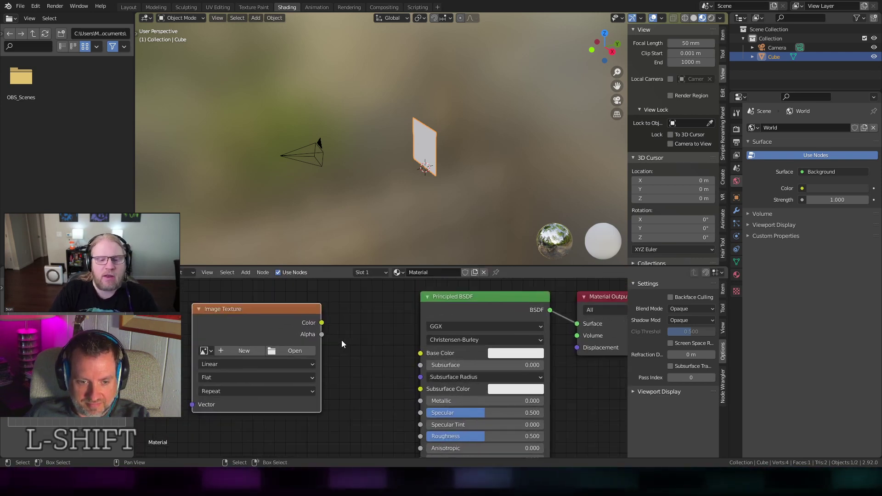
{"action": "scroll", "coordinate": [340, 340], "scroll_direction": "down", "scroll_amount": 1}
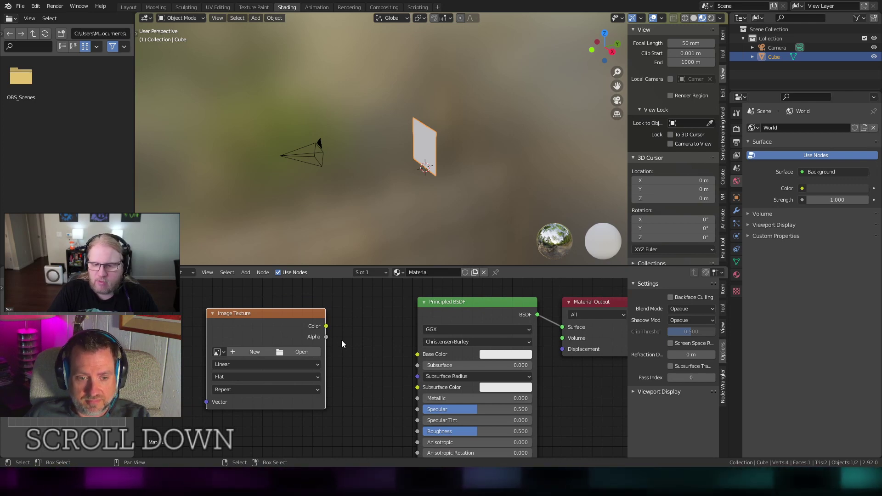
{"action": "left_click_drag", "start_coordinate": [276, 316], "coordinate": [270, 306]}
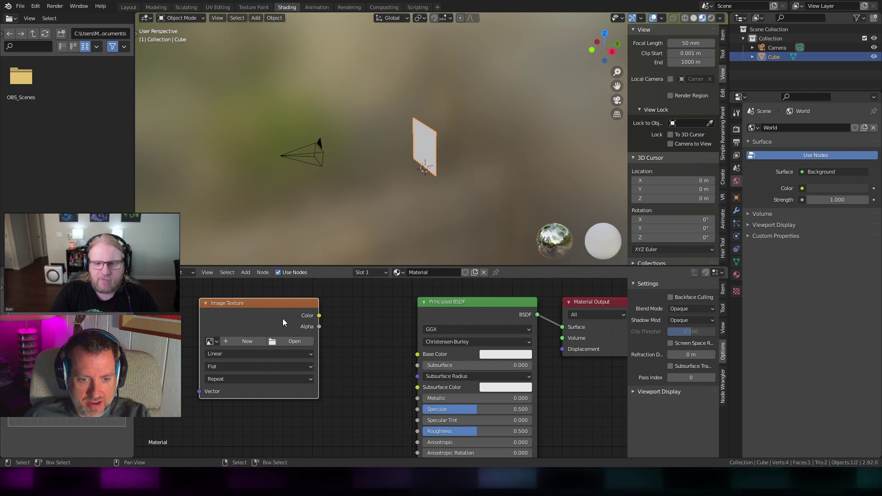
Create a new 32 × 32 px image named TempImage with alpha turned off.
{"action": "left_click", "coordinate": [247, 341]}
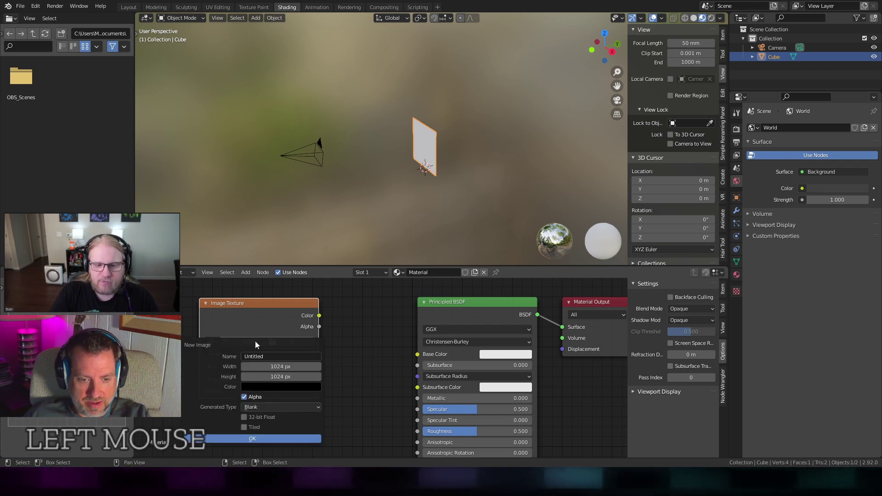
{"action": "type", "text": "Tem"}
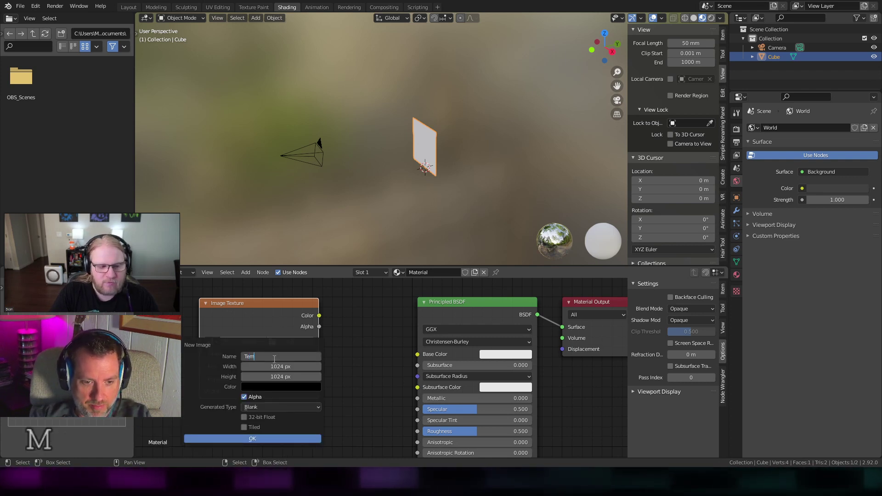
{"action": "type", "text": "plmage"}
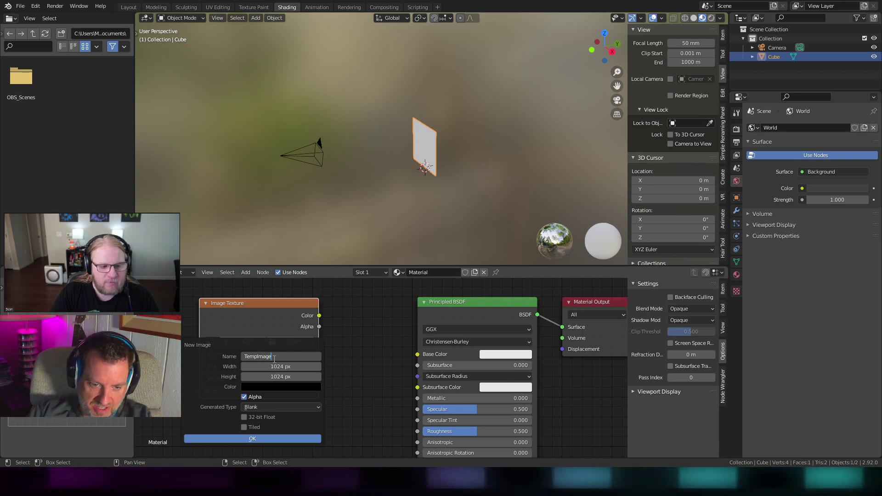
{"action": "left_click", "coordinate": [293, 366]}
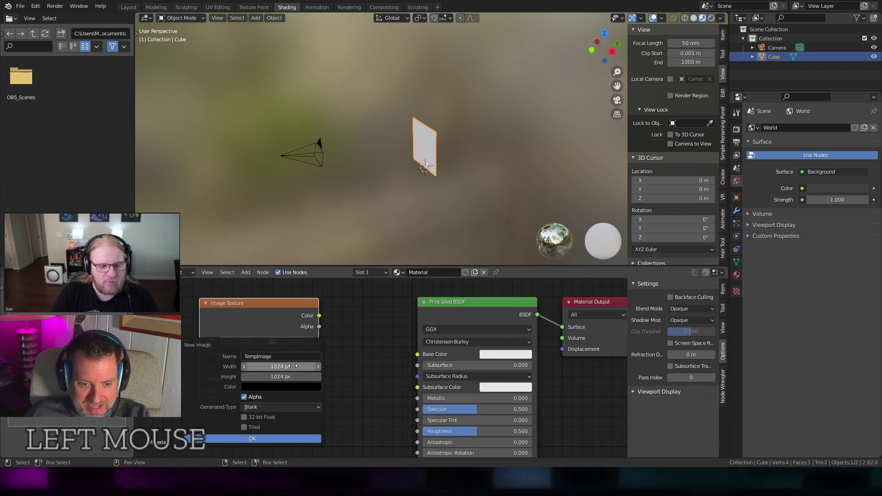
{"action": "type", "text": "32"}
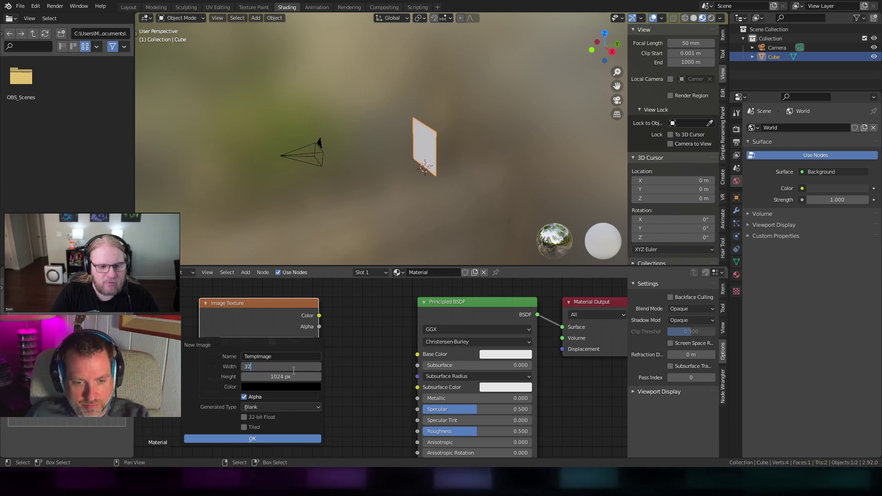
{"action": "left_click", "coordinate": [293, 376]}
{"action": "type", "text": "32"}
{"action": "key", "text": "Return"}
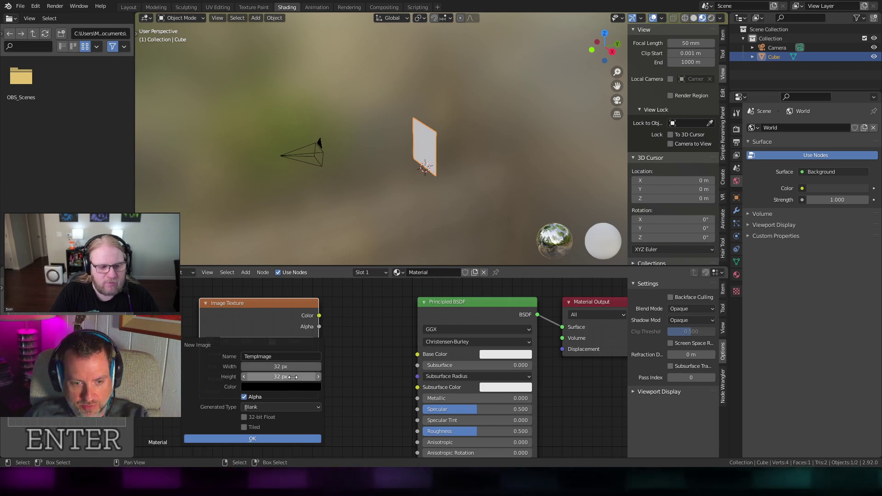
{"action": "left_click", "coordinate": [247, 395]}
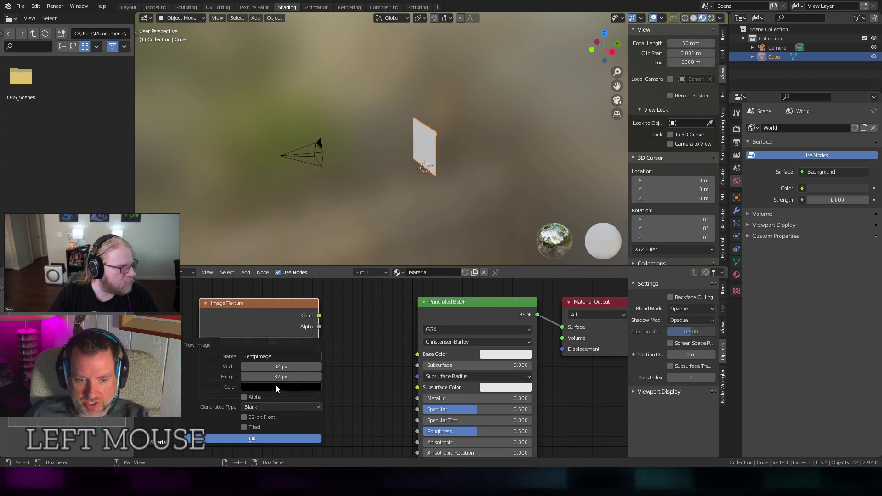
{"action": "left_click", "coordinate": [263, 439]}
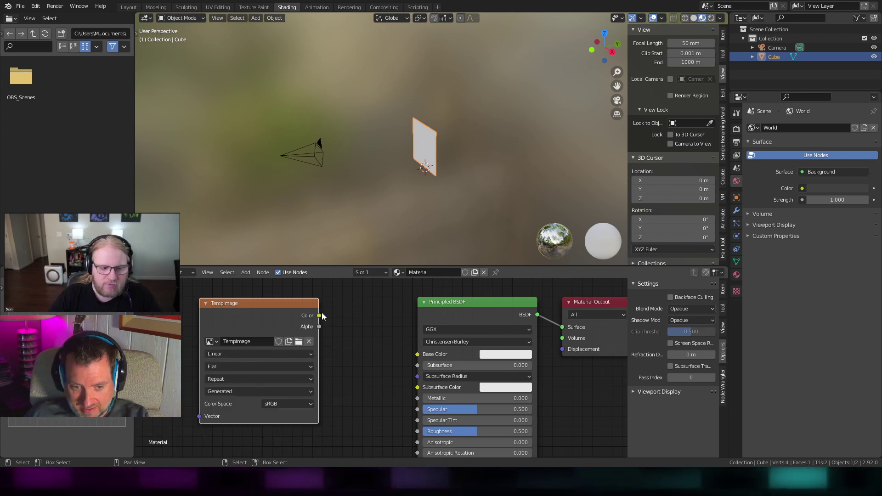
Link TempImage's Color to the Principled BSDF Base Color and move Material Output right.
{"action": "left_click_drag", "start_coordinate": [318, 315], "coordinate": [411, 393]}
{"action": "scroll", "coordinate": [406, 393], "scroll_direction": "down", "scroll_amount": 3}
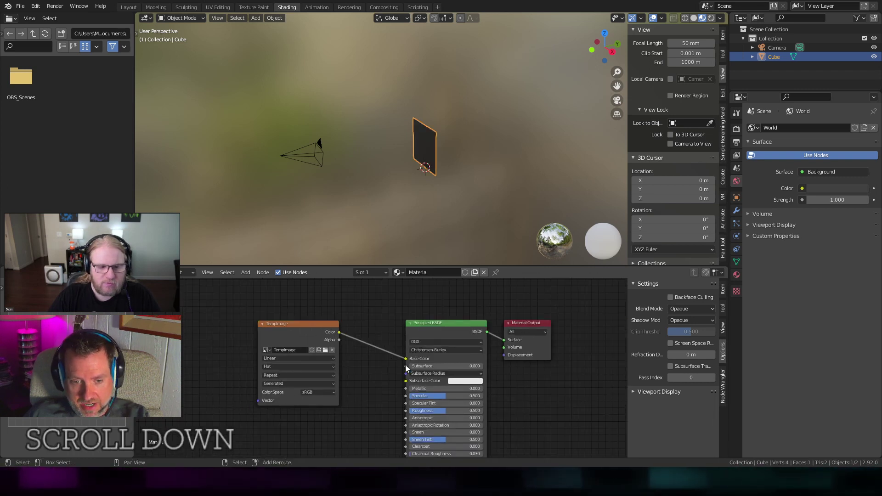
{"action": "middle_click_drag", "start_coordinate": [407, 390], "coordinate": [478, 354], "text": "shift"}
{"action": "left_click_drag", "start_coordinate": [470, 366], "coordinate": [519, 358]}
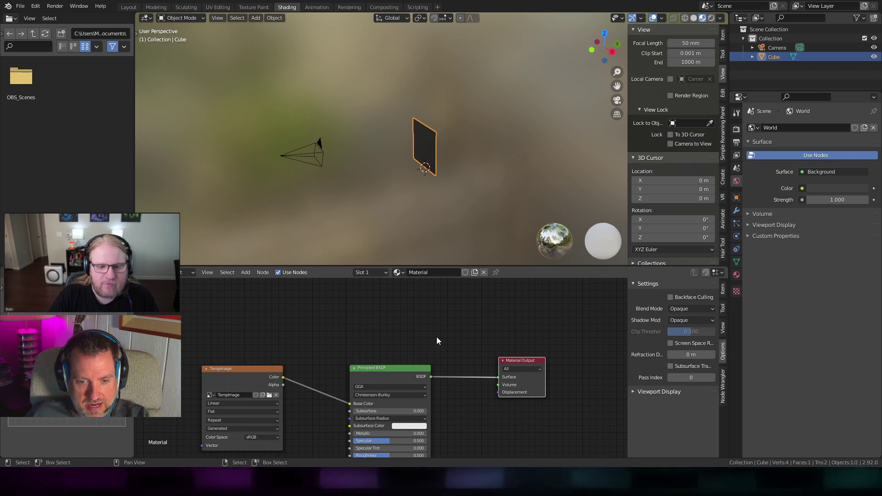
Insert an Add Shader node on the link between the BSDF and Material Output.
{"action": "key", "text": "q"}
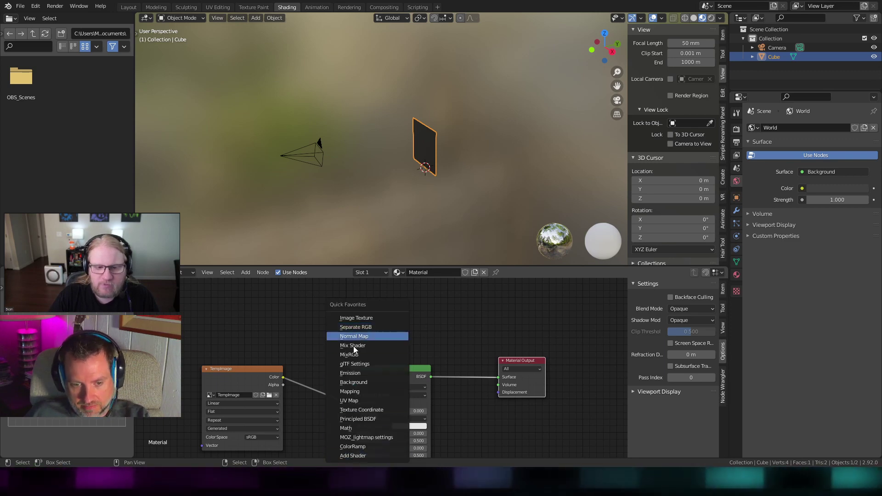
{"action": "left_click", "coordinate": [372, 455]}
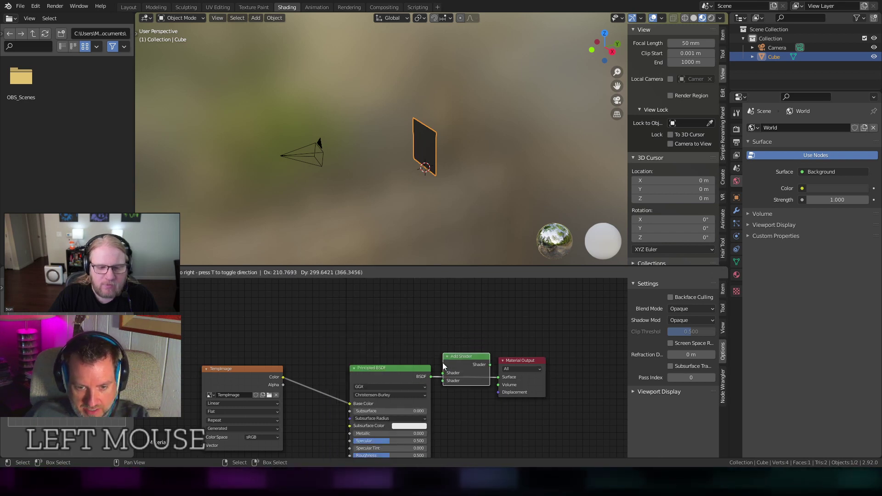
{"action": "left_click", "coordinate": [459, 419]}
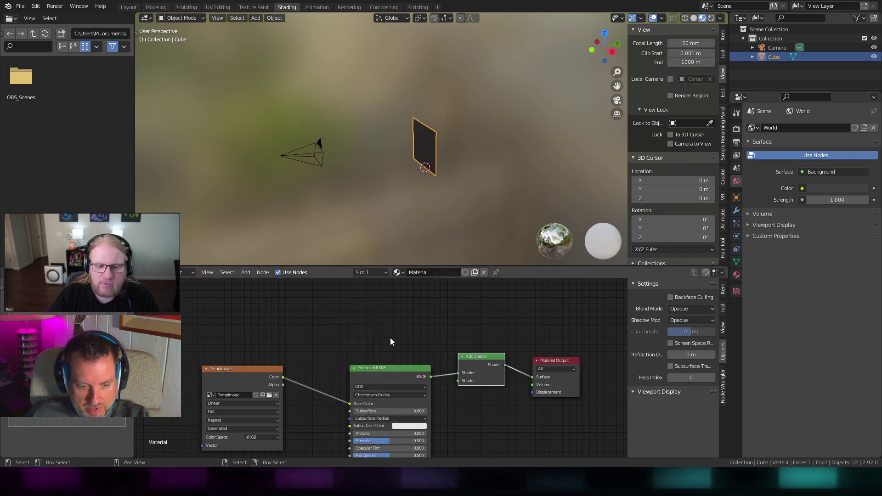
{"action": "key", "text": "q"}
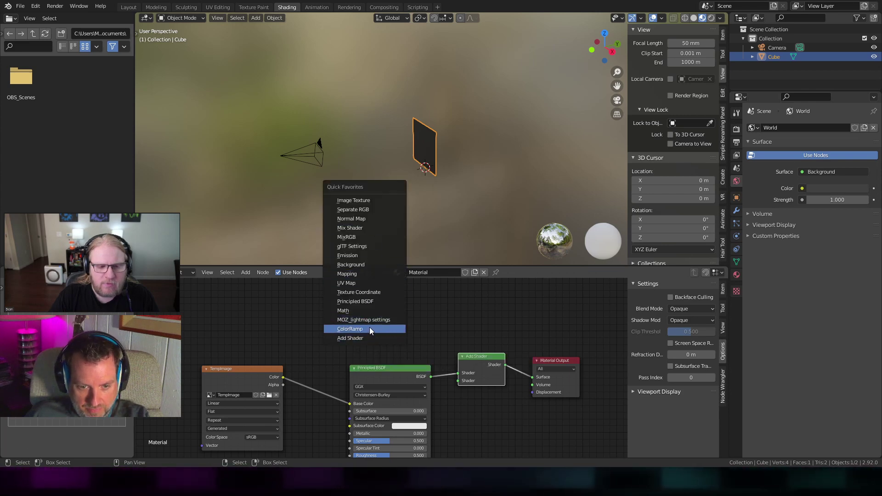
Add an Emission node fed by TempImage's colour into the Add Shader's second input.
{"action": "key", "text": "q"}
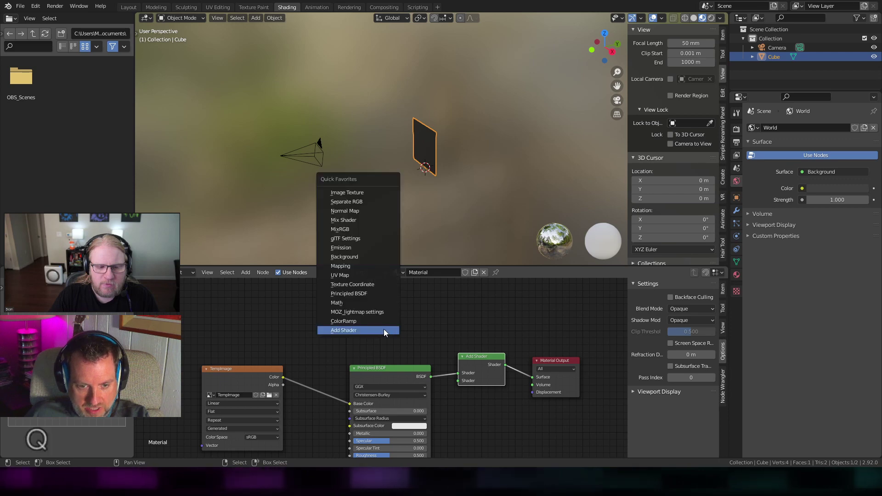
{"action": "left_click", "coordinate": [351, 247]}
{"action": "left_click", "coordinate": [405, 324]}
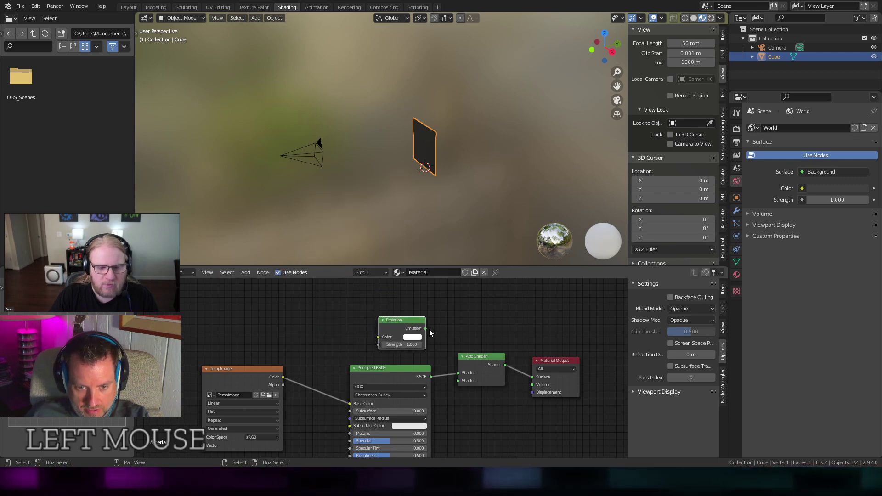
{"action": "left_click_drag", "start_coordinate": [425, 329], "coordinate": [458, 380]}
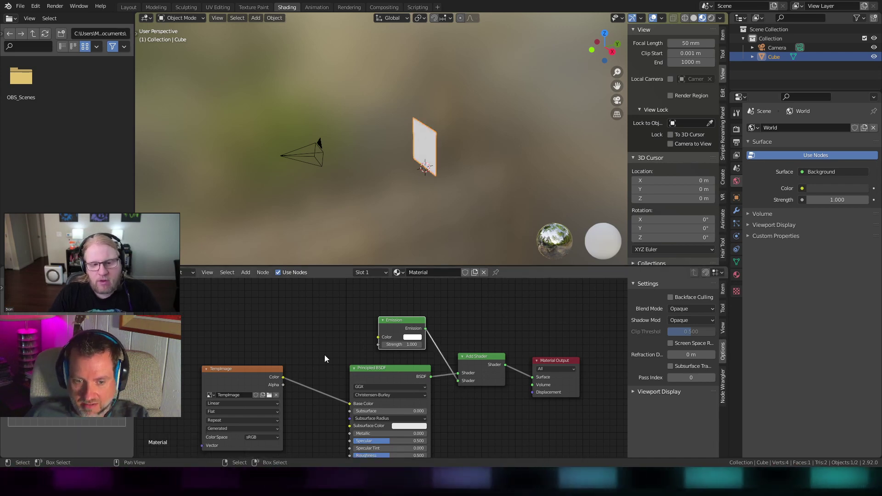
{"action": "left_click_drag", "start_coordinate": [283, 376], "coordinate": [310, 363]}
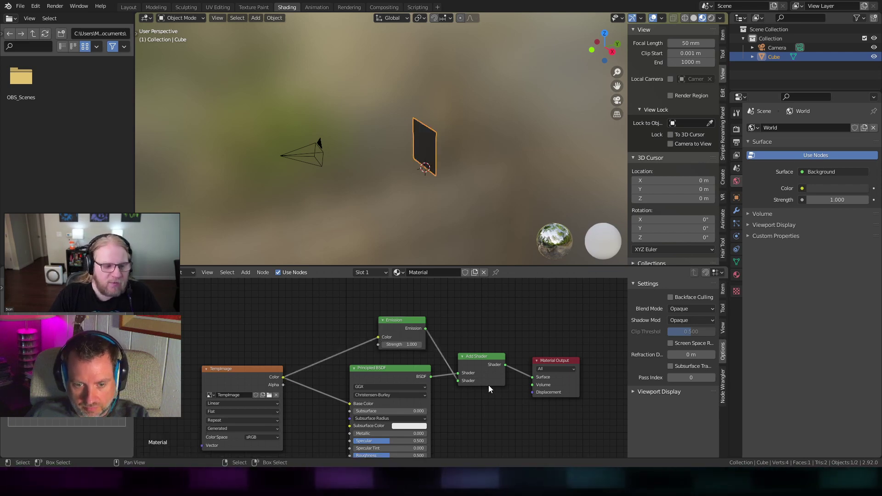
{"action": "scroll", "coordinate": [489, 385], "scroll_direction": "down", "scroll_amount": 2}
{"action": "middle_click_drag", "start_coordinate": [485, 395], "coordinate": [470, 374], "text": "shift"}
{"action": "scroll", "coordinate": [480, 358], "scroll_direction": "up", "scroll_amount": 1}
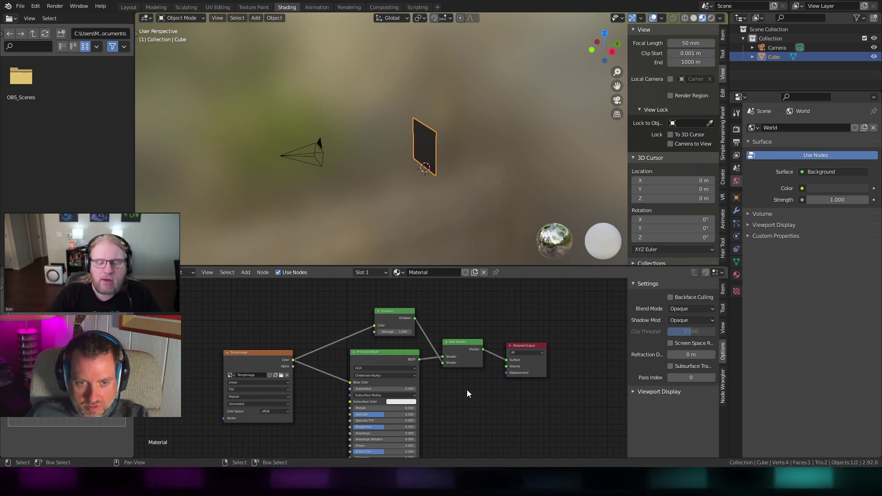
Inspect the camera's Hubs components, then the Cube plane's material settings.
{"action": "right_click", "coordinate": [323, 153]}
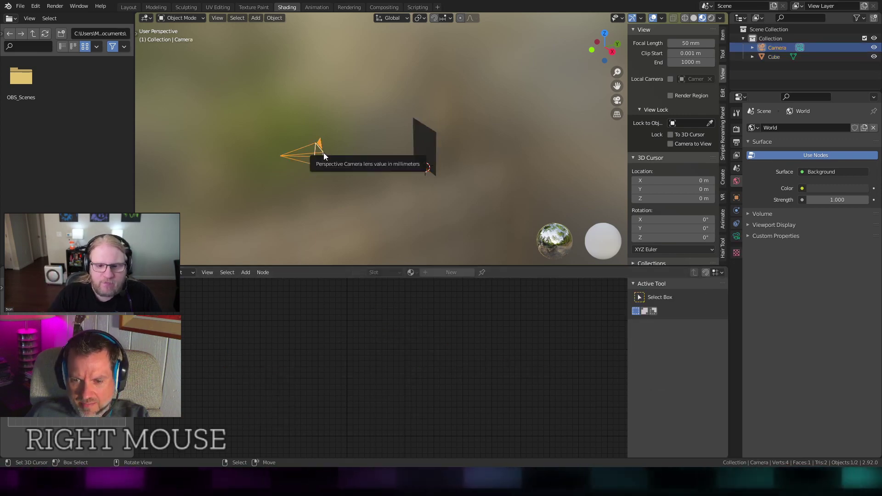
{"action": "left_click", "coordinate": [736, 197]}
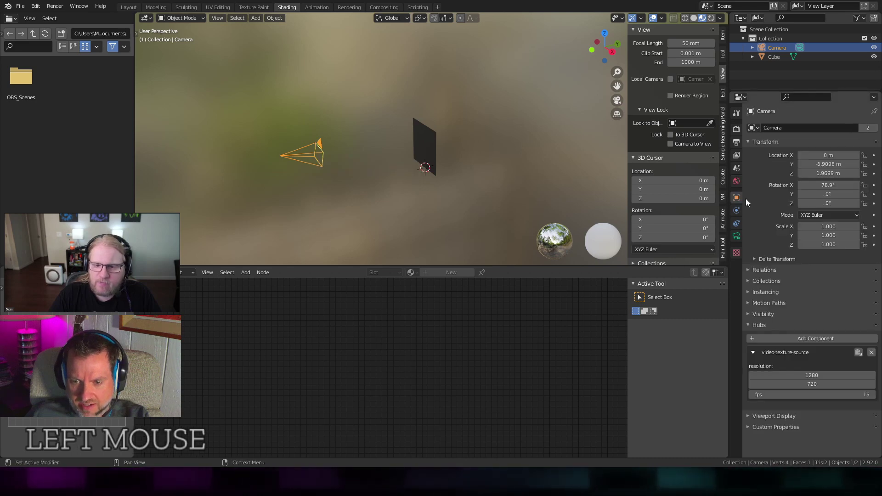
{"action": "right_click", "coordinate": [434, 137]}
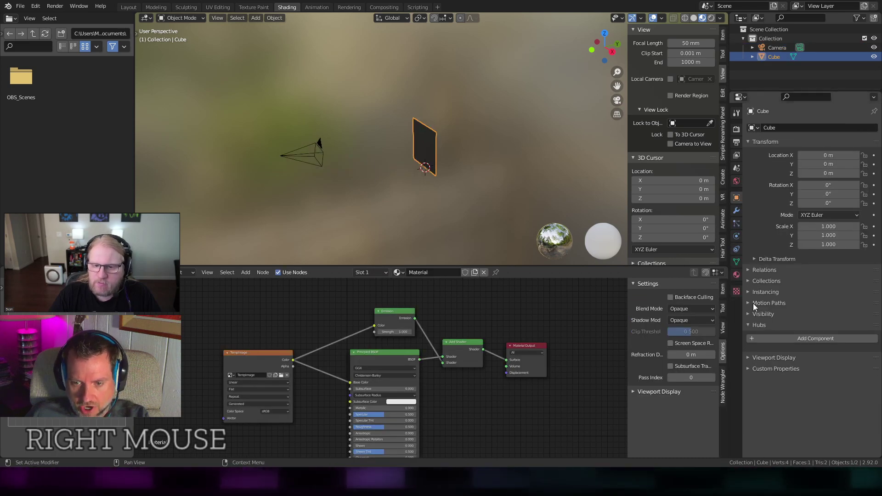
{"action": "left_click", "coordinate": [736, 275]}
{"action": "scroll", "coordinate": [769, 404], "scroll_direction": "down", "scroll_amount": 6}
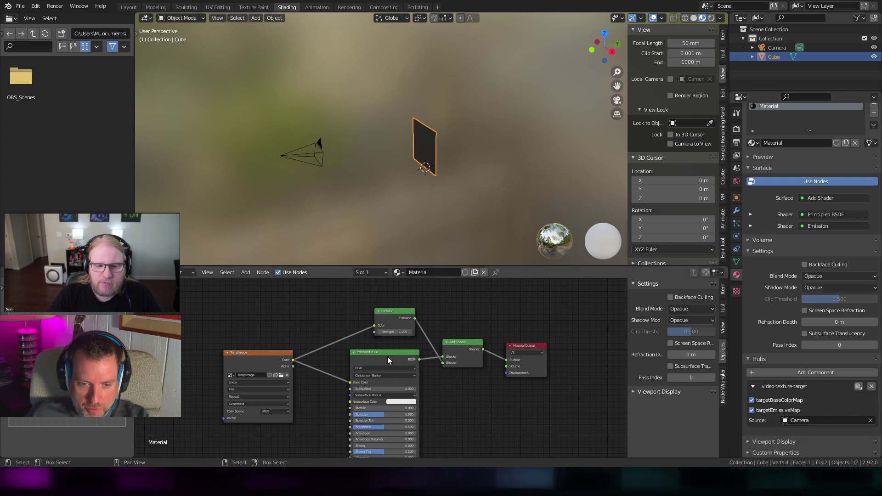
Try moving the Add Shader, BSDF and Emission nodes together, cancelling both moves.
{"action": "key", "text": "g"}
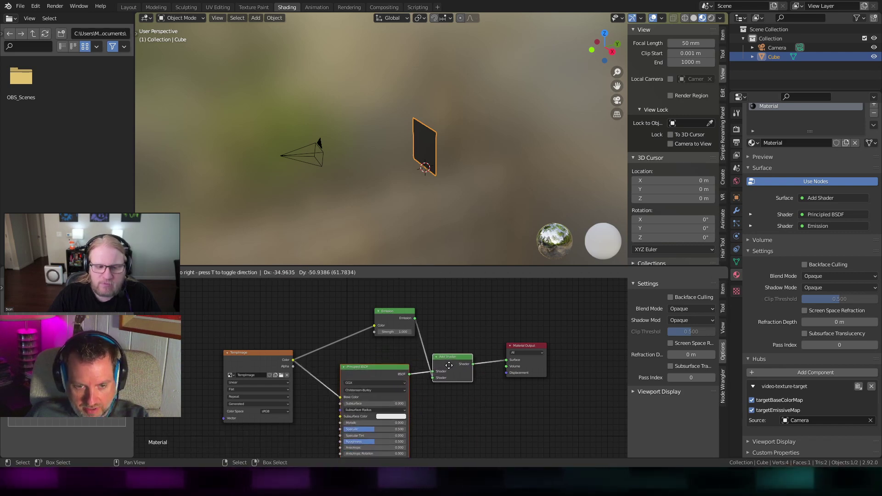
{"action": "right_click", "coordinate": [466, 417]}
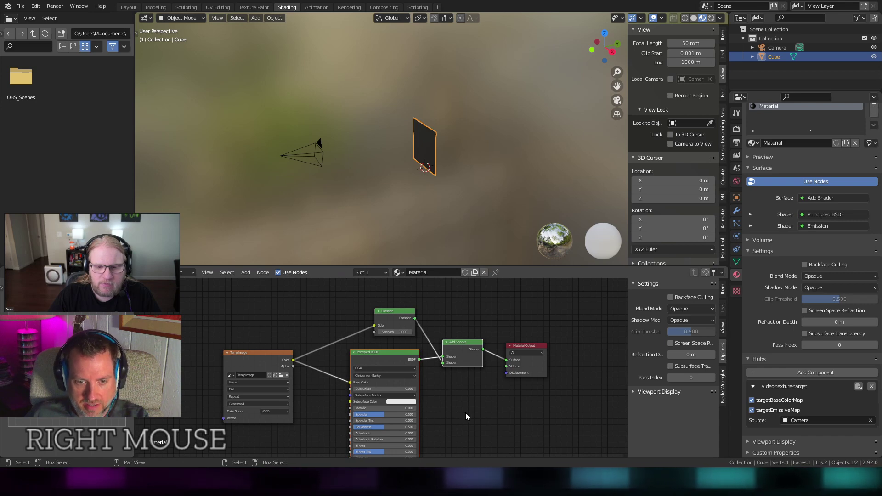
{"action": "right_click", "coordinate": [403, 315], "text": "shift"}
{"action": "key", "text": "g"}
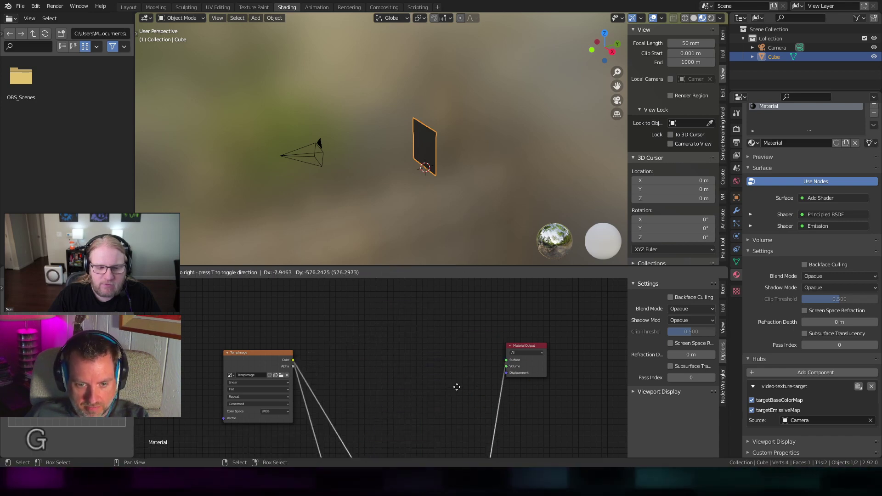
{"action": "right_click", "coordinate": [447, 420]}
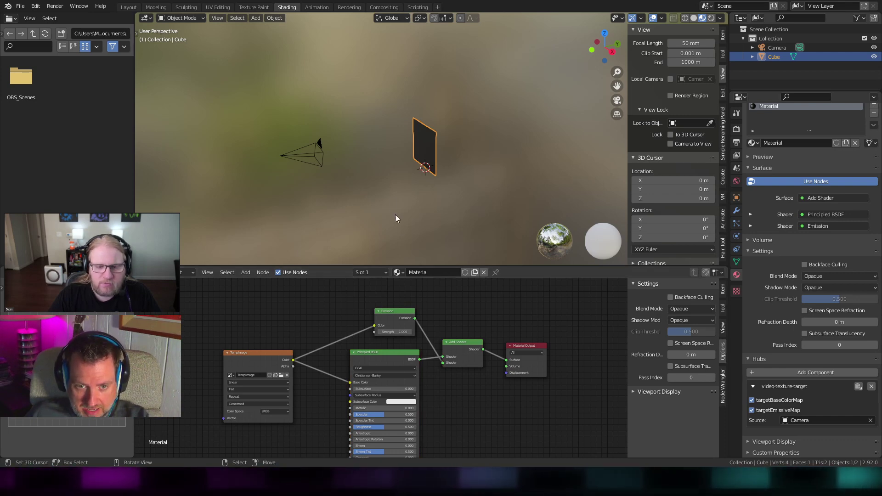
{"action": "middle_click_drag", "start_coordinate": [391, 205], "coordinate": [452, 164]}
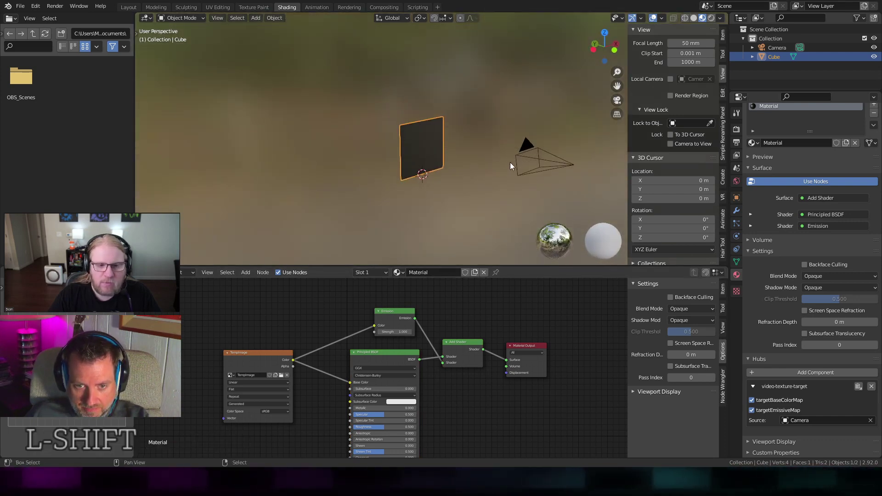
{"action": "middle_click_drag", "start_coordinate": [509, 162], "coordinate": [446, 156], "text": "shift"}
{"action": "scroll", "coordinate": [446, 158], "scroll_direction": "up", "scroll_amount": 3}
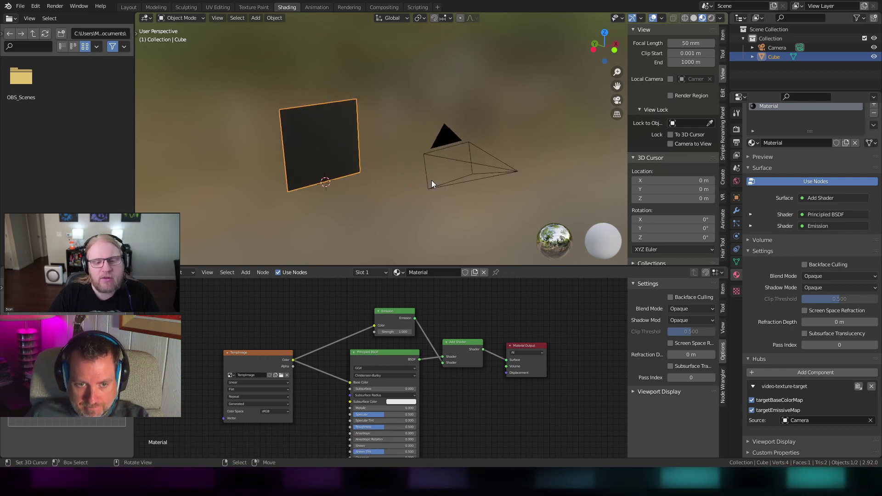
{"action": "middle_click_drag", "start_coordinate": [415, 191], "coordinate": [388, 189]}
Switch to the Modeling workspace, viewing the plane.
{"action": "left_click", "coordinate": [157, 7]}
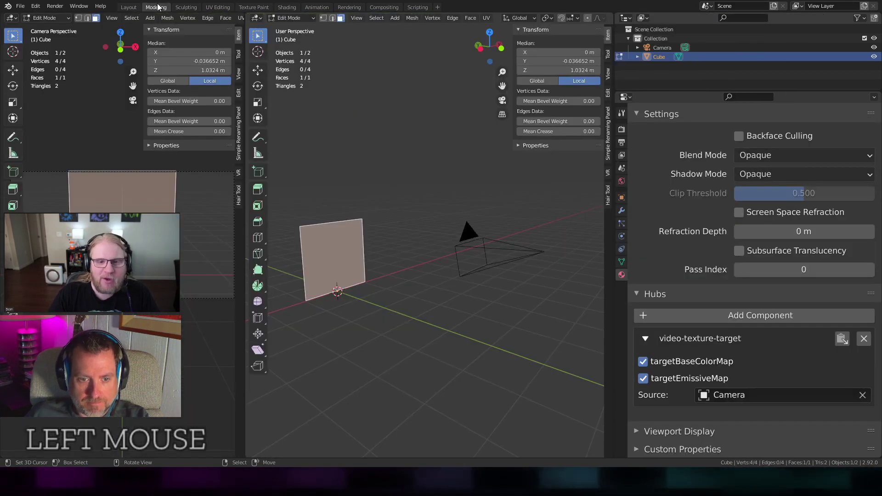
{"action": "middle_click_drag", "start_coordinate": [459, 285], "coordinate": [422, 281]}
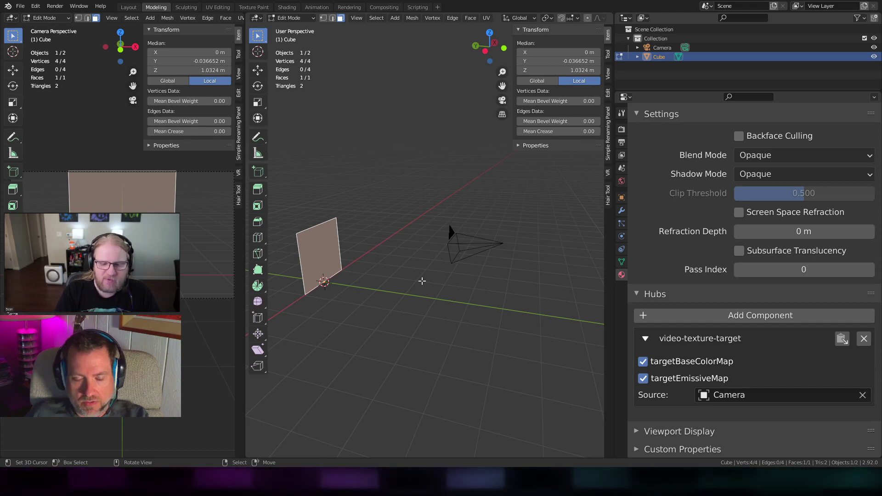
{"action": "middle_click_drag", "start_coordinate": [417, 280], "coordinate": [417, 297]}
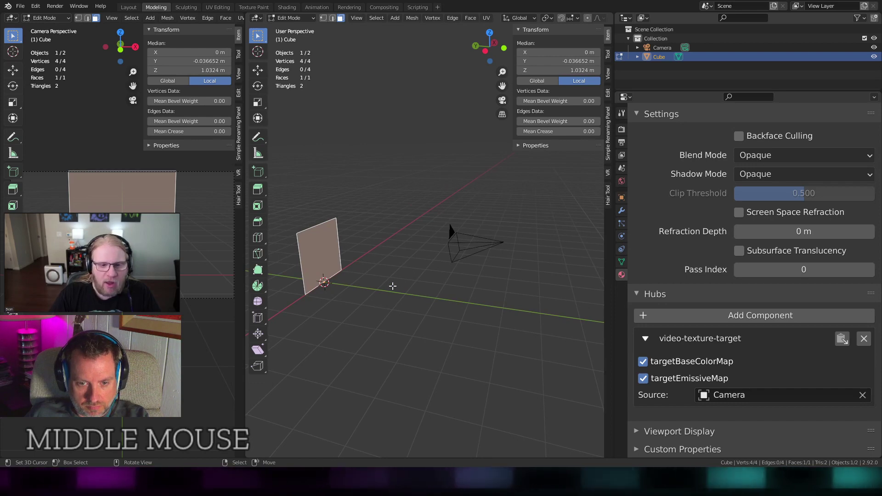
Deselect the plane's face and return it to Object Mode.
{"action": "right_click", "coordinate": [490, 248]}
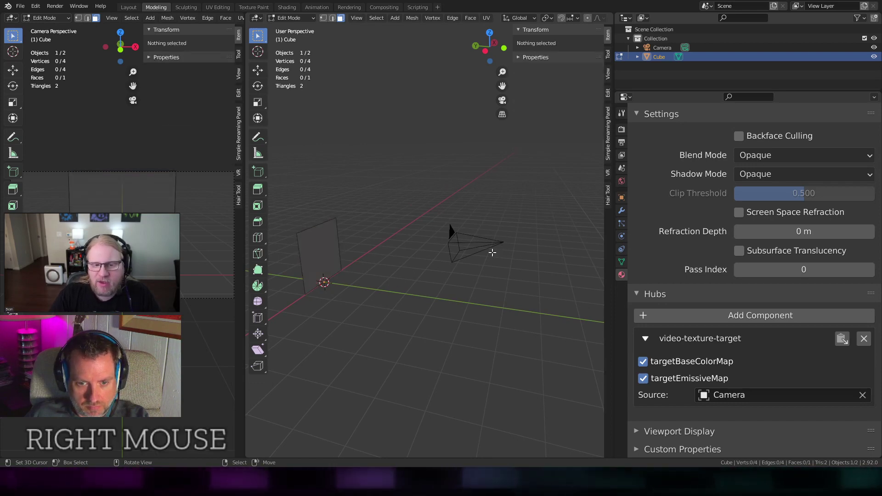
{"action": "right_click", "coordinate": [500, 243]}
{"action": "left_click", "coordinate": [483, 248]}
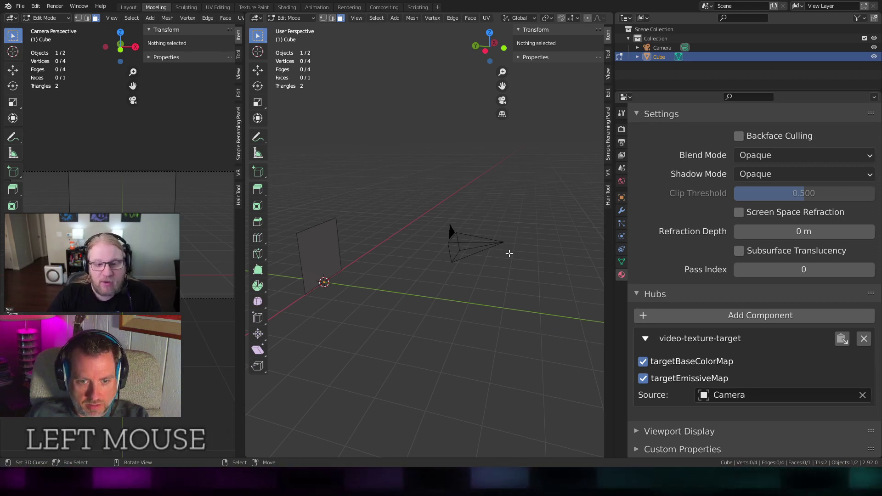
{"action": "mouse_move", "coordinate": [482, 240]}
{"action": "middle_mouse_down"}
{"action": "mouse_move", "coordinate": [504, 234]}
{"action": "mouse_move", "coordinate": [480, 224]}
{"action": "middle_mouse_up"}
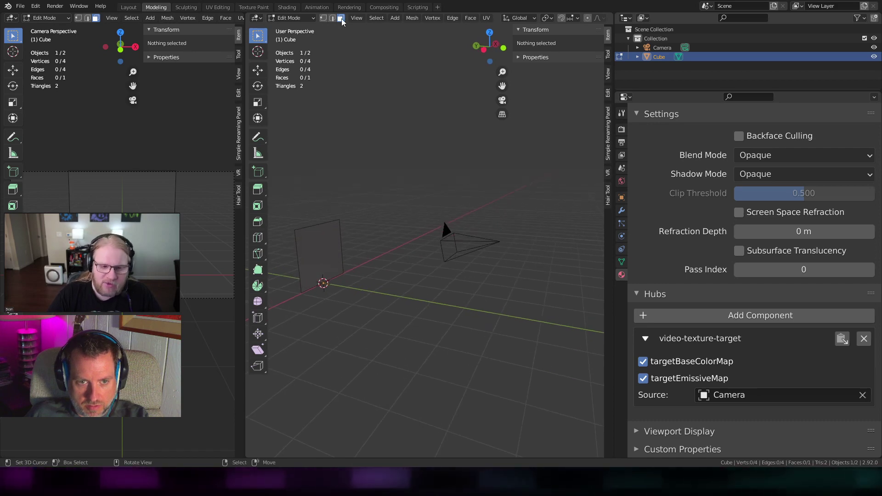
{"action": "left_click", "coordinate": [290, 18]}
{"action": "left_click", "coordinate": [285, 28]}
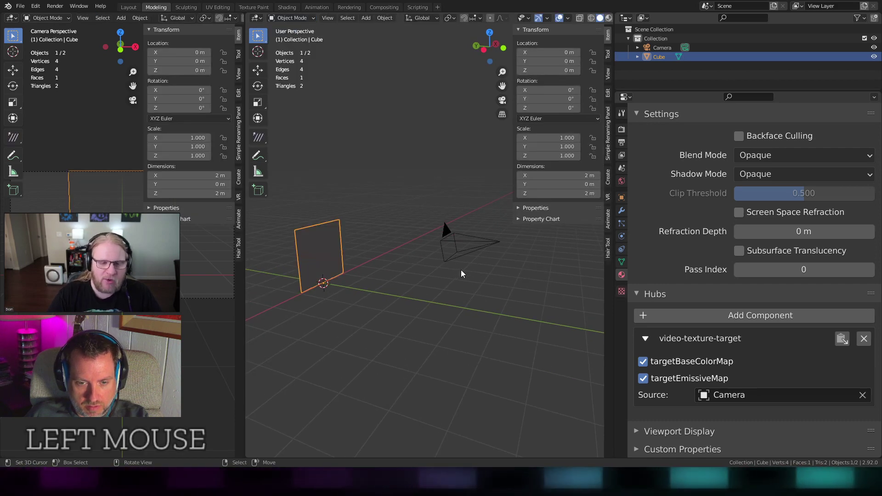
{"action": "middle_click_drag", "start_coordinate": [459, 274], "coordinate": [466, 318], "text": "shift"}
Select the camera and snap the 3D cursor to its location for adding a mesh.
{"action": "right_click", "coordinate": [503, 289]}
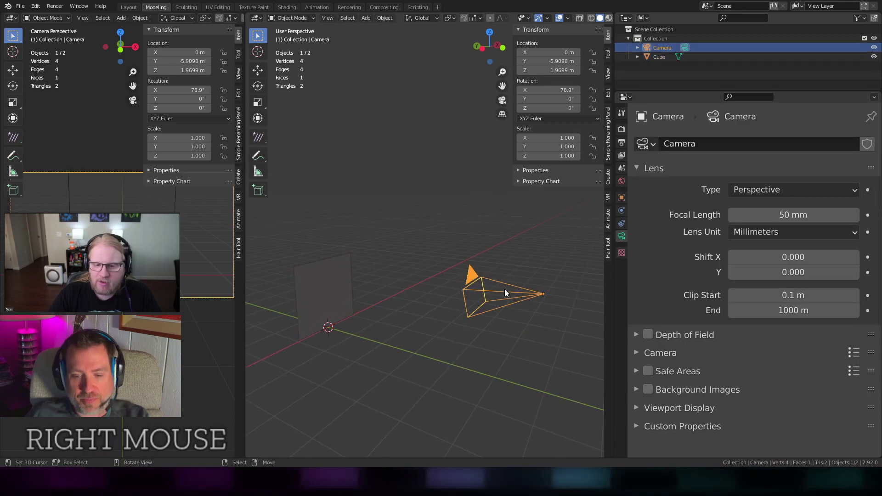
{"action": "middle_click_drag", "start_coordinate": [504, 321], "coordinate": [471, 339]}
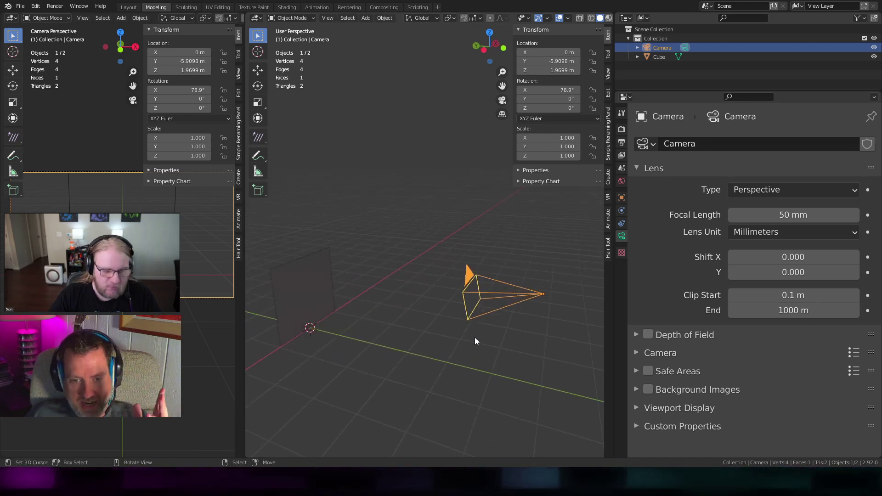
{"action": "middle_click_drag", "start_coordinate": [492, 332], "coordinate": [488, 325]}
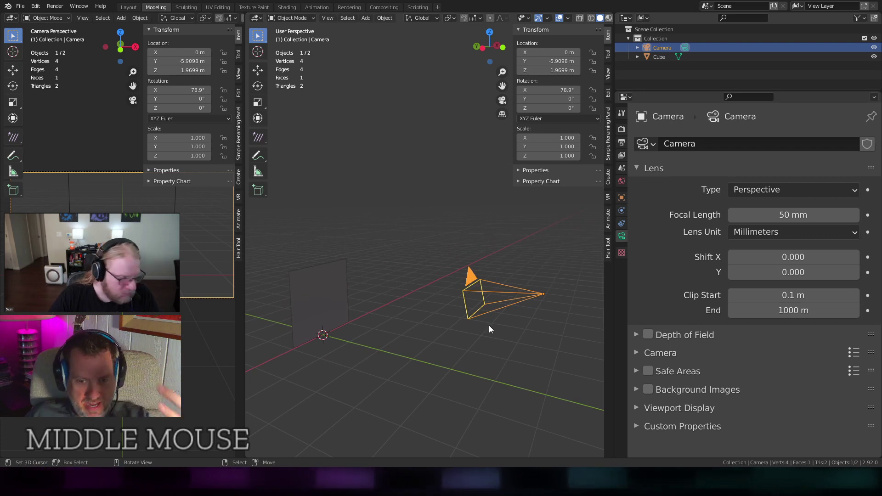
{"action": "key", "text": "shift+s"}
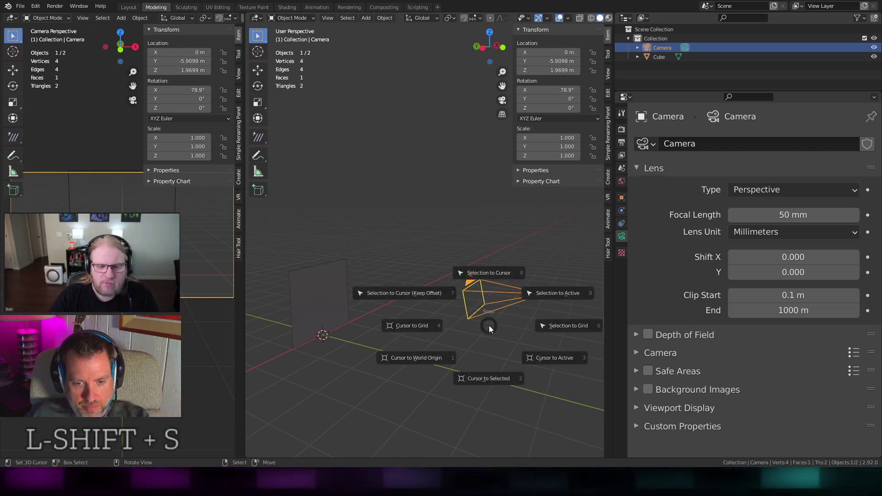
{"action": "key", "text": "2"}
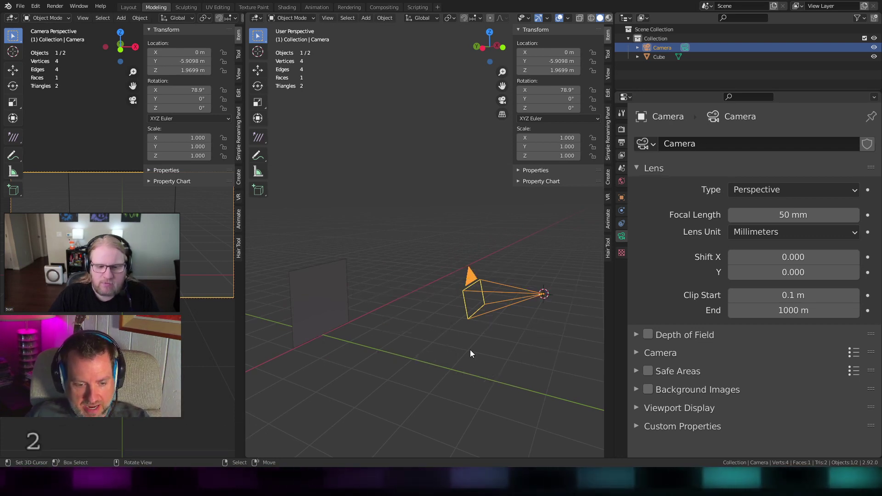
{"action": "key", "text": "shift+a"}
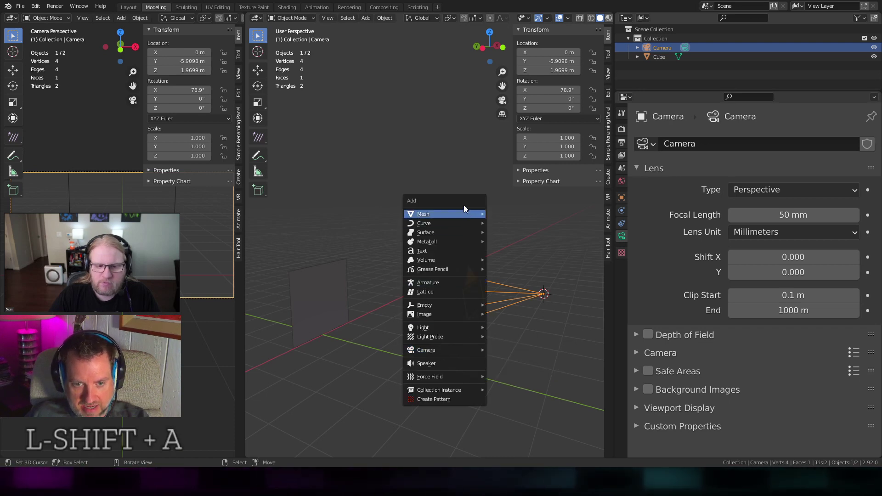
{"action": "mouse_move", "coordinate": [462, 211]}
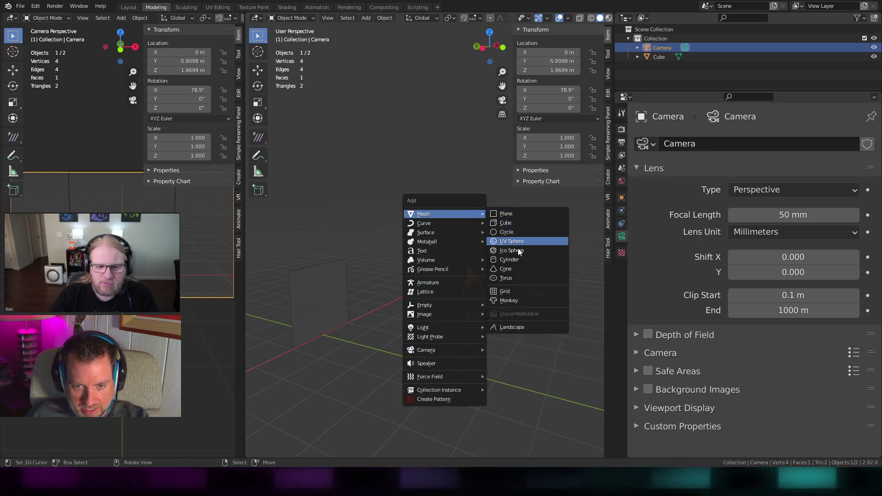
Add a cone at the camera, rotate it 80.6° about X and shrink it to about 0.217.
{"action": "left_click", "coordinate": [517, 268]}
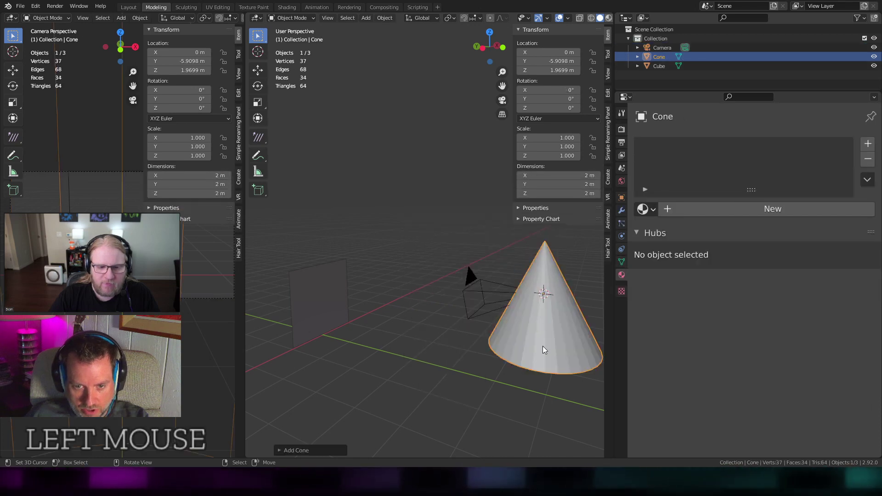
{"action": "key", "text": "r"}
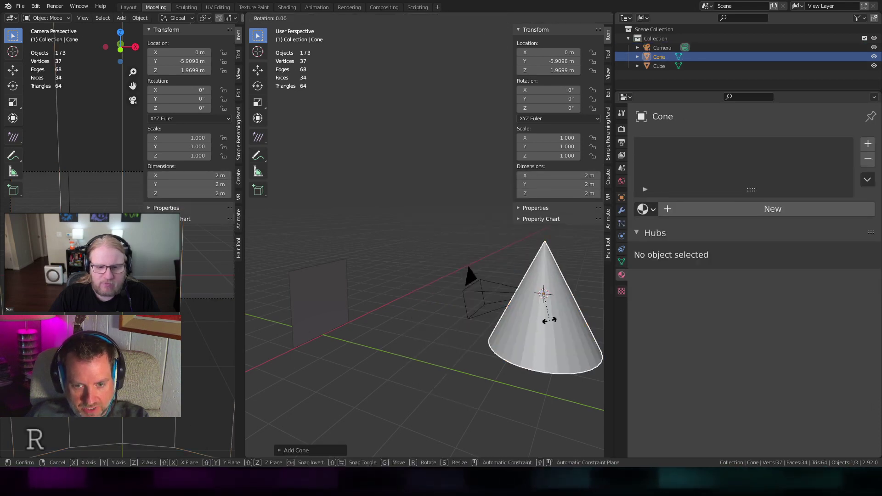
{"action": "key", "text": "x"}
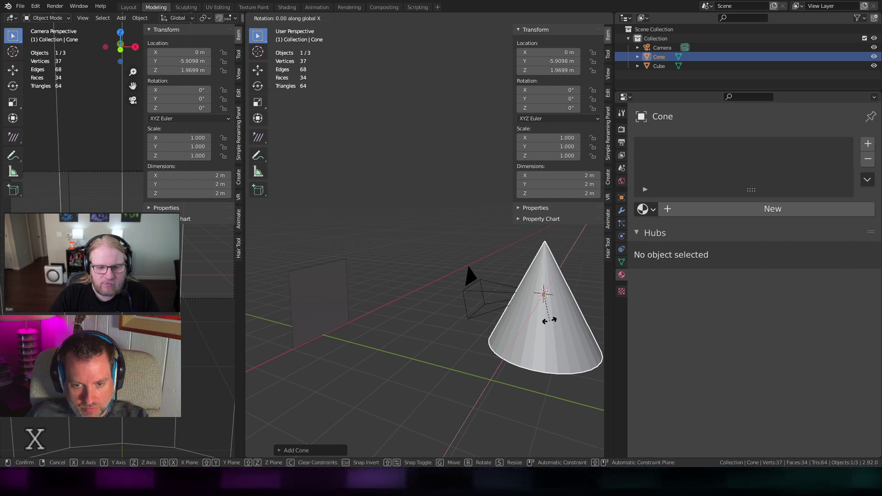
{"action": "left_click", "coordinate": [528, 302]}
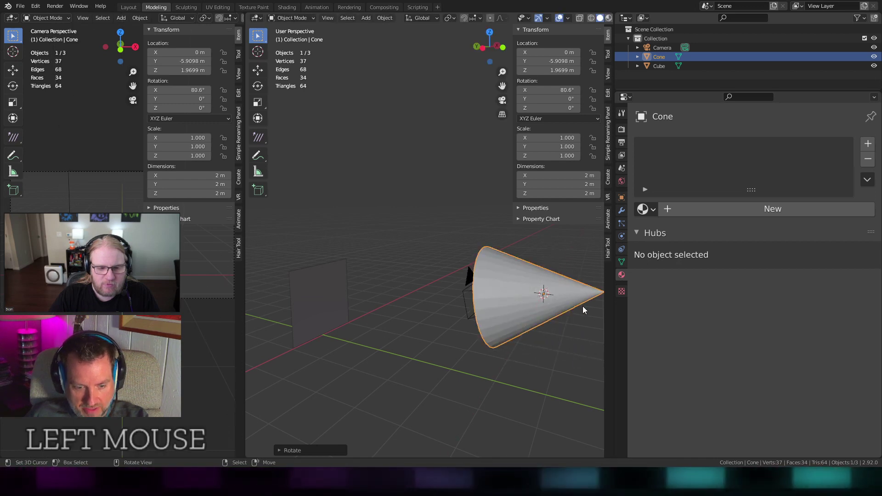
{"action": "key", "text": "s"}
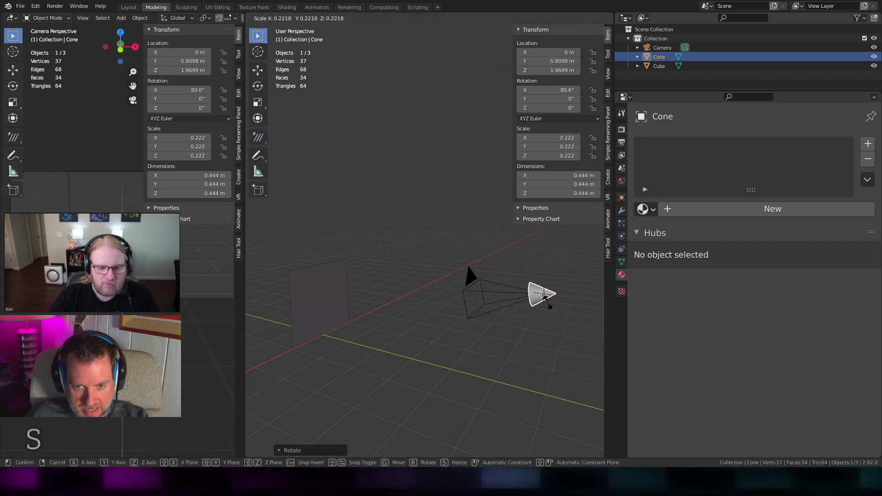
{"action": "left_click", "coordinate": [556, 350]}
Frame the cone and camera, and set the transform orientation to Local.
{"action": "middle_click_drag", "start_coordinate": [556, 350], "coordinate": [452, 325], "text": "shift"}
{"action": "scroll", "coordinate": [427, 286], "scroll_direction": "up", "scroll_amount": 2}
{"action": "scroll", "coordinate": [400, 290], "scroll_direction": "down", "scroll_amount": 3}
{"action": "scroll", "coordinate": [454, 321], "scroll_direction": "up", "scroll_amount": 1}
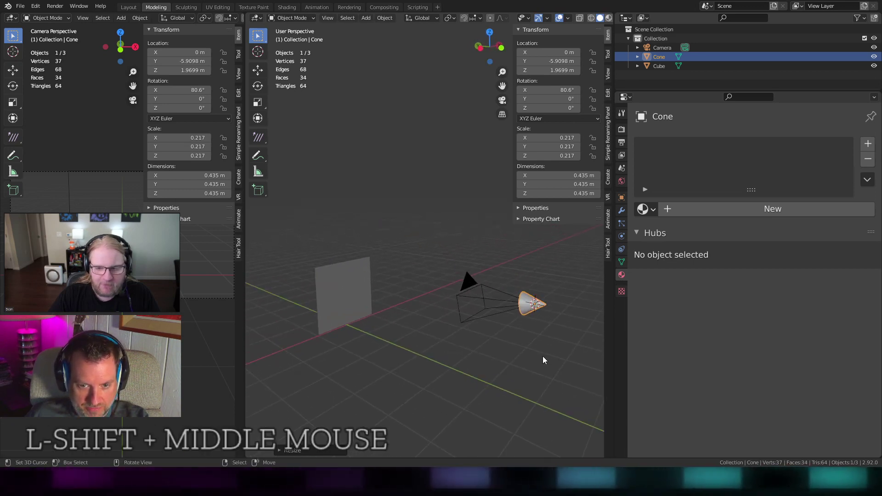
{"action": "scroll", "coordinate": [538, 348], "scroll_direction": "up", "scroll_amount": 1}
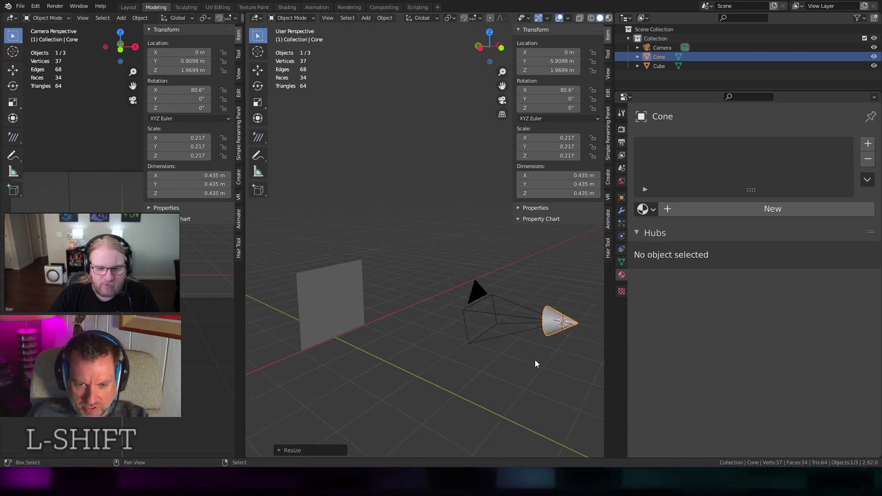
{"action": "middle_click_drag", "start_coordinate": [535, 364], "coordinate": [498, 334], "text": "shift"}
{"action": "scroll", "coordinate": [509, 335], "scroll_direction": "up", "scroll_amount": 1}
{"action": "scroll", "coordinate": [508, 337], "scroll_direction": "down", "scroll_amount": 2}
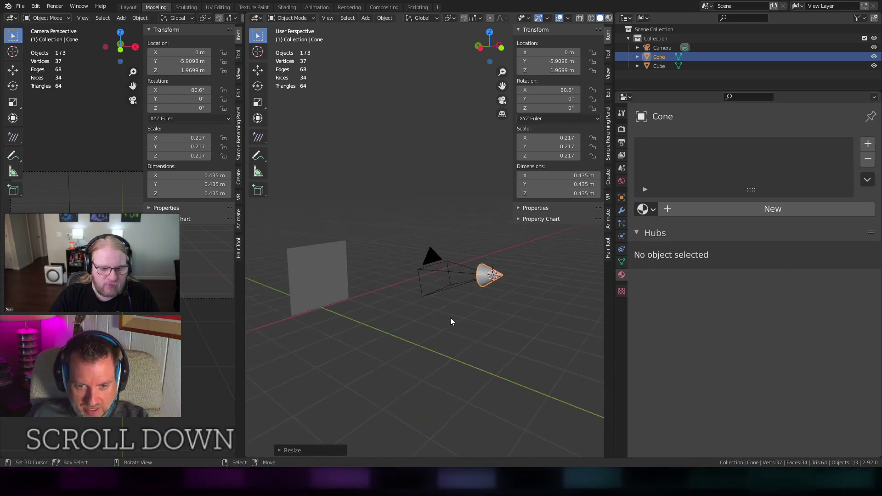
{"action": "middle_click_drag", "start_coordinate": [447, 318], "coordinate": [478, 309]}
{"action": "scroll", "coordinate": [509, 317], "scroll_direction": "up", "scroll_amount": 1}
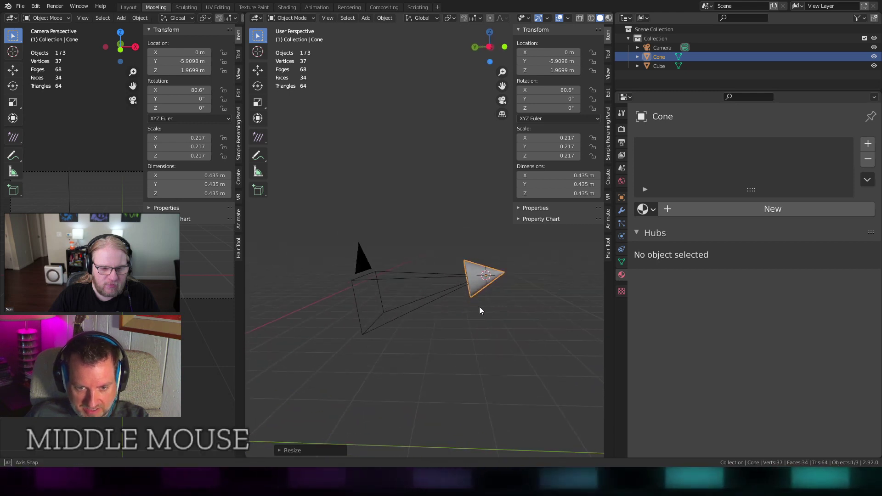
{"action": "left_click", "coordinate": [428, 18]}
{"action": "left_click", "coordinate": [409, 58]}
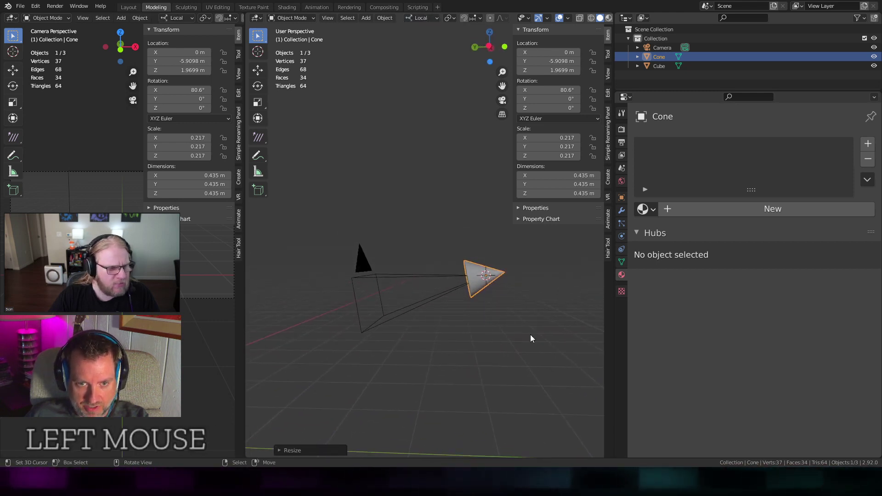
Nudge the cone along its local Z axis to Y −6.2355 m, Z 2.0237 m.
{"action": "key", "text": "w"}
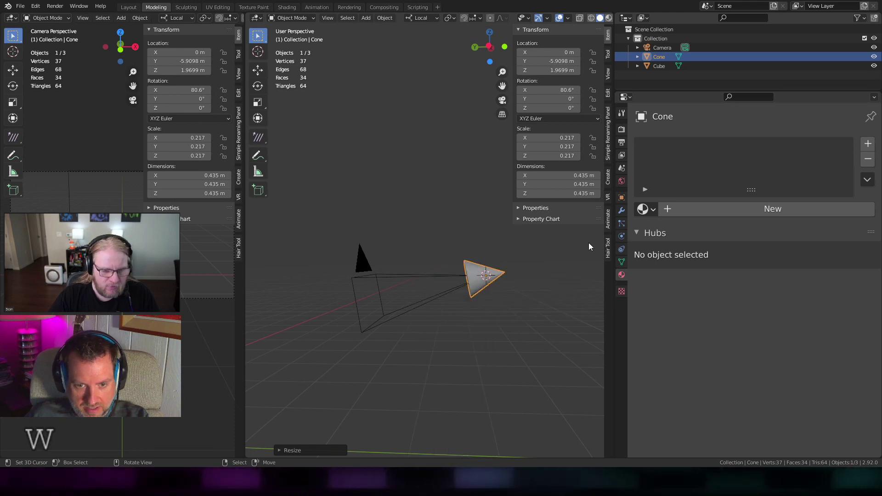
{"action": "key", "text": "w"}
{"action": "right_click", "coordinate": [478, 303]}
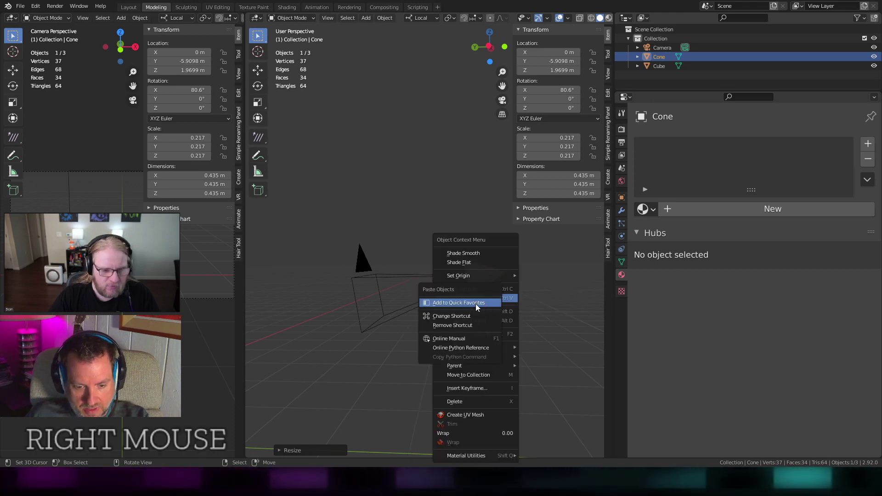
{"action": "key", "text": "g"}
{"action": "key", "text": "x"}
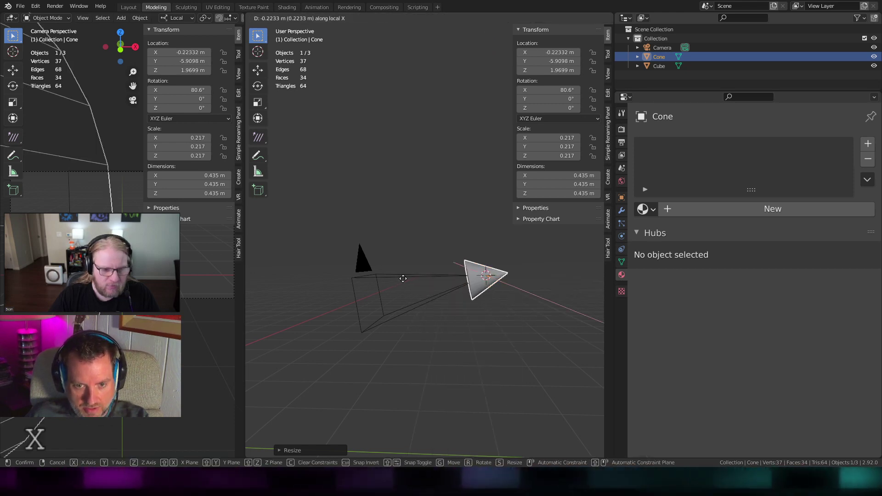
{"action": "key", "text": "y"}
{"action": "key", "text": "z"}
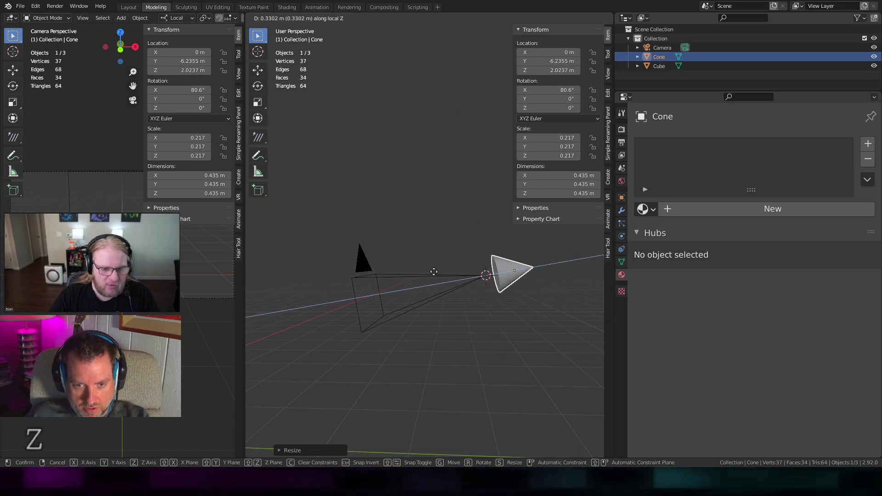
{"action": "left_click", "coordinate": [429, 273]}
{"action": "middle_click_drag", "start_coordinate": [453, 245], "coordinate": [423, 299]}
{"action": "key", "text": "Tab"}
{"action": "scroll", "coordinate": [470, 246], "scroll_direction": "down", "scroll_amount": 3}
Return the cone to Object Mode, deselect everything and start a glTF 2.0 export.
{"action": "key", "text": "Tab"}
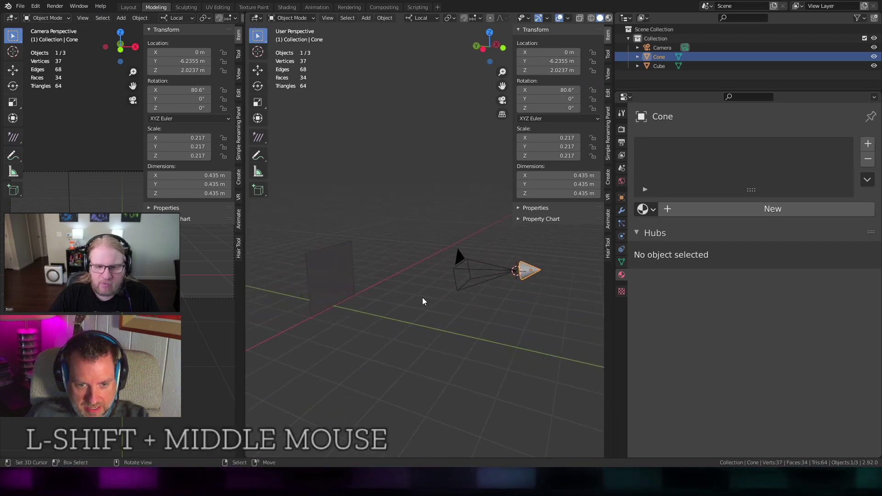
{"action": "left_click", "coordinate": [423, 301]}
{"action": "right_click", "coordinate": [423, 301]}
{"action": "left_click", "coordinate": [21, 6]}
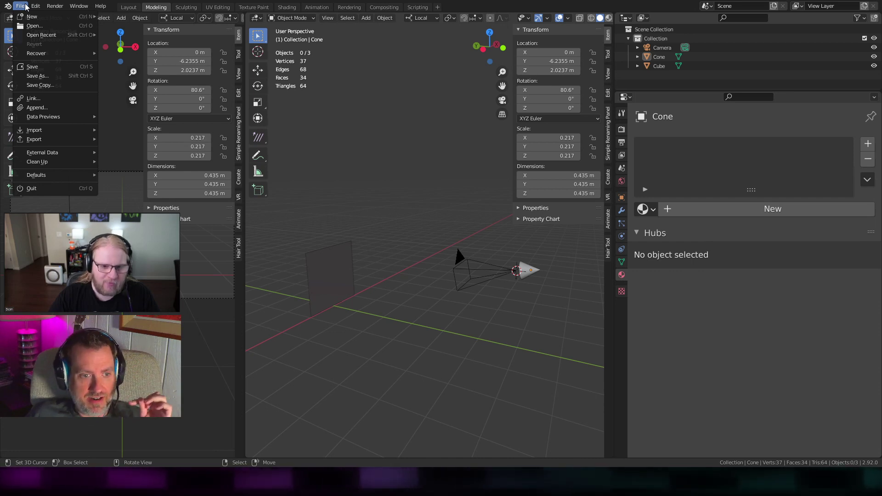
{"action": "mouse_move", "coordinate": [73, 139]}
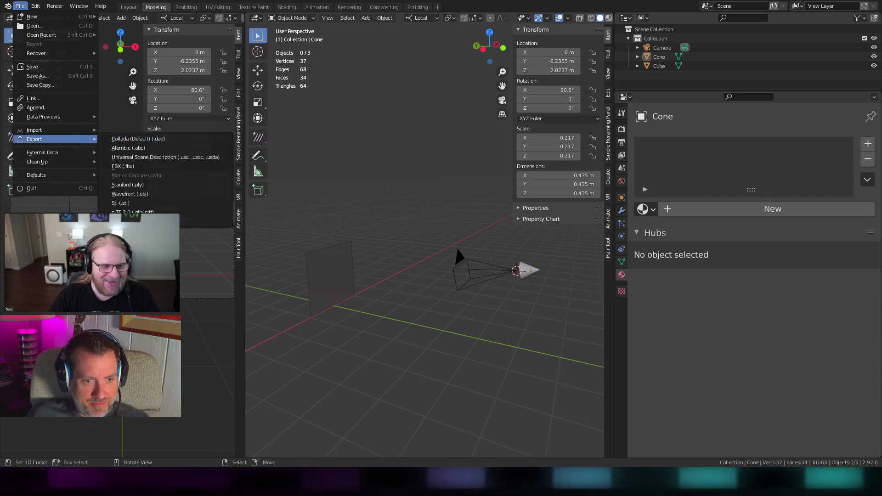
{"action": "left_click", "coordinate": [137, 212]}
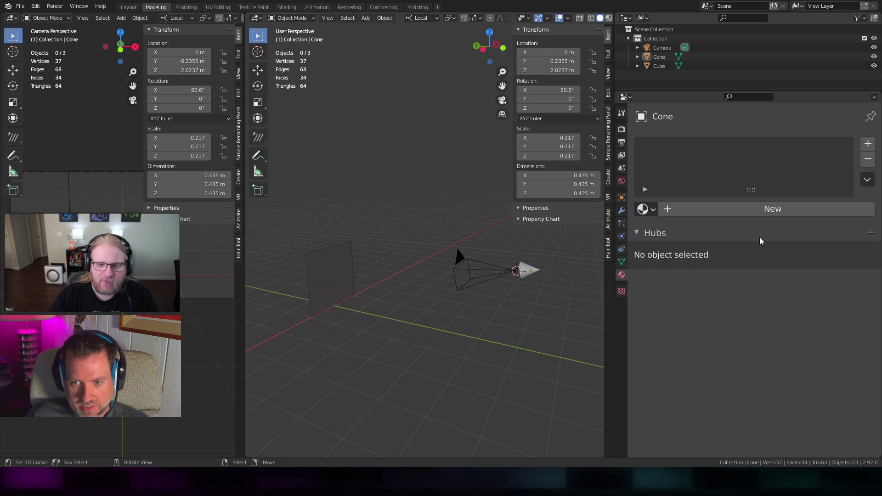
{"action": "left_click", "coordinate": [738, 202]}
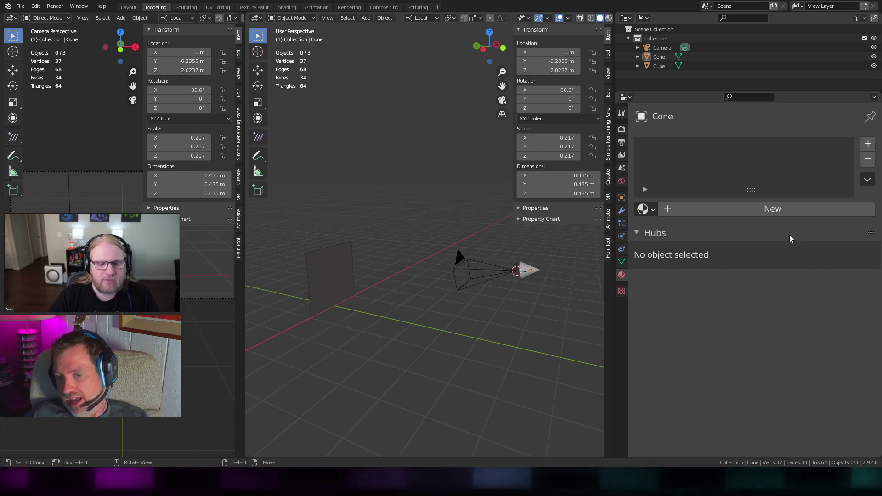
{"action": "left_click", "coordinate": [803, 256]}
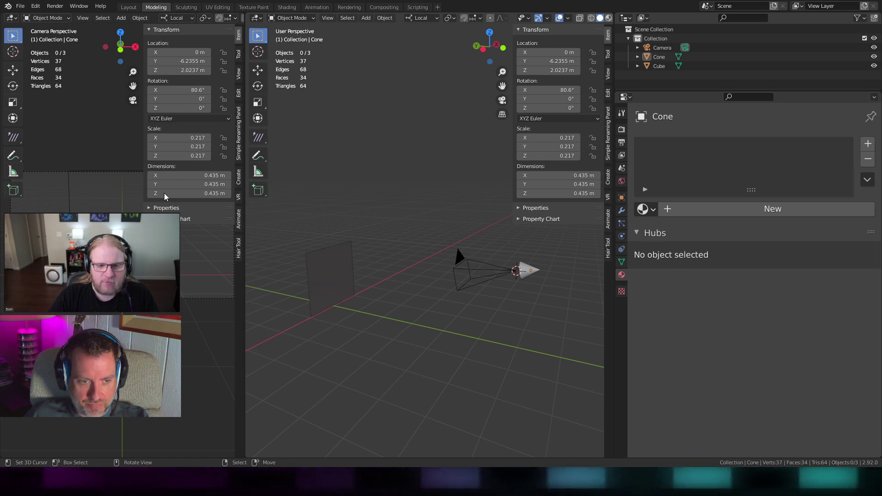
{"action": "left_click", "coordinate": [84, 201]}
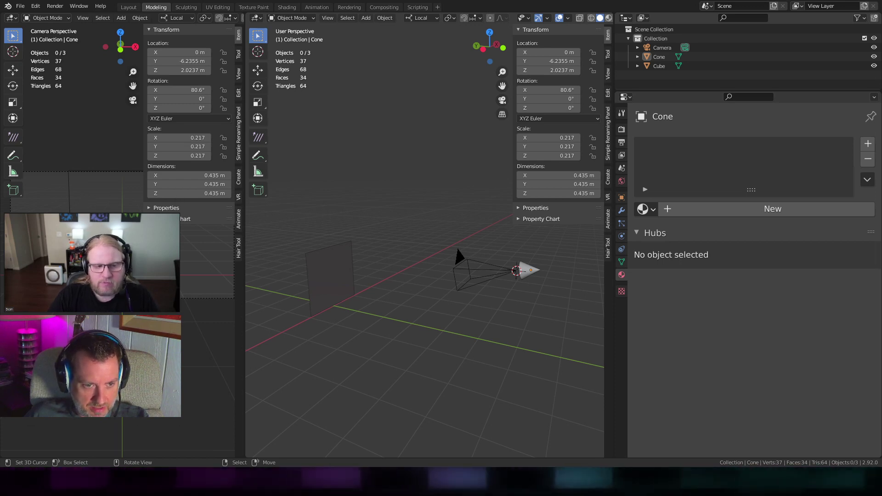
{"action": "left_click", "coordinate": [83, 201]}
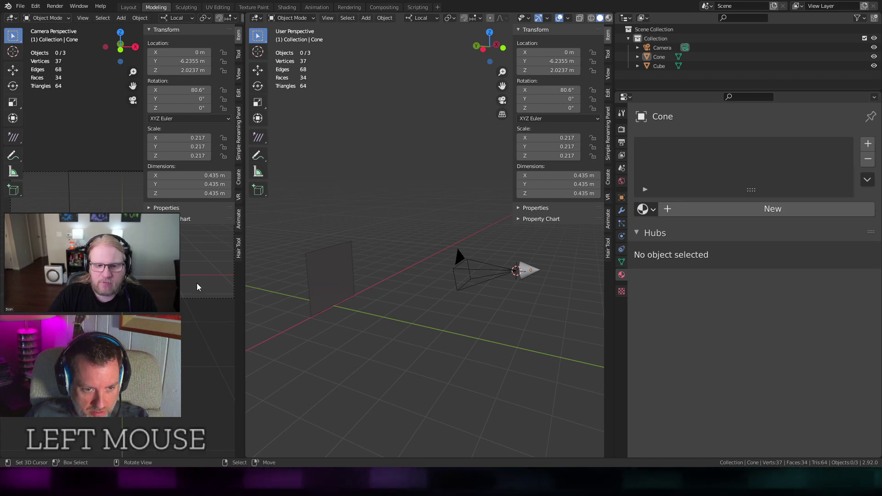
{"action": "scroll", "coordinate": [212, 278], "scroll_direction": "down", "scroll_amount": 1}
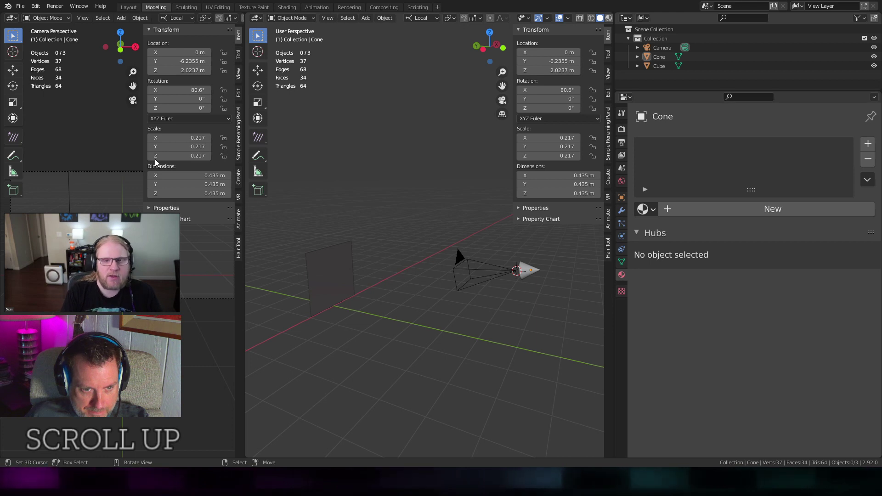
{"action": "left_click", "coordinate": [199, 214]}
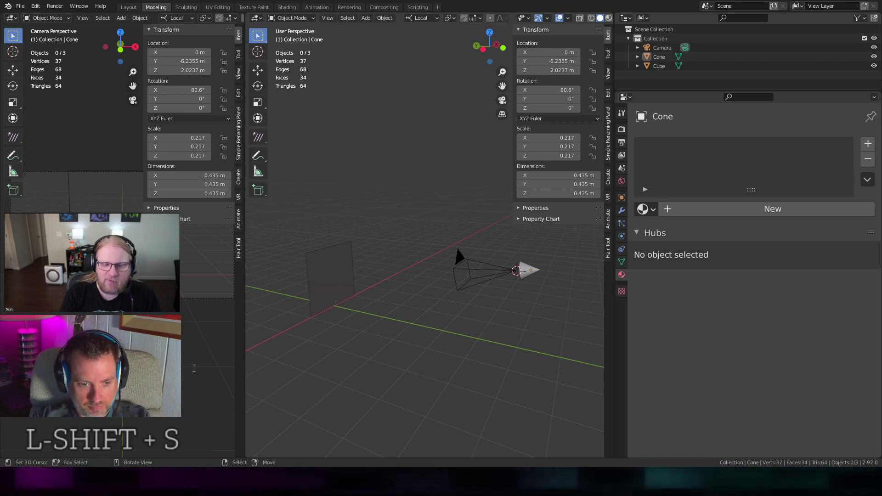
{"action": "key", "text": "shift"}
{"action": "key", "text": "a"}
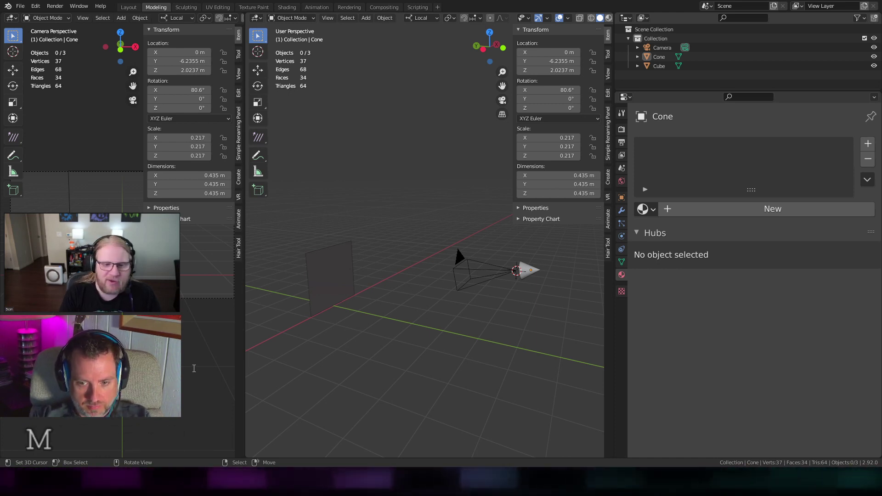
{"action": "left_click", "coordinate": [746, 368]}
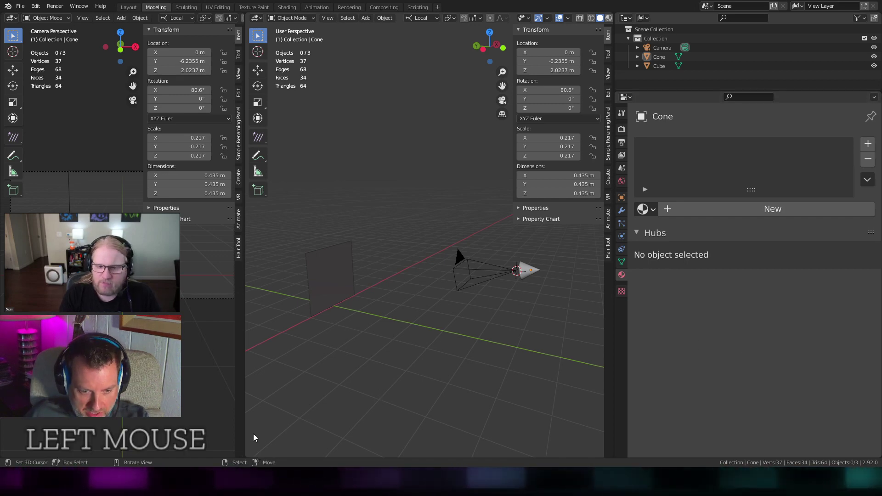
{"action": "left_click", "coordinate": [115, 441]}
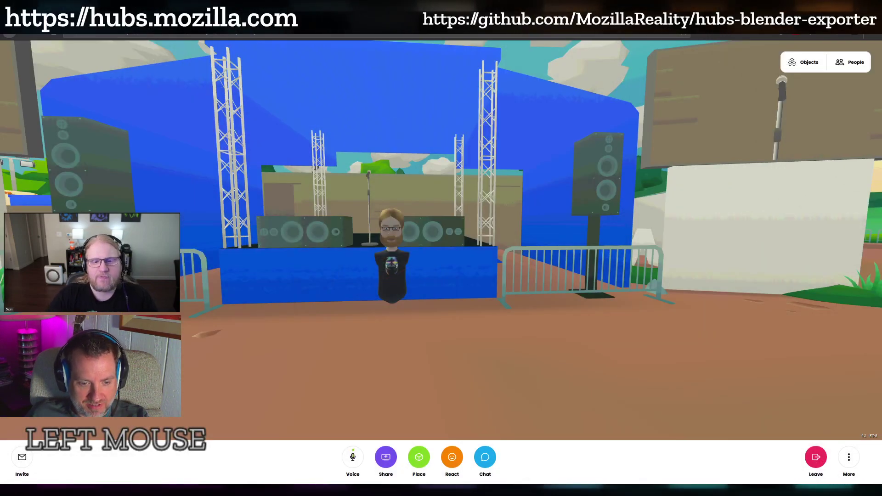
In the Hubs tab, turn right toward the tree and back away from the stage.
{"action": "left_click", "coordinate": [657, 54]}
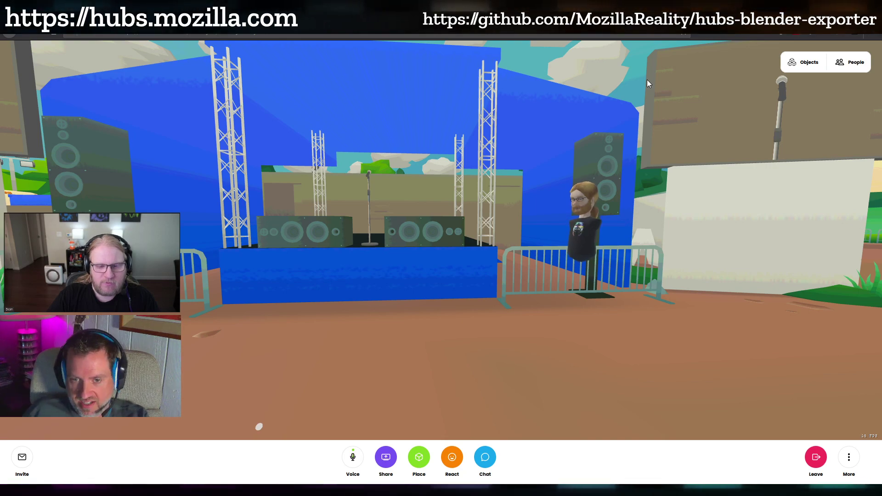
{"action": "left_click", "coordinate": [627, 85]}
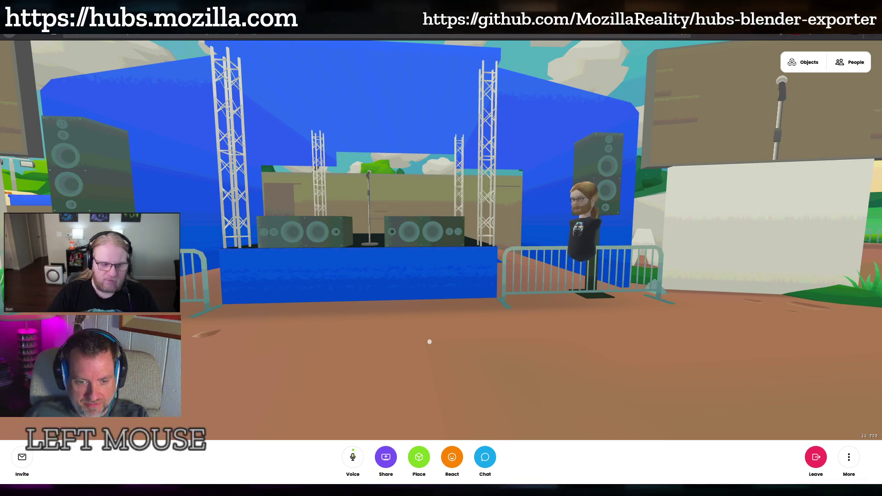
{"action": "mouse_move", "coordinate": [419, 339]}
{"action": "left_mouse_down"}
{"action": "mouse_move", "coordinate": [378, 354]}
{"action": "mouse_move", "coordinate": [422, 335]}
{"action": "left_mouse_up"}
{"action": "key", "text": "shift+s"}
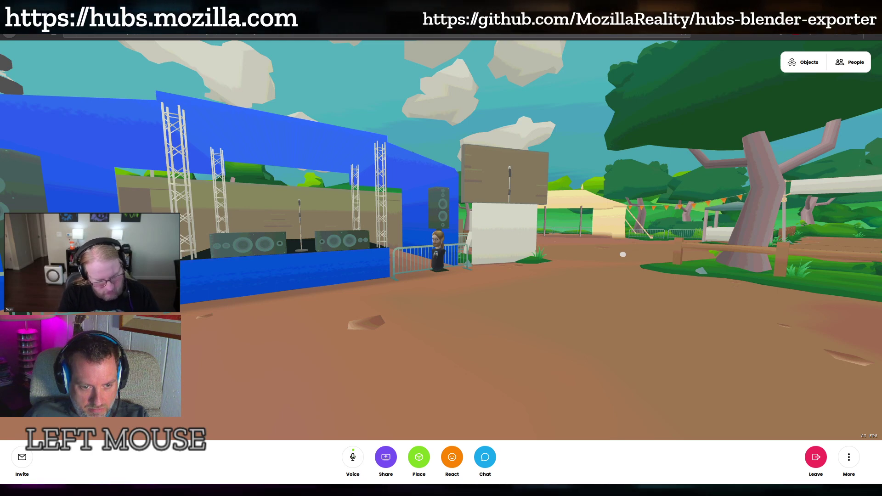
{"action": "scroll", "coordinate": [441, 239], "scroll_direction": "down", "scroll_amount": 1}
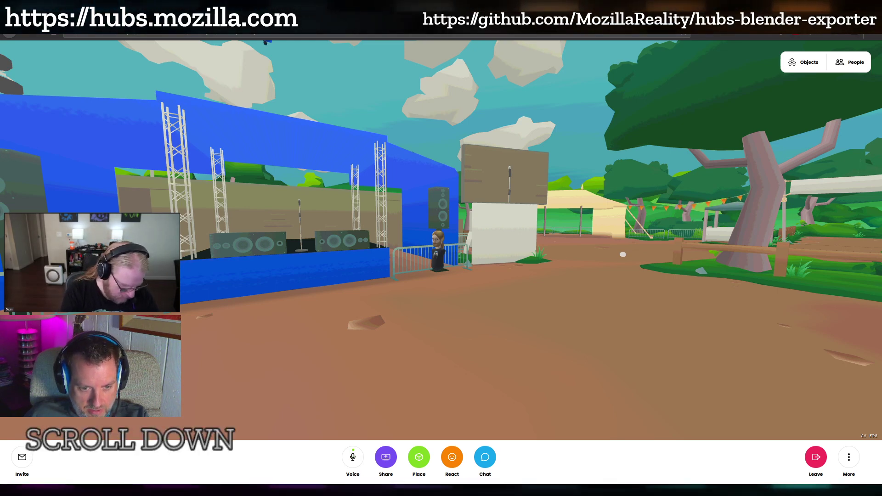
{"action": "left_click", "coordinate": [441, 239]}
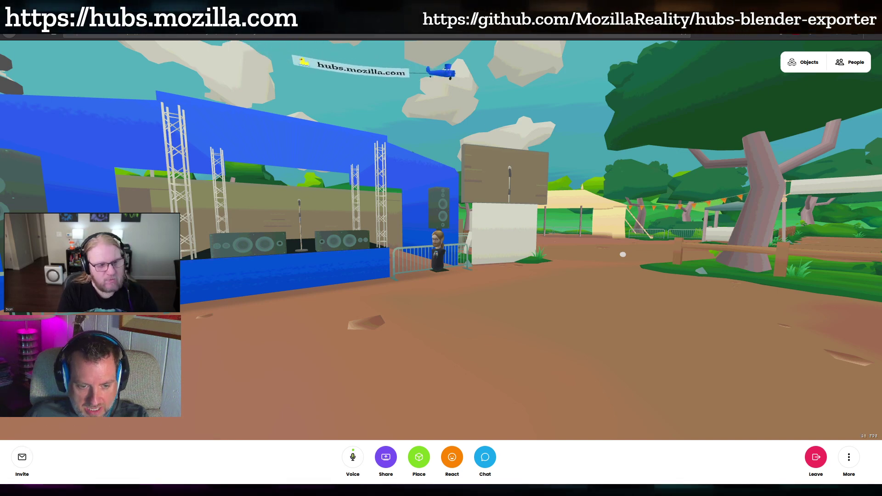
{"action": "left_click", "coordinate": [622, 254]}
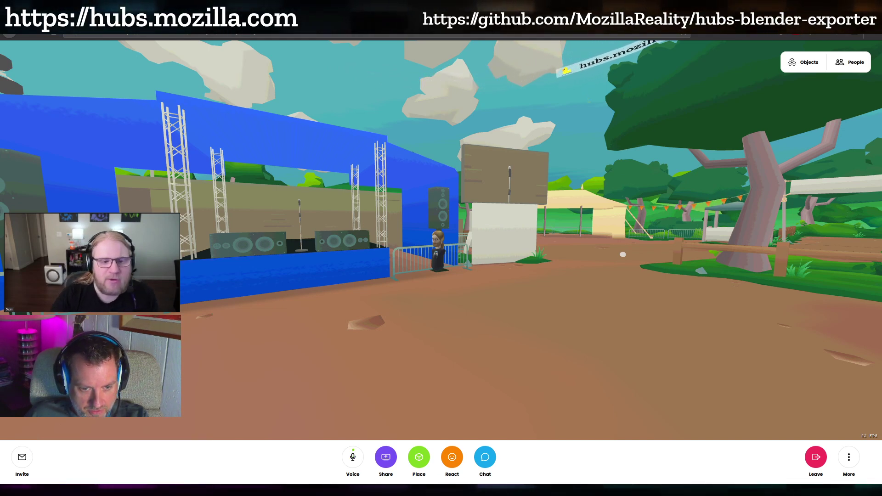
{"action": "left_click", "coordinate": [622, 254]}
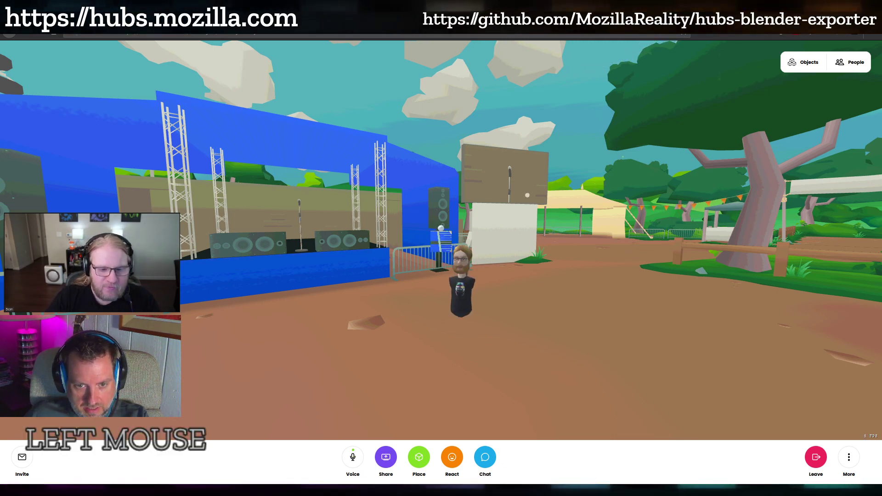
Raise and enlarge the held blue panel object, then back away from the stage.
{"action": "left_click", "coordinate": [527, 195]}
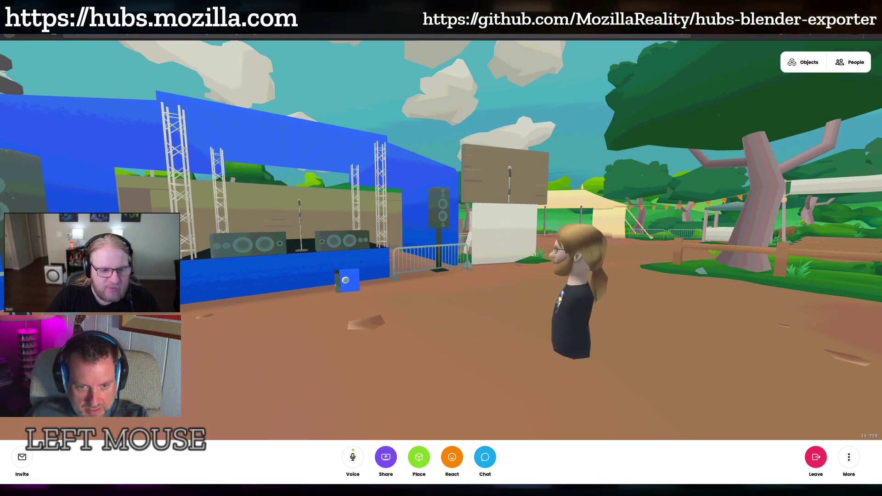
{"action": "left_click_drag", "start_coordinate": [346, 280], "coordinate": [610, 216], "text": "shift"}
{"action": "key", "text": "s"}
{"action": "key", "text": "a"}
Turn the panel to face the view and walk around it to inspect the live camera feed.
{"action": "mouse_move", "coordinate": [574, 302]}
{"action": "left_mouse_down"}
{"action": "mouse_move", "coordinate": [560, 303]}
{"action": "mouse_move", "coordinate": [587, 303]}
{"action": "left_mouse_up"}
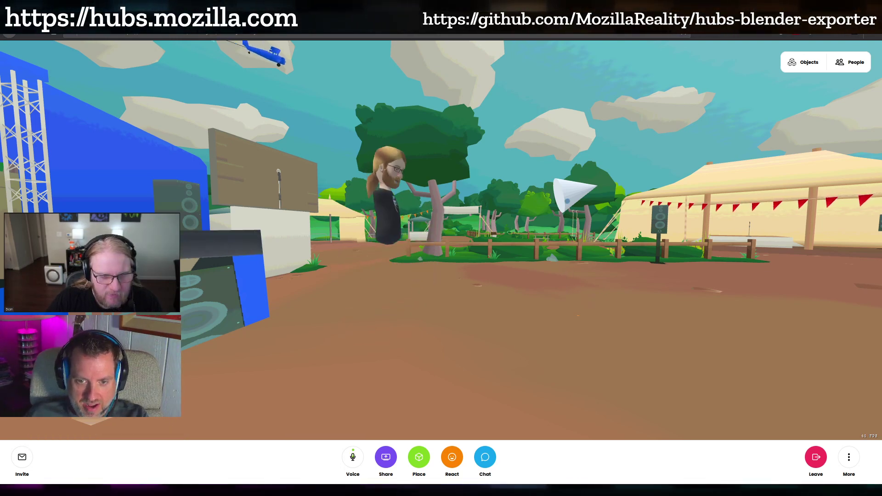
{"action": "left_click_drag", "start_coordinate": [567, 197], "coordinate": [566, 232]}
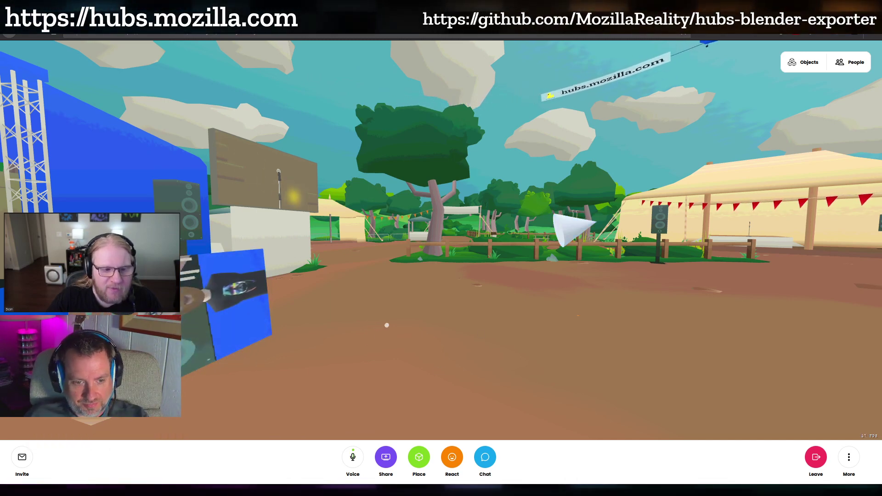
{"action": "left_click_drag", "start_coordinate": [388, 325], "coordinate": [324, 416]}
{"action": "key", "text": "w"}
{"action": "key", "text": "s"}
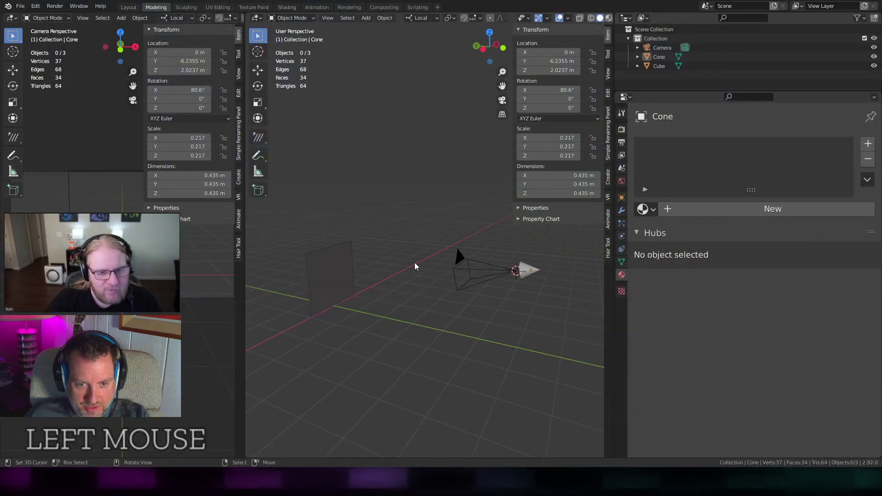
Select the plane object beside the camera in the viewport.
{"action": "middle_click_drag", "start_coordinate": [453, 312], "coordinate": [404, 315]}
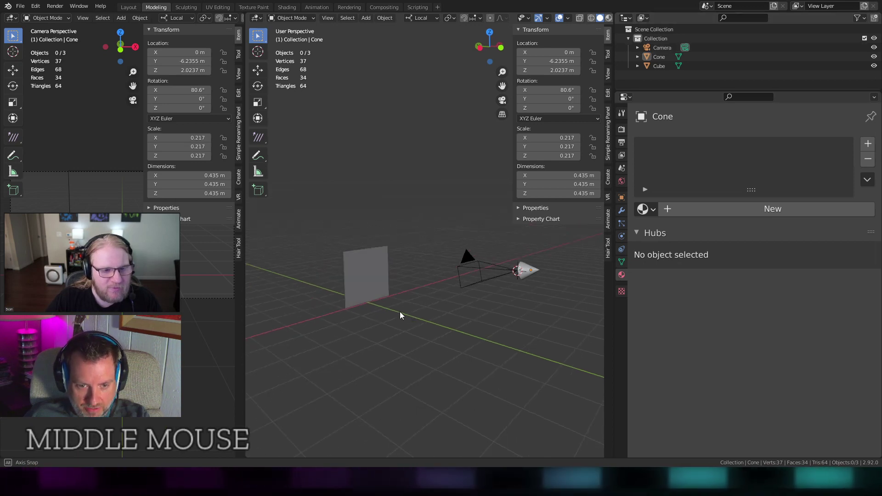
{"action": "scroll", "coordinate": [408, 315], "scroll_direction": "up", "scroll_amount": 3}
{"action": "middle_click_drag", "start_coordinate": [462, 318], "coordinate": [445, 307], "text": "shift"}
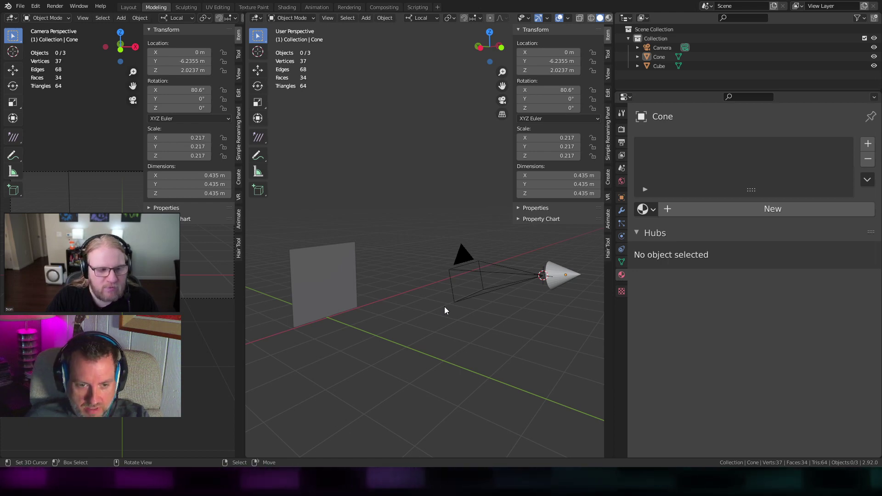
{"action": "right_click", "coordinate": [332, 282]}
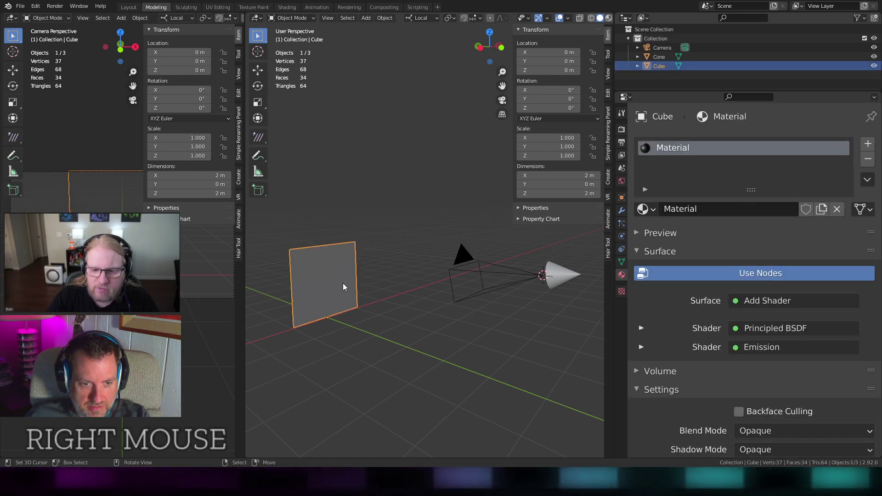
In the UV Editing layout, put the plane into Edit Mode so TempImage appears.
{"action": "left_click", "coordinate": [218, 7]}
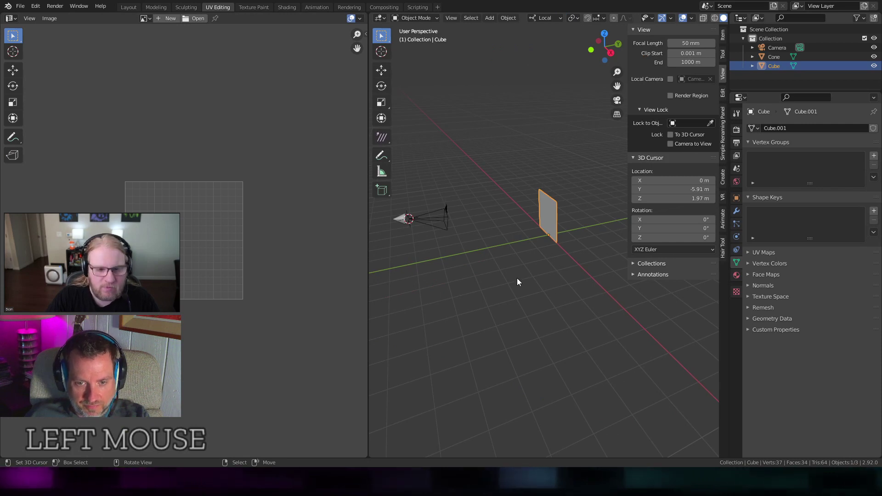
{"action": "scroll", "coordinate": [463, 255], "scroll_direction": "up", "scroll_amount": 2}
{"action": "middle_click_drag", "start_coordinate": [463, 256], "coordinate": [485, 271]}
{"action": "scroll", "coordinate": [545, 263], "scroll_direction": "down", "scroll_amount": 2}
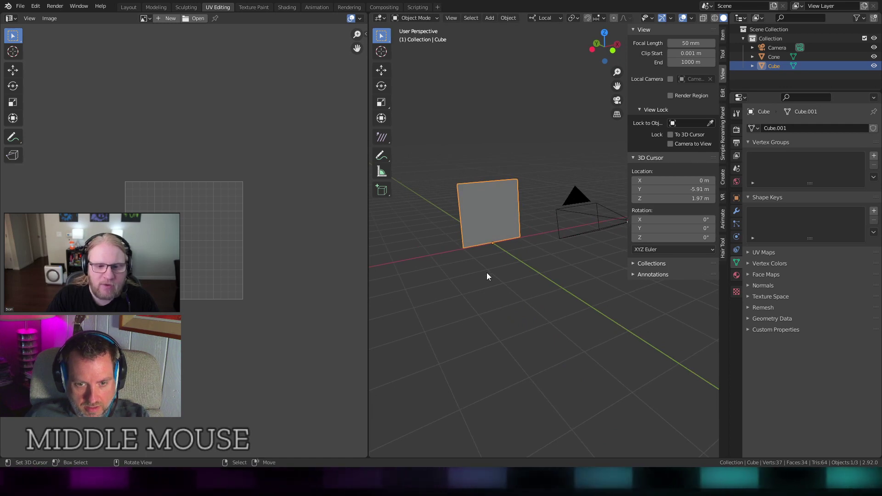
{"action": "key", "text": "Tab"}
{"action": "scroll", "coordinate": [206, 252], "scroll_direction": "up", "scroll_amount": 8}
{"action": "key", "text": "Tab"}
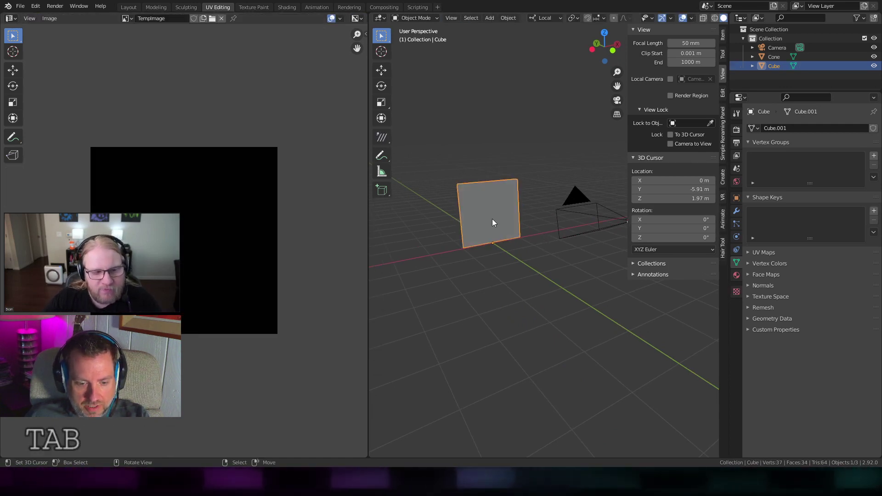
{"action": "key", "text": "Tab"}
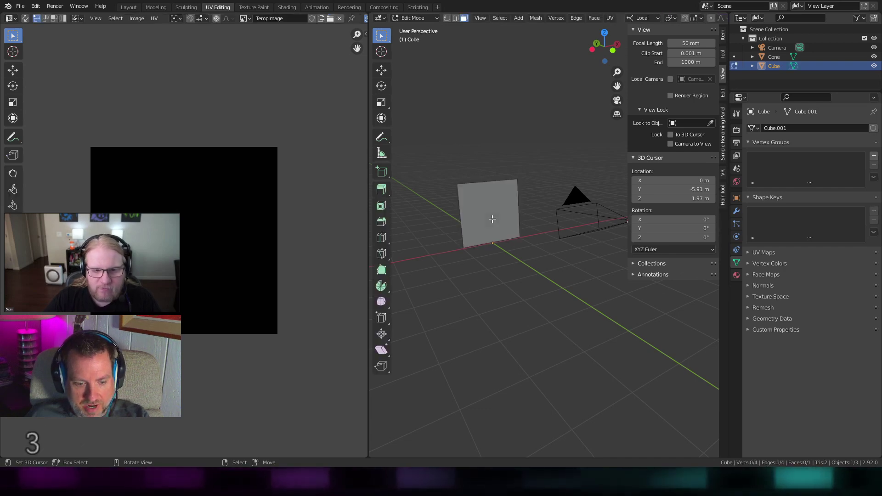
Select all of the plane's geometry and view it straight from the front.
{"action": "key", "text": "a"}
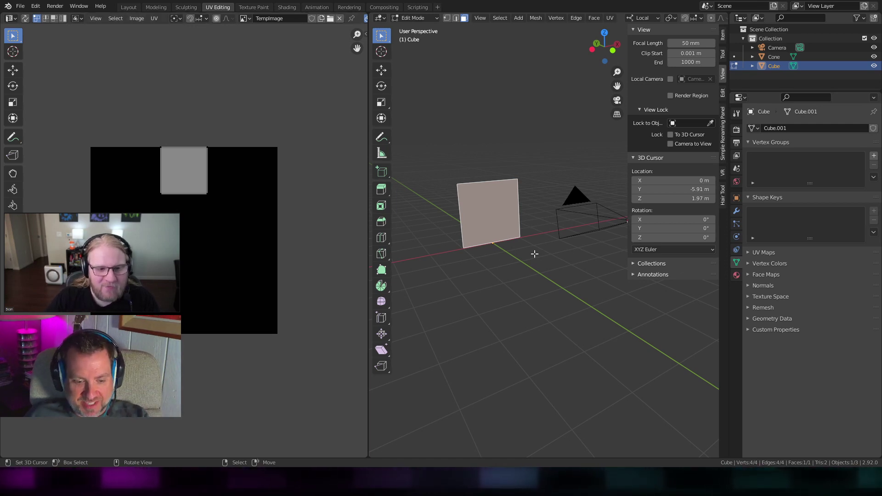
{"action": "mouse_move", "coordinate": [523, 293]}
{"action": "middle_mouse_down"}
{"action": "mouse_move", "coordinate": [498, 276]}
{"action": "mouse_move", "coordinate": [513, 285]}
{"action": "middle_mouse_up"}
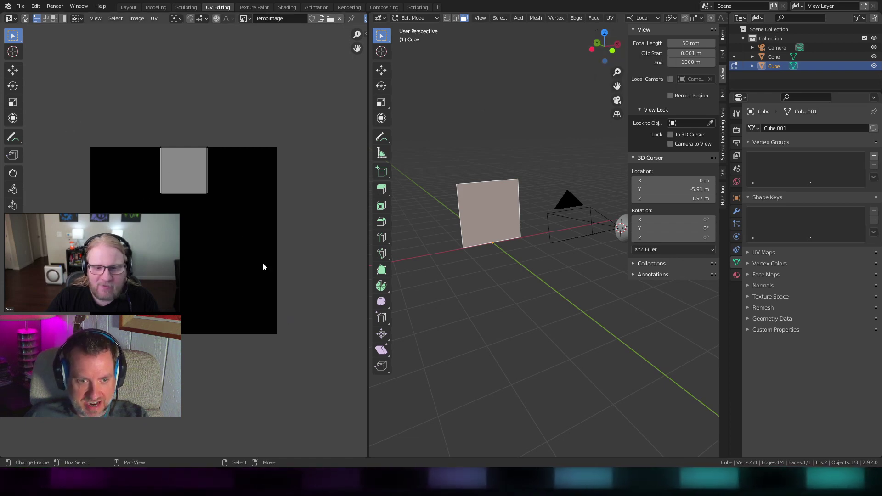
{"action": "left_click", "coordinate": [613, 52]}
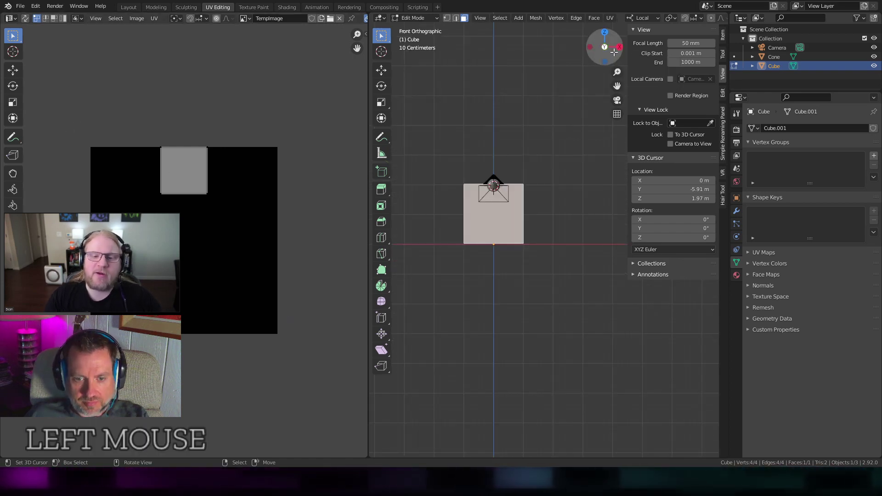
{"action": "scroll", "coordinate": [506, 232], "scroll_direction": "up", "scroll_amount": 4}
{"action": "middle_click_drag", "start_coordinate": [513, 181], "coordinate": [550, 228], "text": "shift"}
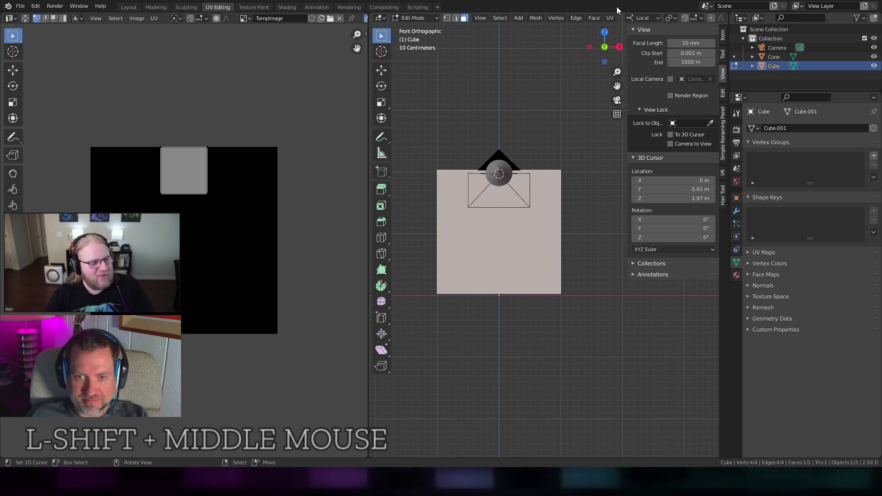
Project the UVs from view (bounds) so they fill the whole TempImage.
{"action": "left_click", "coordinate": [607, 19]}
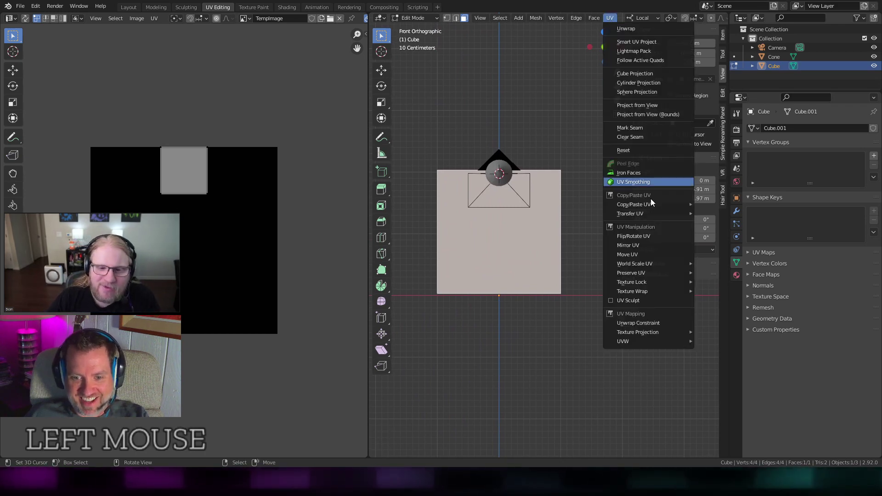
{"action": "left_click", "coordinate": [639, 115]}
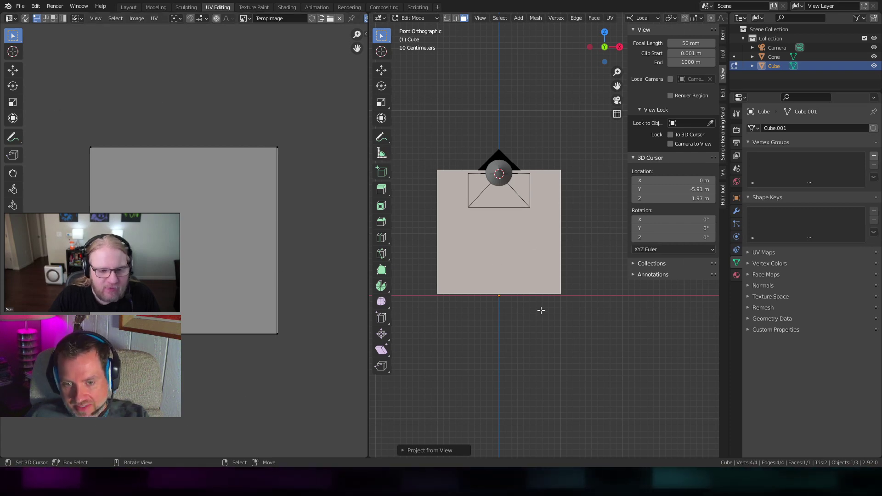
{"action": "middle_click_drag", "start_coordinate": [500, 213], "coordinate": [518, 208]}
{"action": "scroll", "coordinate": [555, 219], "scroll_direction": "down", "scroll_amount": 6}
{"action": "scroll", "coordinate": [523, 207], "scroll_direction": "up", "scroll_amount": 2}
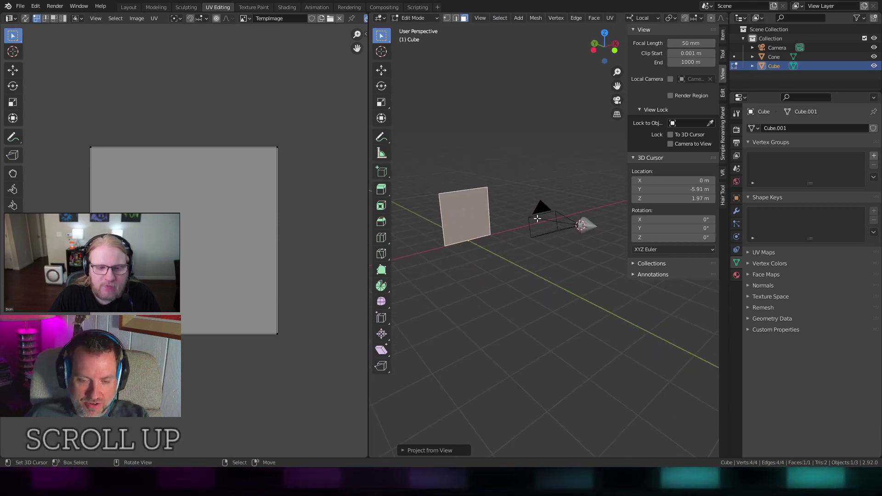
In Object Mode, select the camera and show its Object properties with the Hubs component.
{"action": "key", "text": "Tab"}
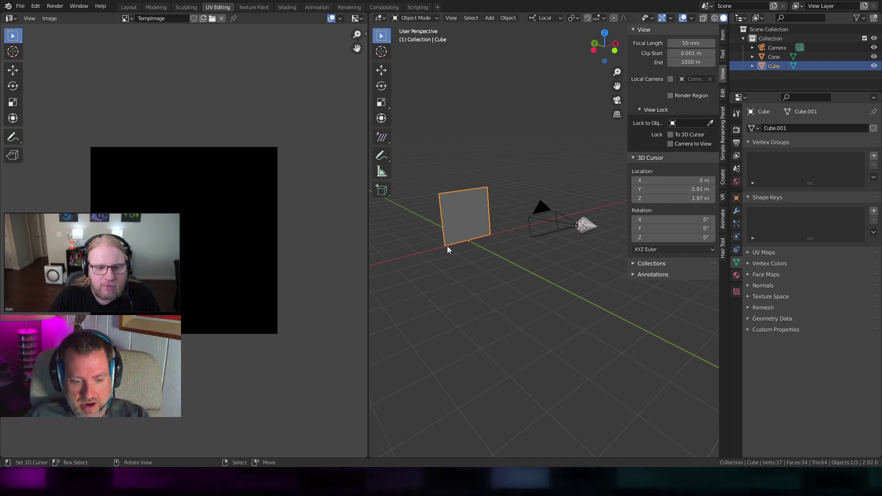
{"action": "scroll", "coordinate": [477, 245], "scroll_direction": "up", "scroll_amount": 2}
{"action": "right_click", "coordinate": [534, 228]}
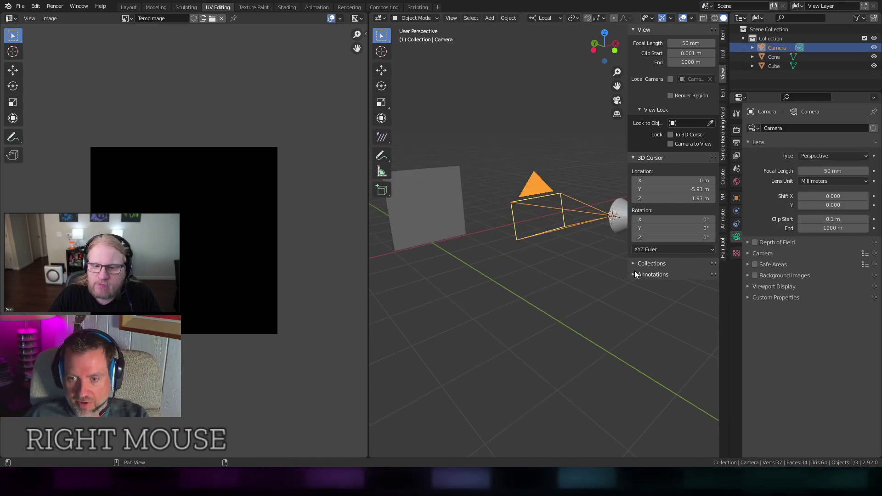
{"action": "mouse_move", "coordinate": [539, 291]}
{"action": "middle_mouse_down"}
{"action": "mouse_move", "coordinate": [568, 269]}
{"action": "mouse_move", "coordinate": [544, 286]}
{"action": "middle_mouse_up"}
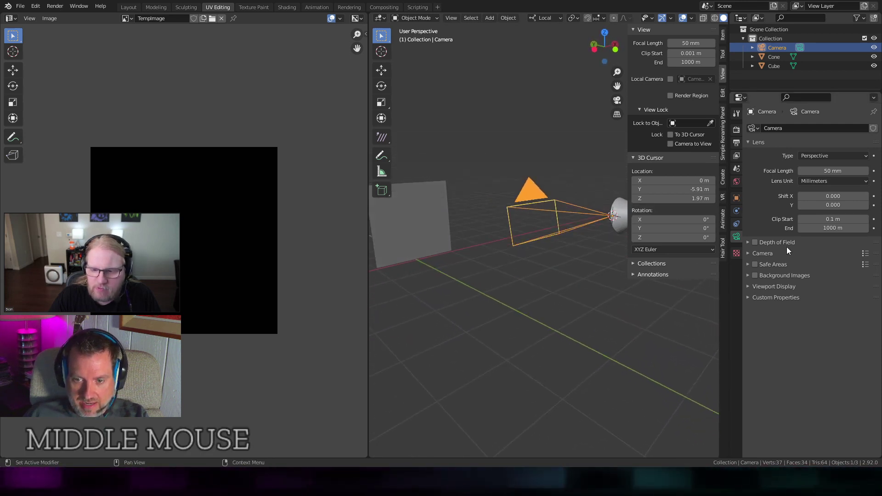
{"action": "left_click", "coordinate": [736, 198]}
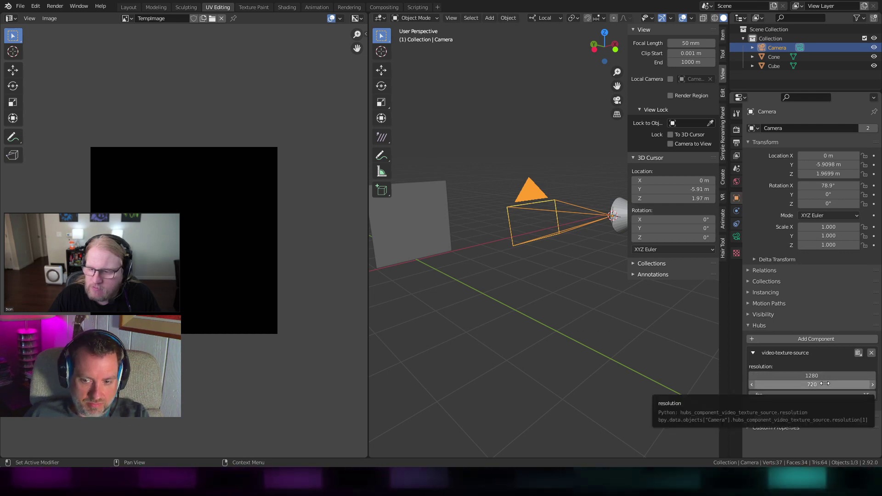
{"action": "key", "text": "ctrl"}
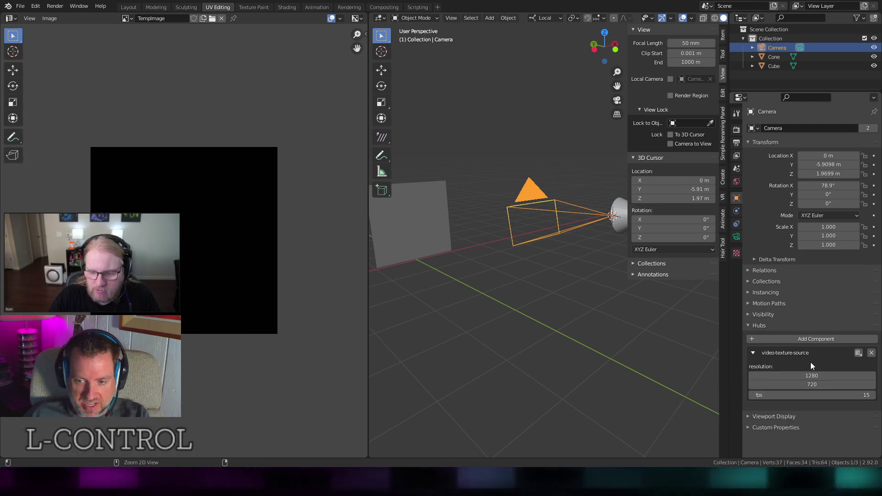
{"action": "middle_click_drag", "start_coordinate": [811, 362], "coordinate": [824, 327], "text": "ctrl"}
Set both video-texture-source resolution fields to 1080, making it 1080 × 1080.
{"action": "scroll", "coordinate": [827, 318], "scroll_direction": "down", "scroll_amount": 2}
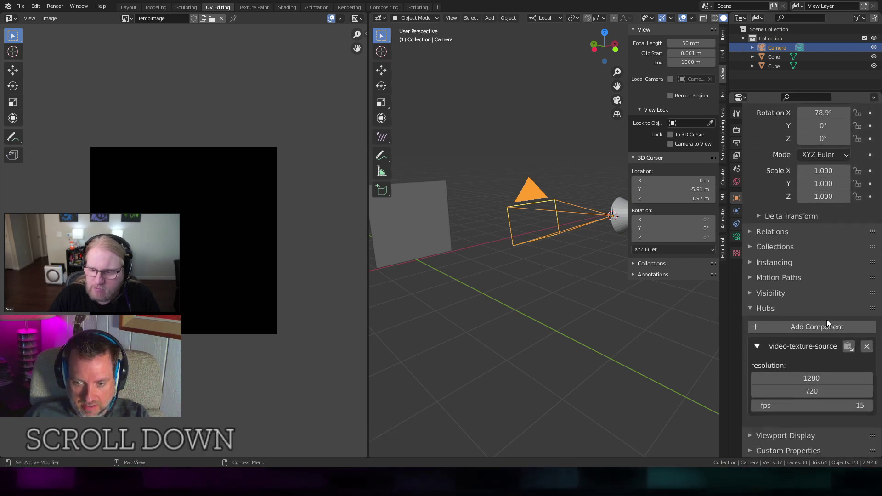
{"action": "left_click", "coordinate": [823, 389]}
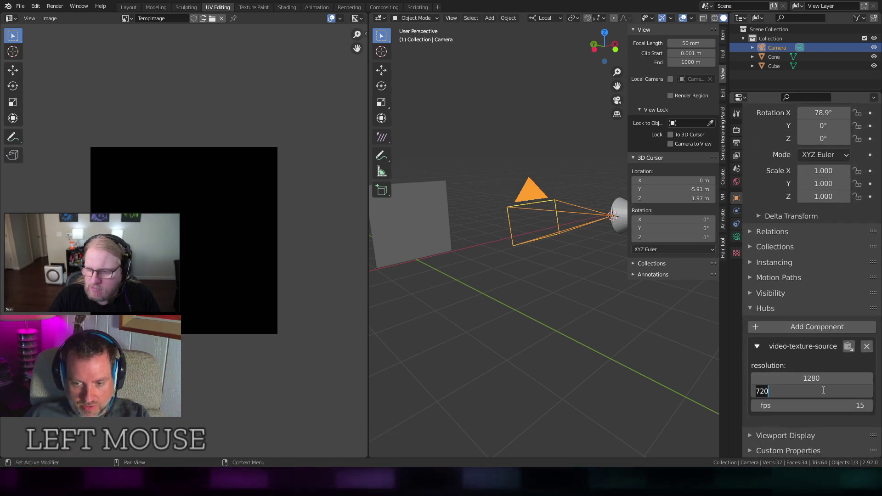
{"action": "type", "text": "1280"}
{"action": "key", "text": "Return"}
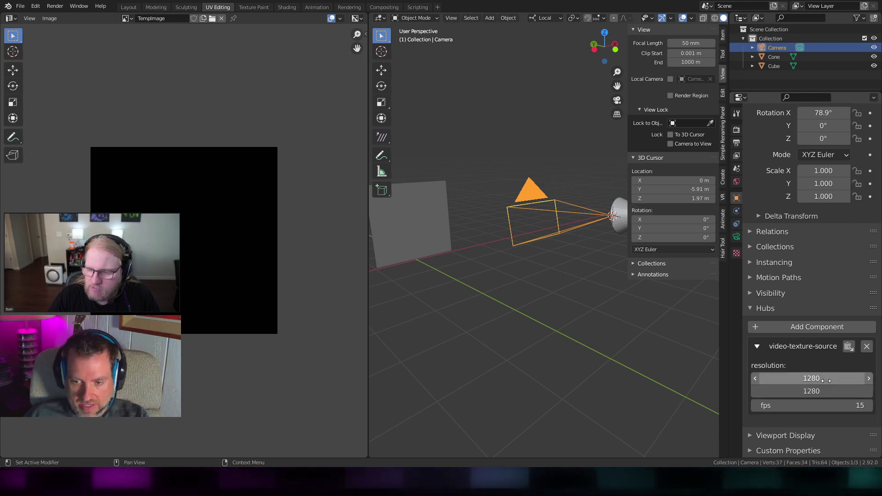
{"action": "left_click", "coordinate": [826, 381]}
{"action": "type", "text": "1"}
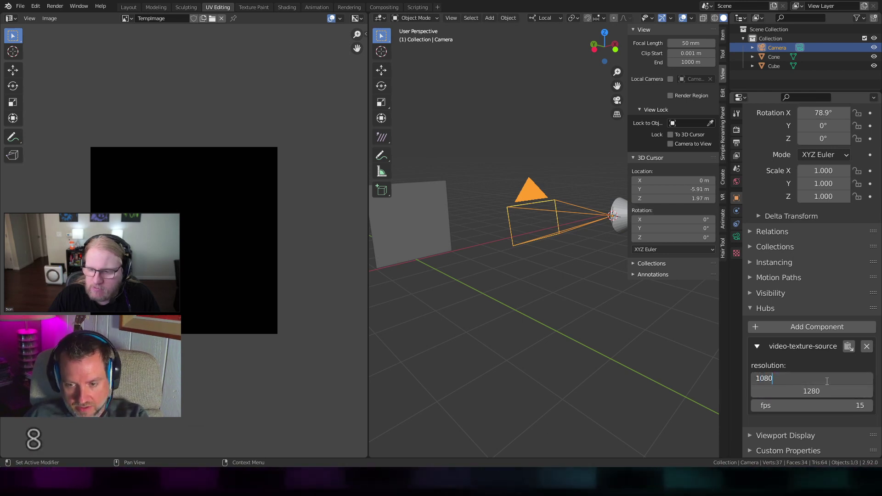
{"action": "left_click", "coordinate": [824, 391]}
{"action": "type", "text": "1"}
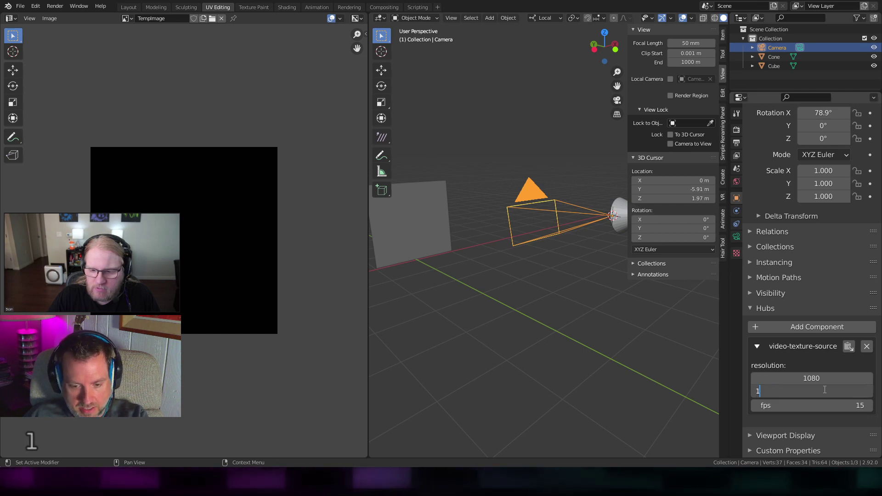
{"action": "type", "text": "080"}
{"action": "key", "text": "Return"}
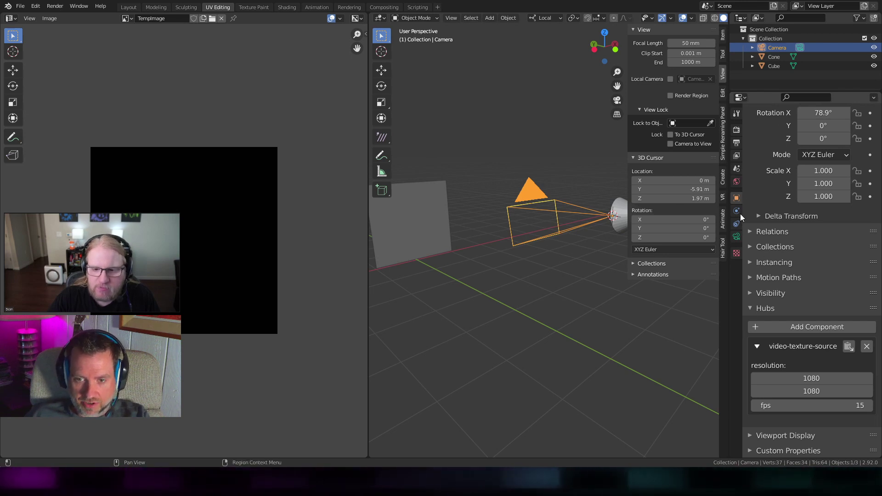
Set the render Resolution X to 1080 in Output properties for a 1080 × 1080 frame.
{"action": "left_click", "coordinate": [737, 144]}
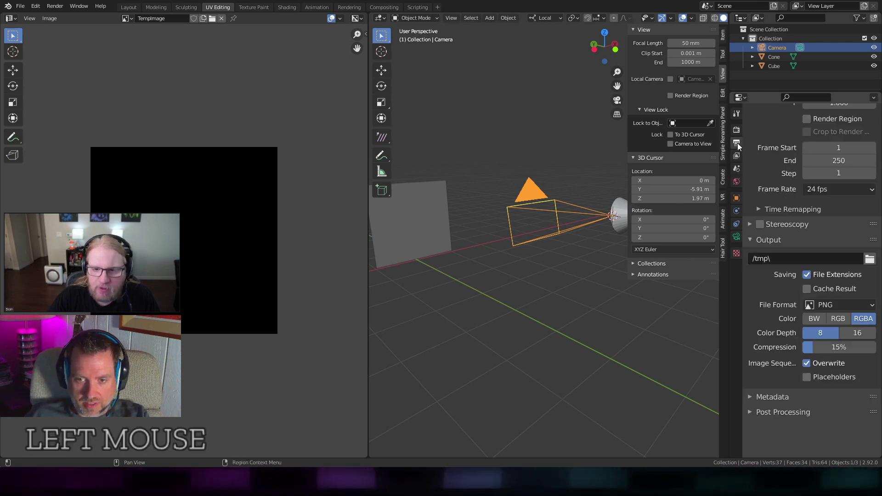
{"action": "scroll", "coordinate": [782, 223], "scroll_direction": "up", "scroll_amount": 5}
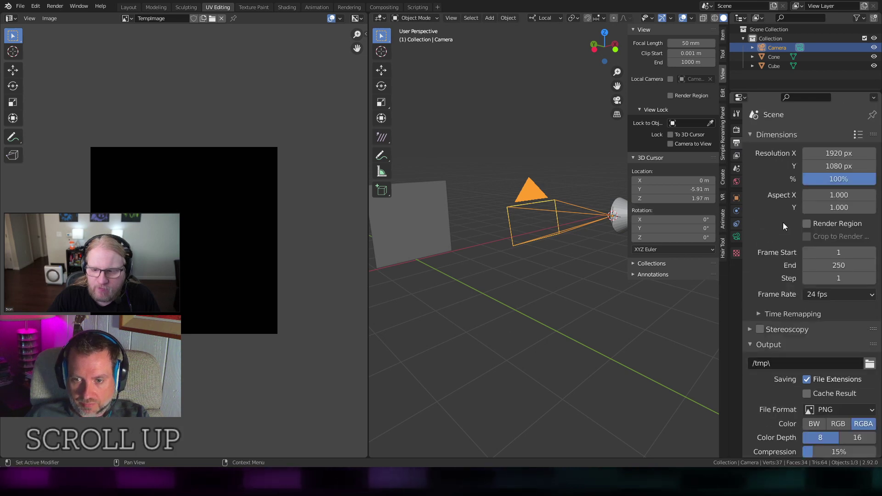
{"action": "left_click", "coordinate": [838, 153]}
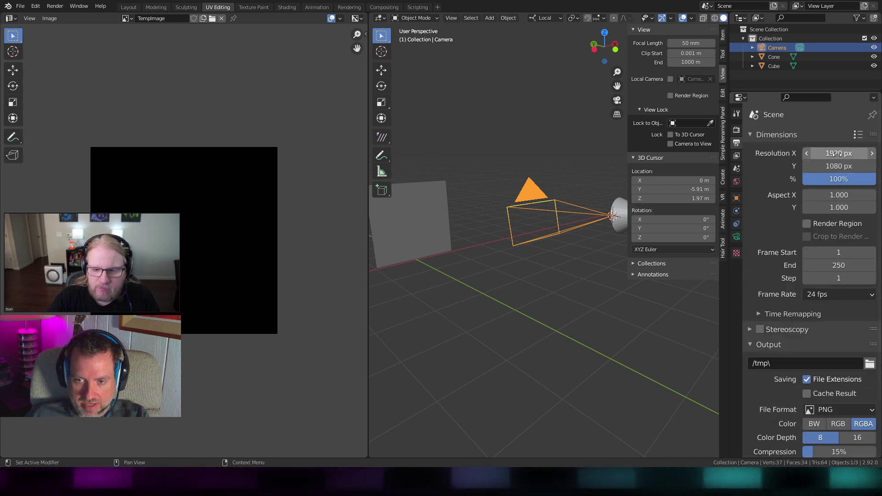
{"action": "type", "text": "1080"}
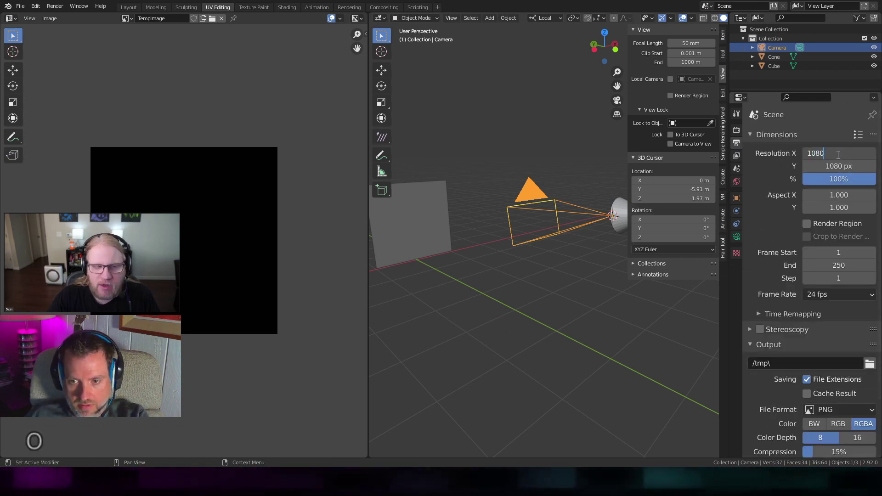
{"action": "key", "text": "Return"}
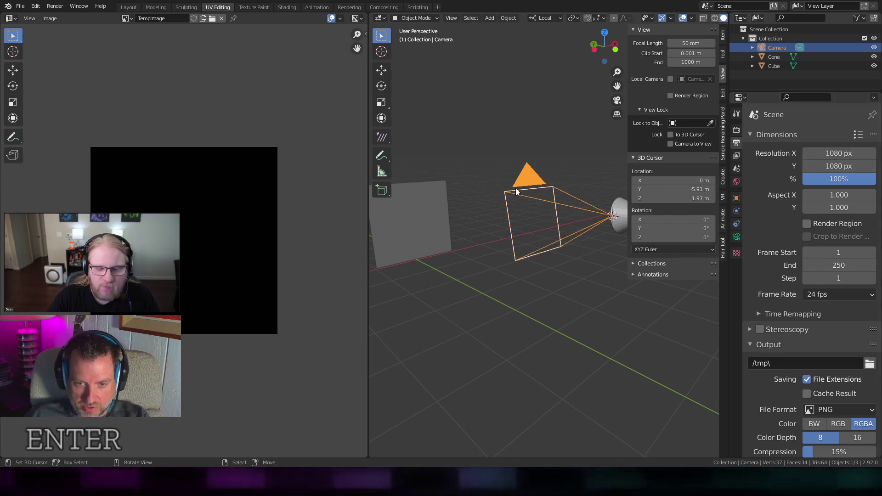
{"action": "scroll", "coordinate": [542, 321], "scroll_direction": "down", "scroll_amount": 3}
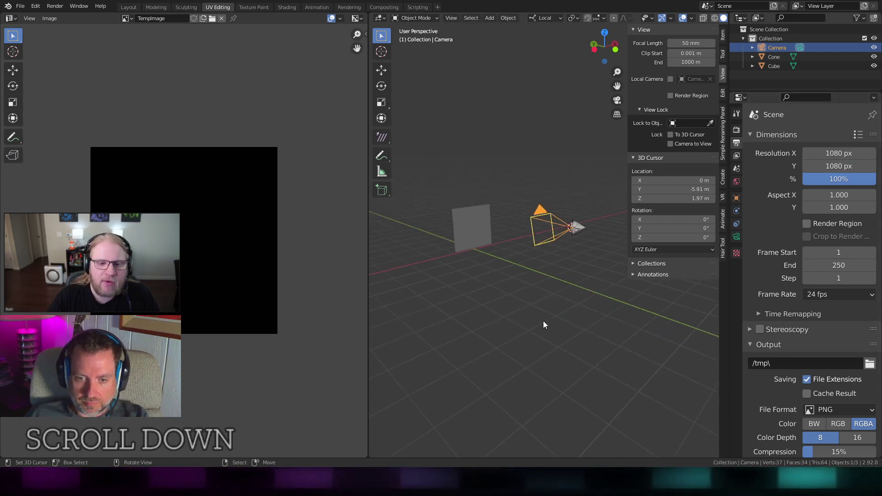
Switch to the Modeling workspace and hide the toolbar and sidebar in the camera view.
{"action": "left_click", "coordinate": [159, 7]}
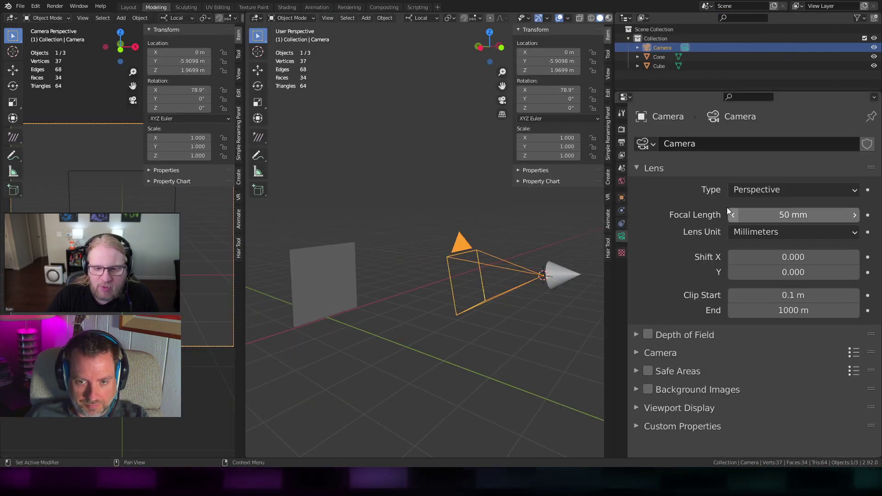
{"action": "left_click", "coordinate": [622, 143]}
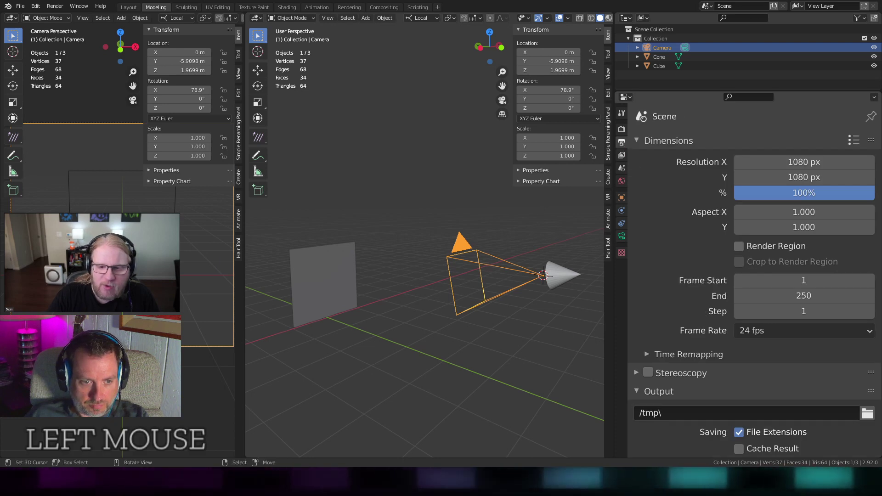
{"action": "scroll", "coordinate": [122, 234], "scroll_direction": "down", "scroll_amount": 3}
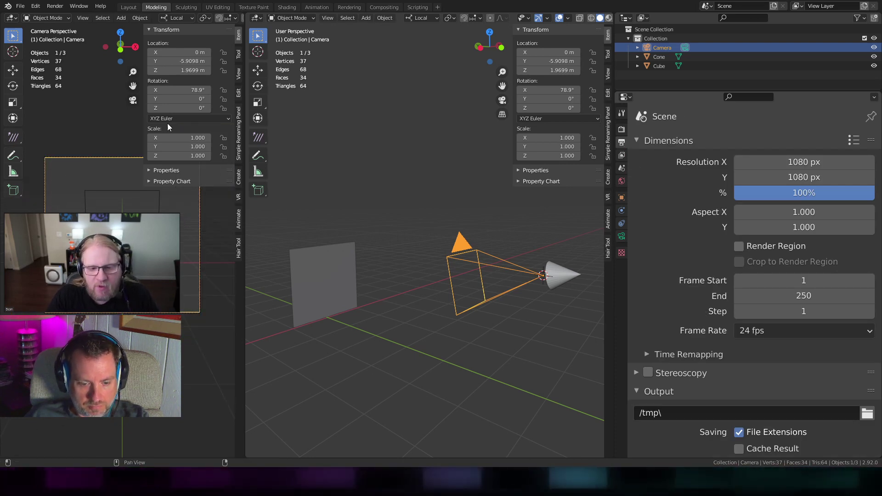
{"action": "key", "text": "t"}
{"action": "key", "text": "n"}
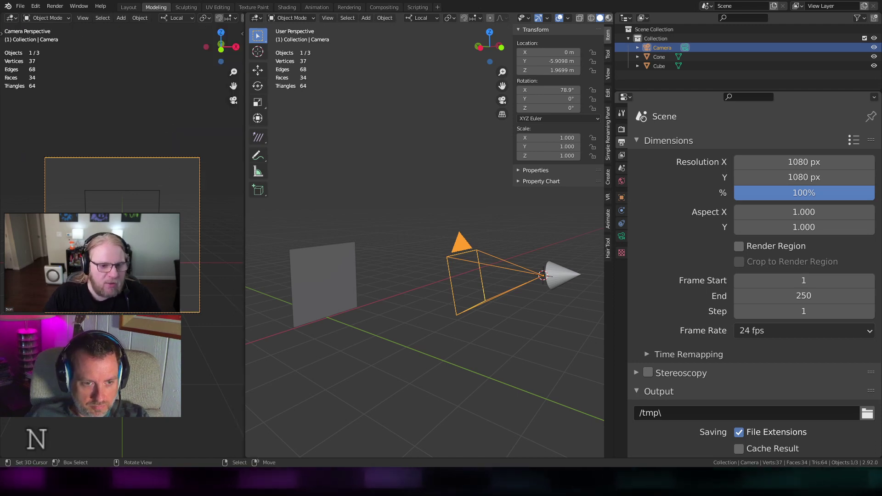
{"action": "scroll", "coordinate": [122, 235], "scroll_direction": "up", "scroll_amount": 1}
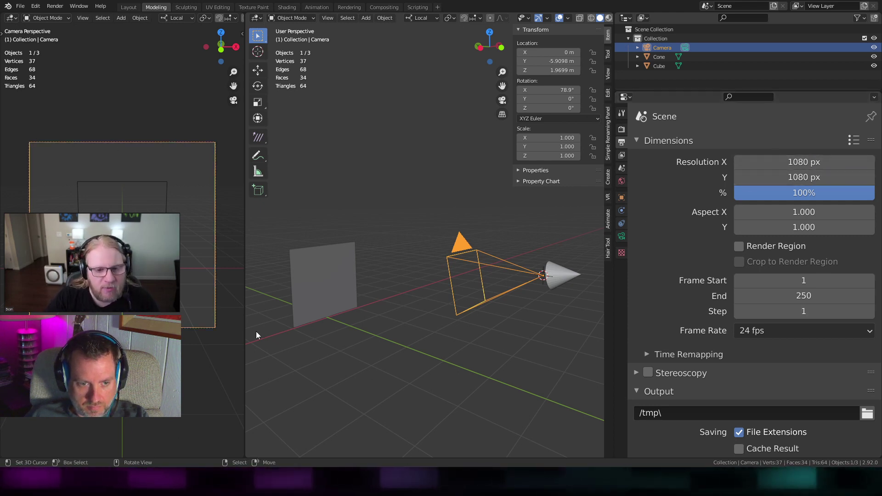
Confirm the camera's video-texture-source is still 1080 × 1080 at 15 fps.
{"action": "key", "text": "a"}
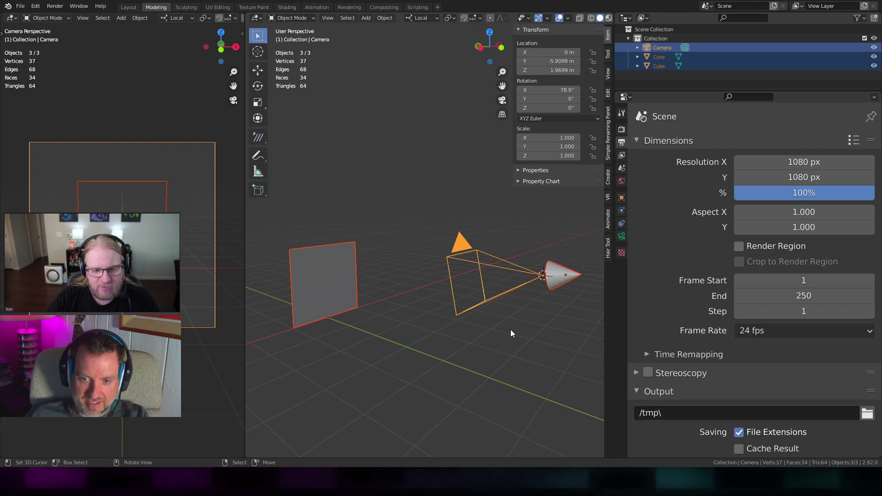
{"action": "left_click", "coordinate": [622, 198]}
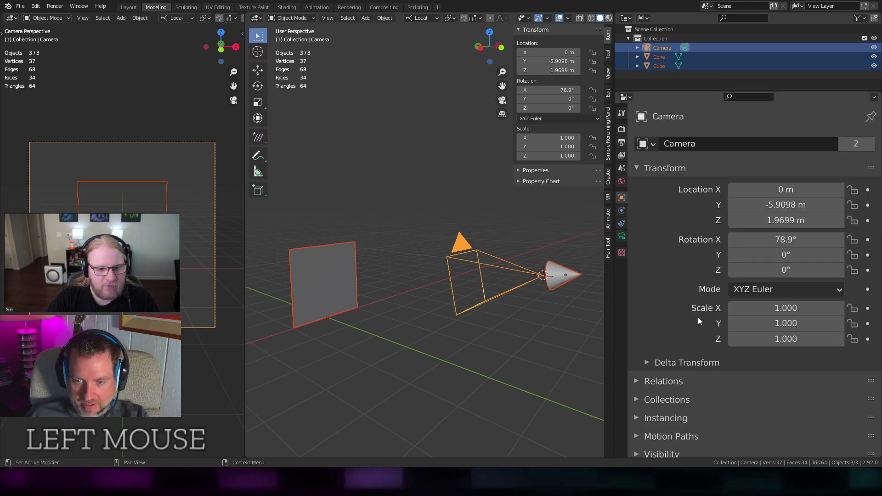
{"action": "scroll", "coordinate": [696, 320], "scroll_direction": "down", "scroll_amount": 8}
{"action": "scroll", "coordinate": [696, 324], "scroll_direction": "down", "scroll_amount": 2}
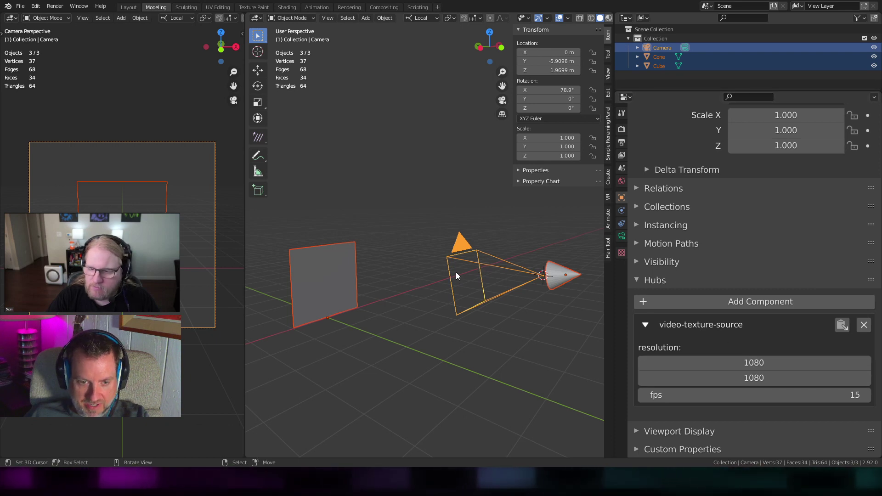
Select only the plane and look at the File > Export formats without exporting.
{"action": "right_click", "coordinate": [351, 278]}
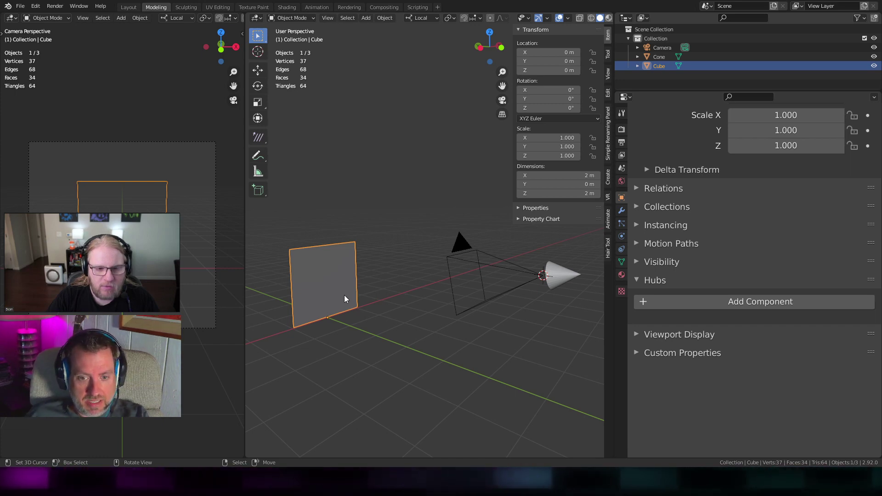
{"action": "left_click", "coordinate": [20, 6]}
{"action": "mouse_move", "coordinate": [64, 139]}
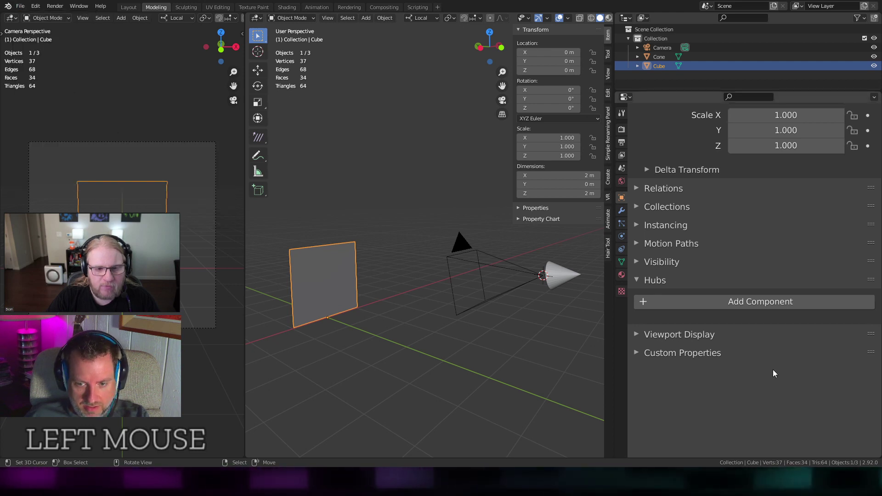
{"action": "left_click", "coordinate": [754, 199]}
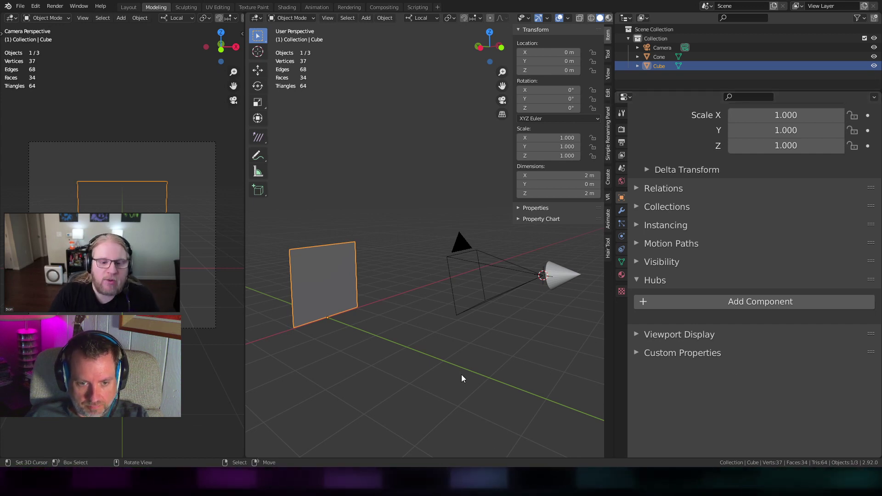
In the Shading workspace, arrange the plane's TempImage and Emission nodes into view.
{"action": "left_click", "coordinate": [290, 8]}
{"action": "scroll", "coordinate": [295, 384], "scroll_direction": "up", "scroll_amount": 3}
{"action": "middle_click_drag", "start_coordinate": [291, 388], "coordinate": [428, 349], "text": "shift"}
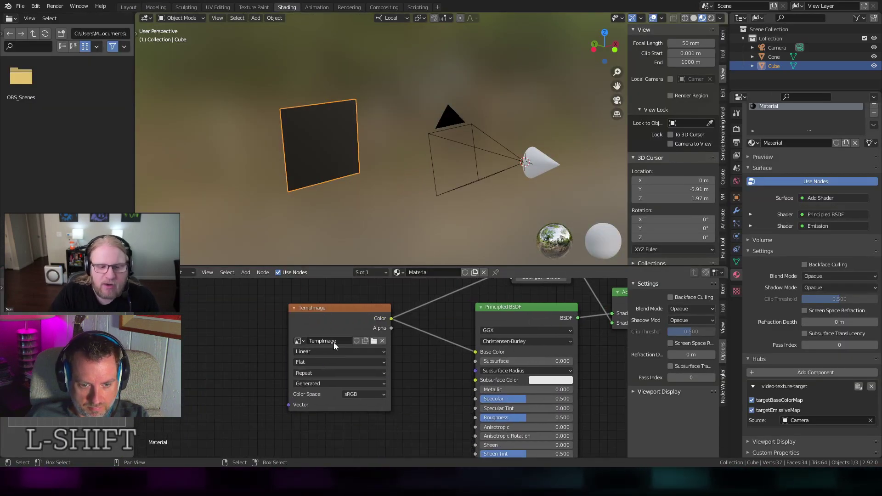
{"action": "left_click_drag", "start_coordinate": [346, 311], "coordinate": [302, 368]}
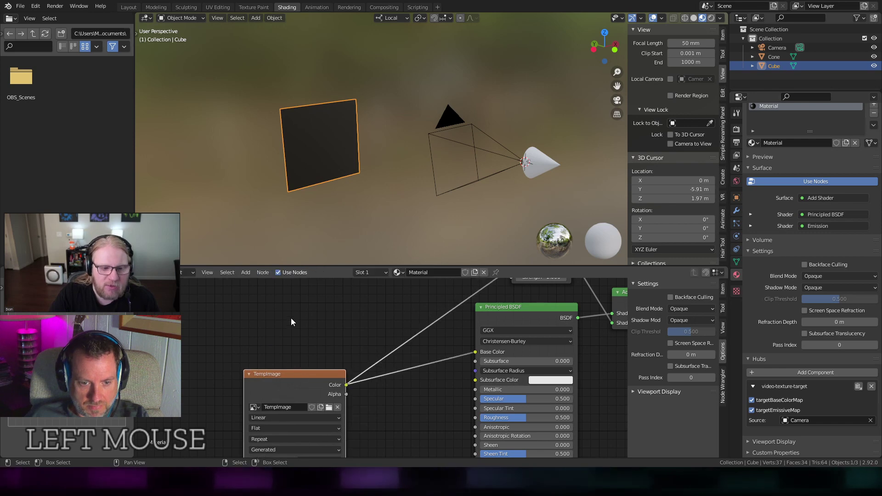
{"action": "scroll", "coordinate": [367, 390], "scroll_direction": "down", "scroll_amount": 1}
{"action": "middle_click_drag", "start_coordinate": [338, 318], "coordinate": [330, 359], "text": "shift"}
Add an Image Texture node with a new Color Grid image linked to Base Color.
{"action": "key", "text": "shift+a"}
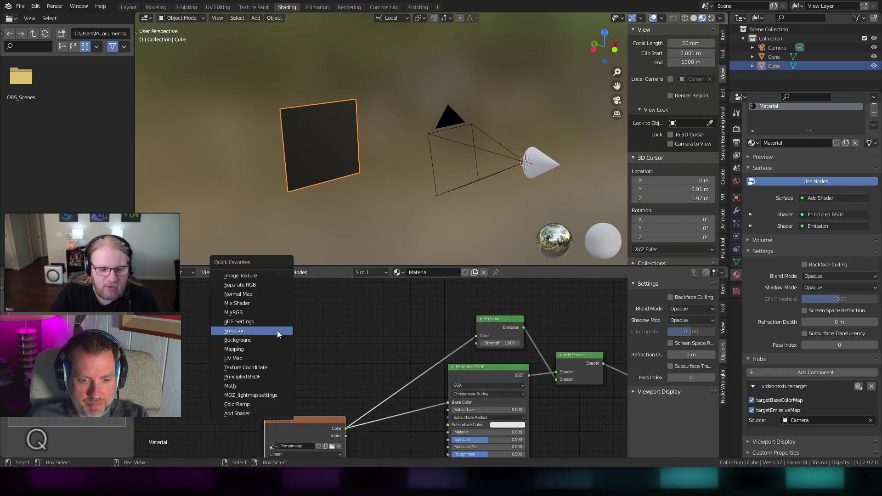
{"action": "left_click", "coordinate": [250, 275]}
{"action": "left_click", "coordinate": [266, 326]}
{"action": "left_click", "coordinate": [293, 355]}
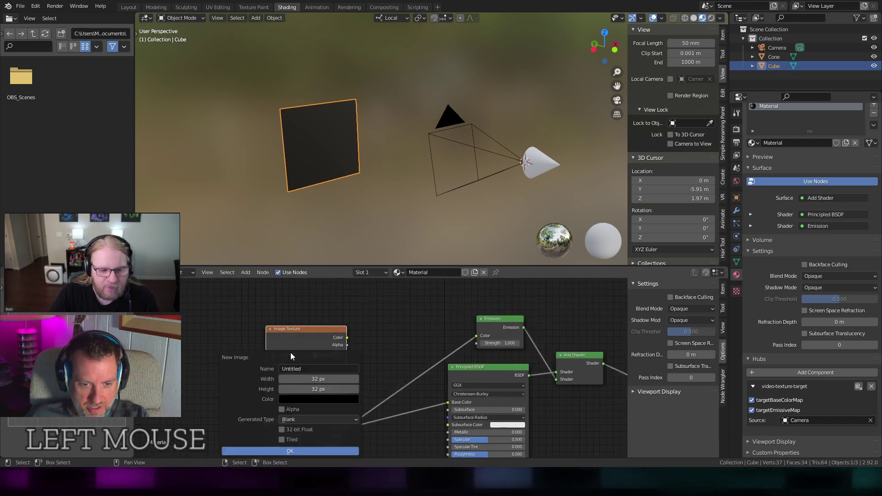
{"action": "left_click", "coordinate": [317, 419]}
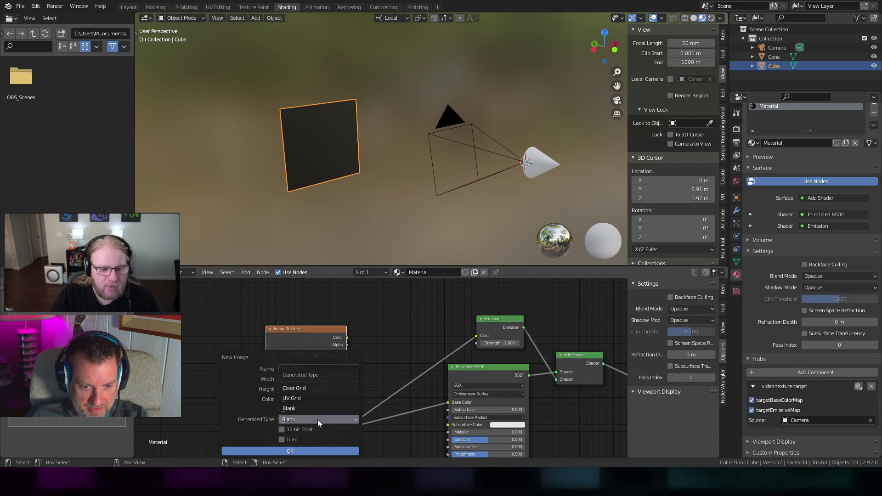
{"action": "left_click", "coordinate": [303, 389]}
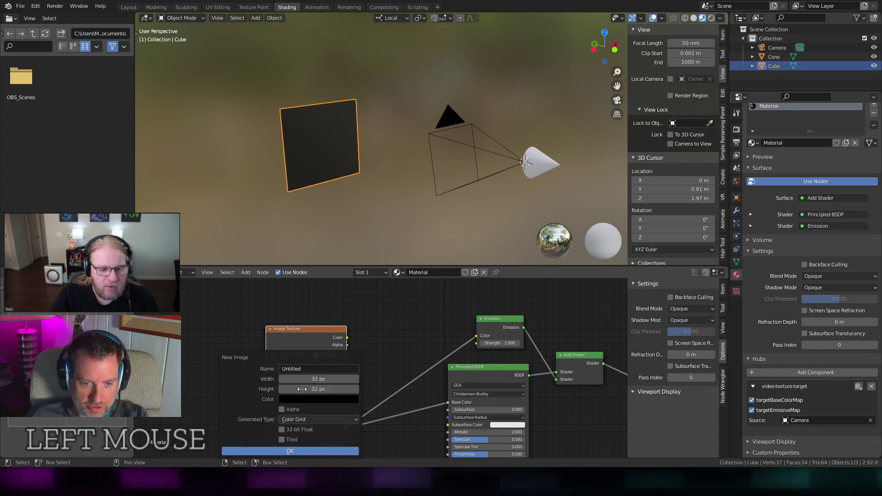
{"action": "left_click", "coordinate": [305, 451]}
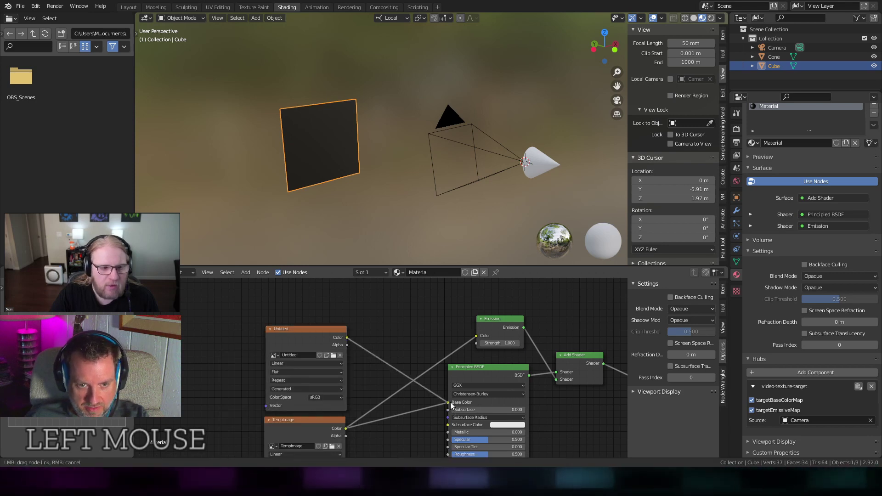
{"action": "left_click_drag", "start_coordinate": [450, 404], "coordinate": [450, 405]}
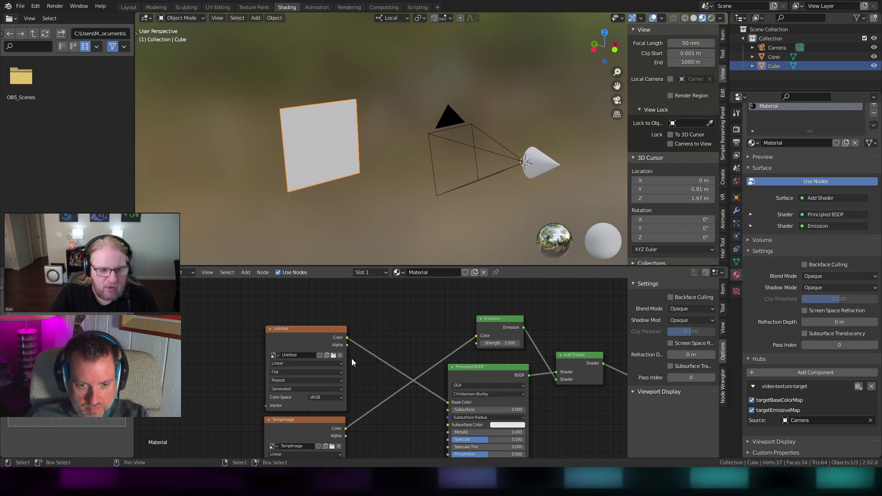
Relink TempImage to Base Color and Emission, then delete the Color Grid image node.
{"action": "scroll", "coordinate": [307, 199], "scroll_direction": "up", "scroll_amount": 3}
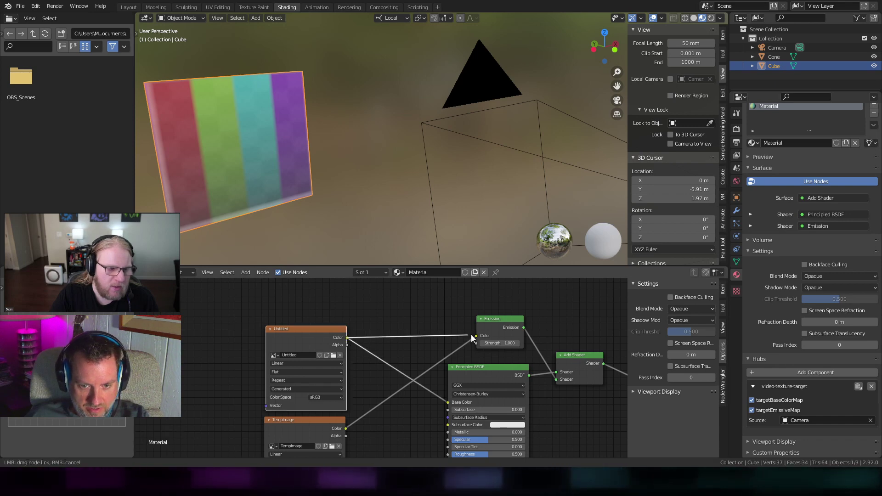
{"action": "left_click_drag", "start_coordinate": [474, 338], "coordinate": [434, 392]}
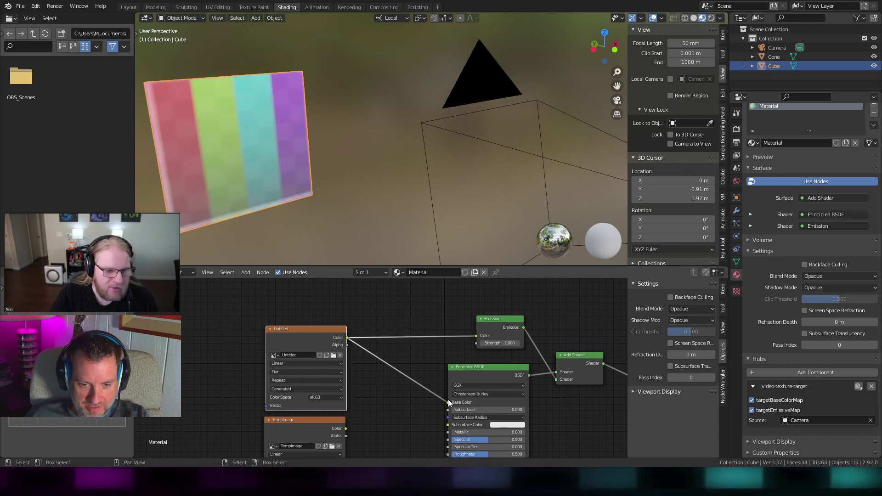
{"action": "left_click_drag", "start_coordinate": [346, 429], "coordinate": [449, 403]}
{"action": "left_click_drag", "start_coordinate": [474, 338], "coordinate": [475, 336]}
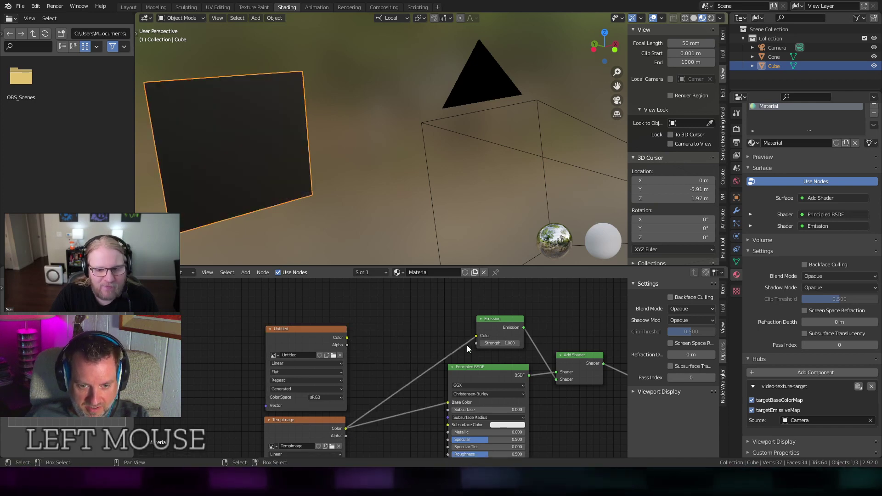
{"action": "right_click", "coordinate": [275, 338]}
{"action": "key", "text": "x"}
{"action": "scroll", "coordinate": [303, 381], "scroll_direction": "down", "scroll_amount": 3}
{"action": "right_click_drag", "start_coordinate": [320, 407], "coordinate": [320, 376]}
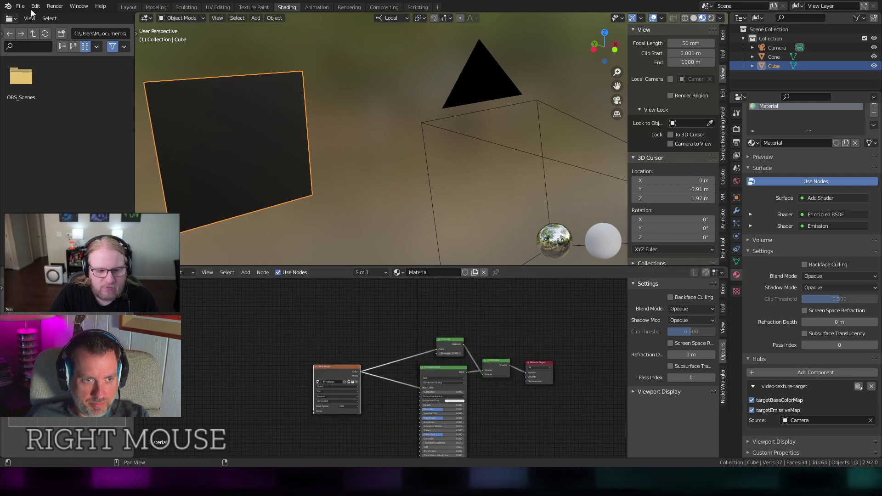
{"action": "left_click", "coordinate": [269, 437]}
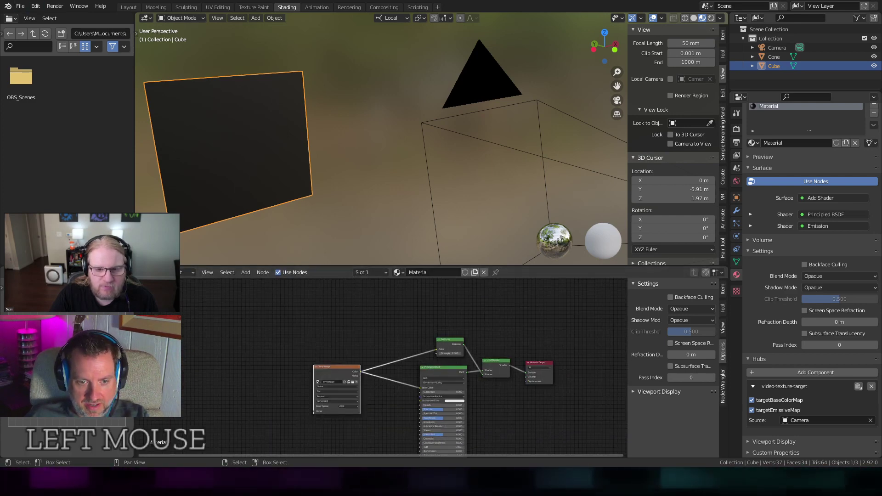
{"action": "key", "text": "space"}
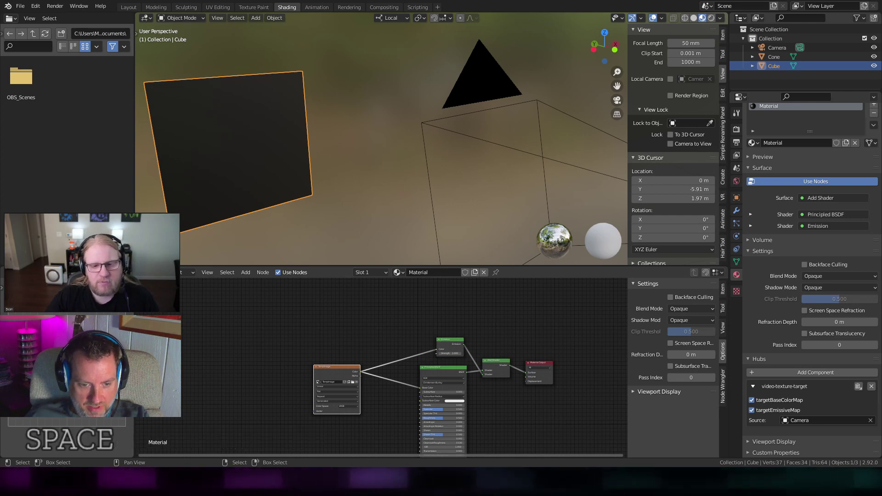
{"action": "left_click", "coordinate": [270, 437]}
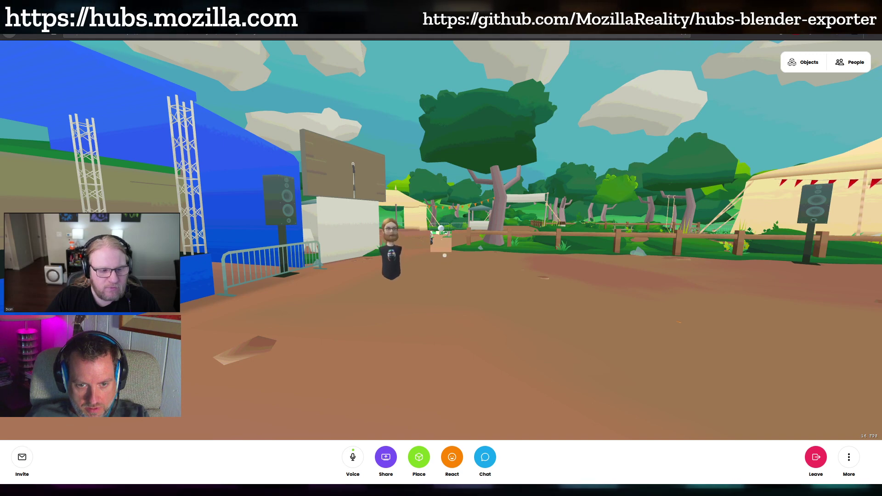
Grab the camera cone in the Hubs room and pull it while turning toward the tents.
{"action": "left_click", "coordinate": [448, 288]}
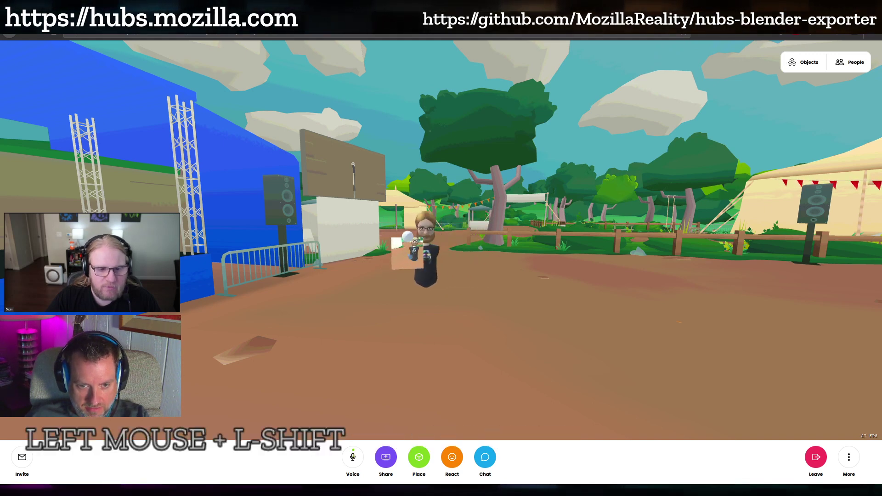
{"action": "scroll", "coordinate": [404, 138], "scroll_direction": "down", "scroll_amount": 3, "text": "shift"}
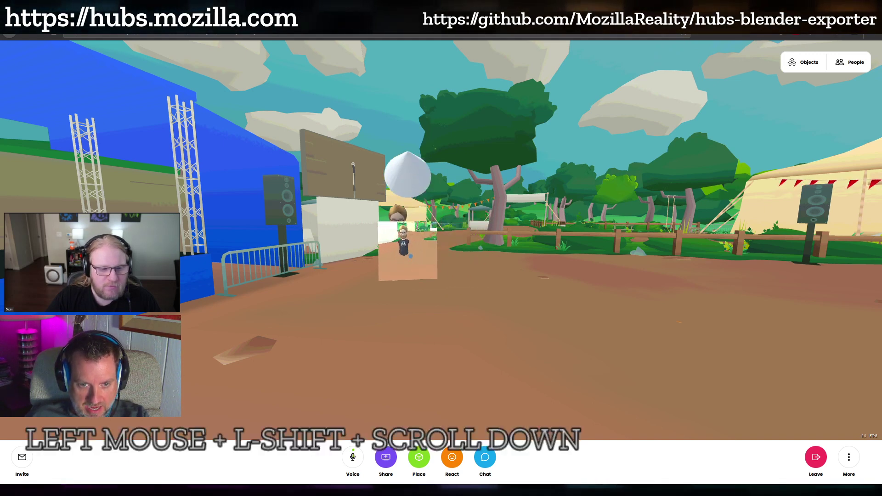
{"action": "scroll", "coordinate": [410, 256], "scroll_direction": "down", "scroll_amount": 3, "text": "shift"}
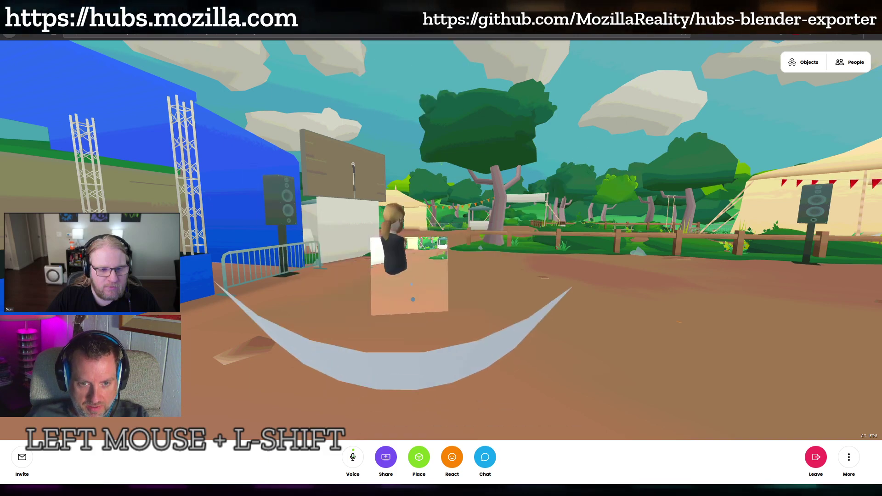
{"action": "left_click_drag", "start_coordinate": [252, 361], "coordinate": [375, 359]}
Walk back and look across to see the avatars live on the screen plane.
{"action": "key", "text": "a+s"}
{"action": "key", "text": "d+s"}
{"action": "key", "text": "a+s"}
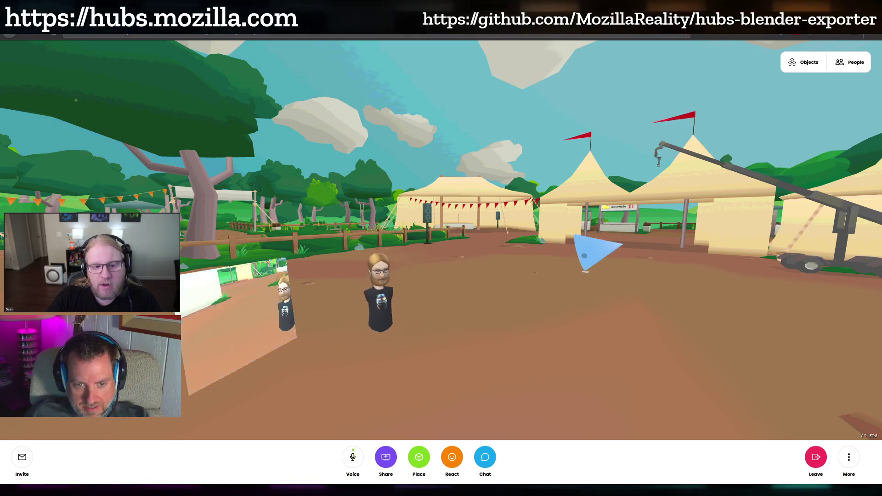
{"action": "left_click_drag", "start_coordinate": [557, 335], "coordinate": [517, 338]}
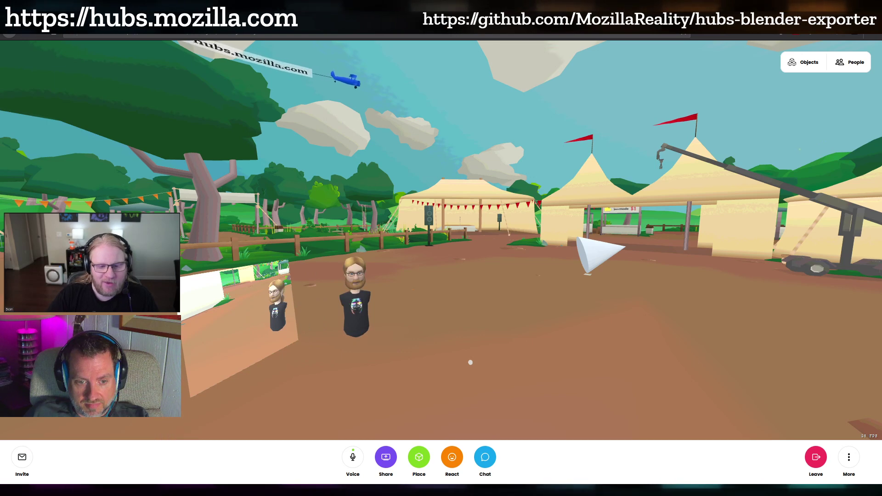
{"action": "left_click_drag", "start_coordinate": [470, 363], "coordinate": [473, 370]}
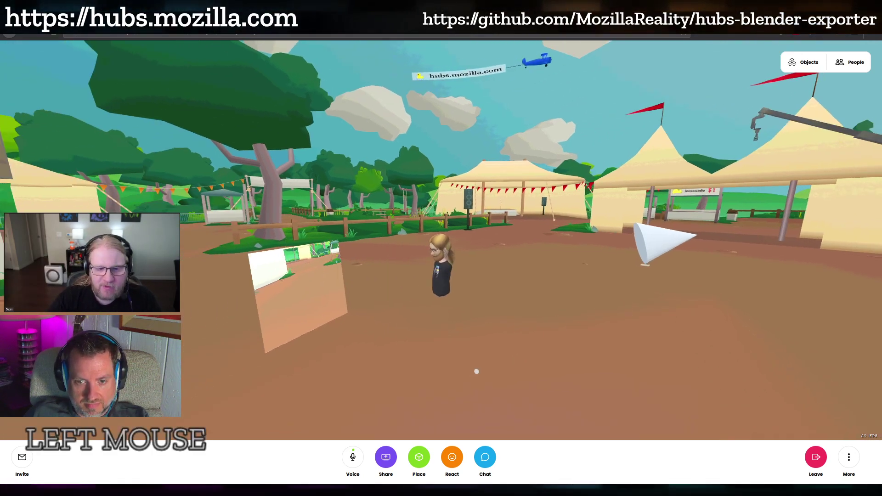